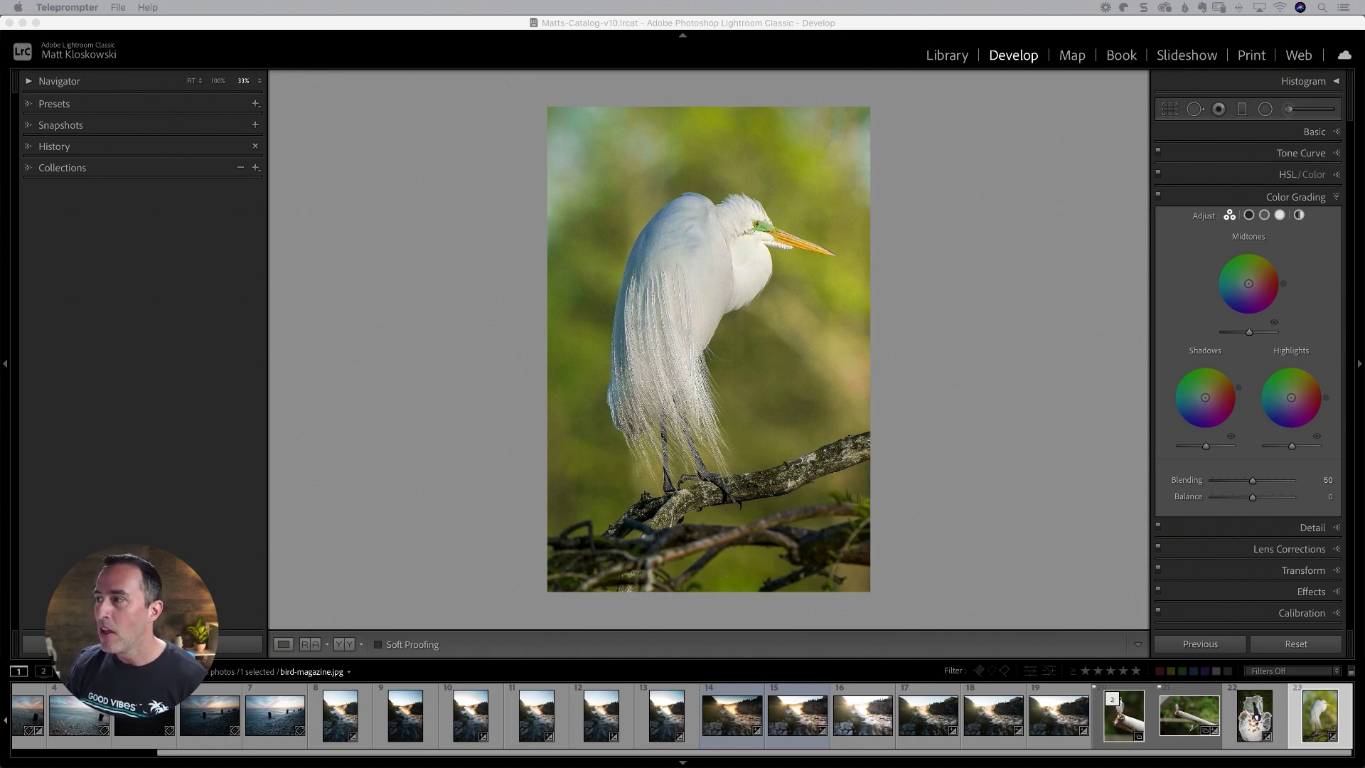
Step: Tint the photo's shadows to hue 31 and saturation 24 on the Shadows color grading wheel and open its custom colors
left_click(1230, 216)
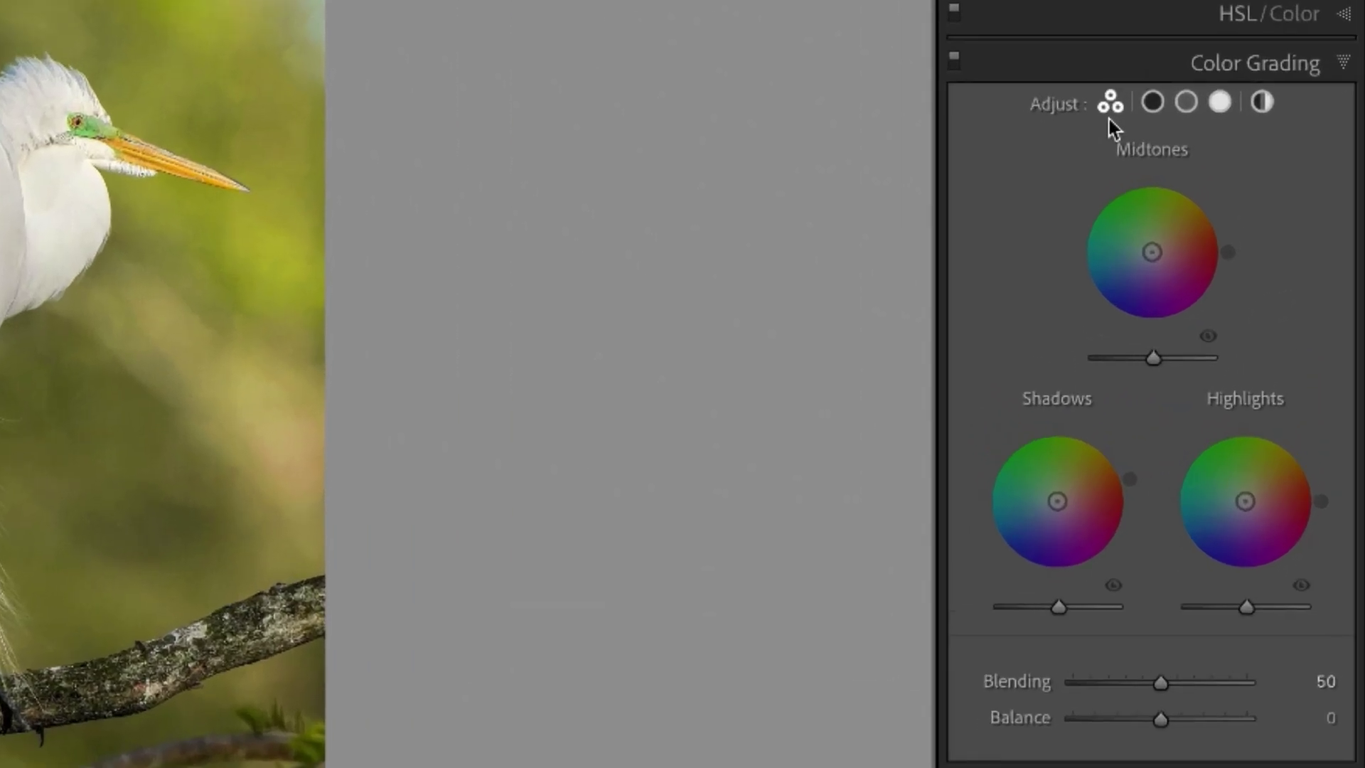
left_click(1153, 102)
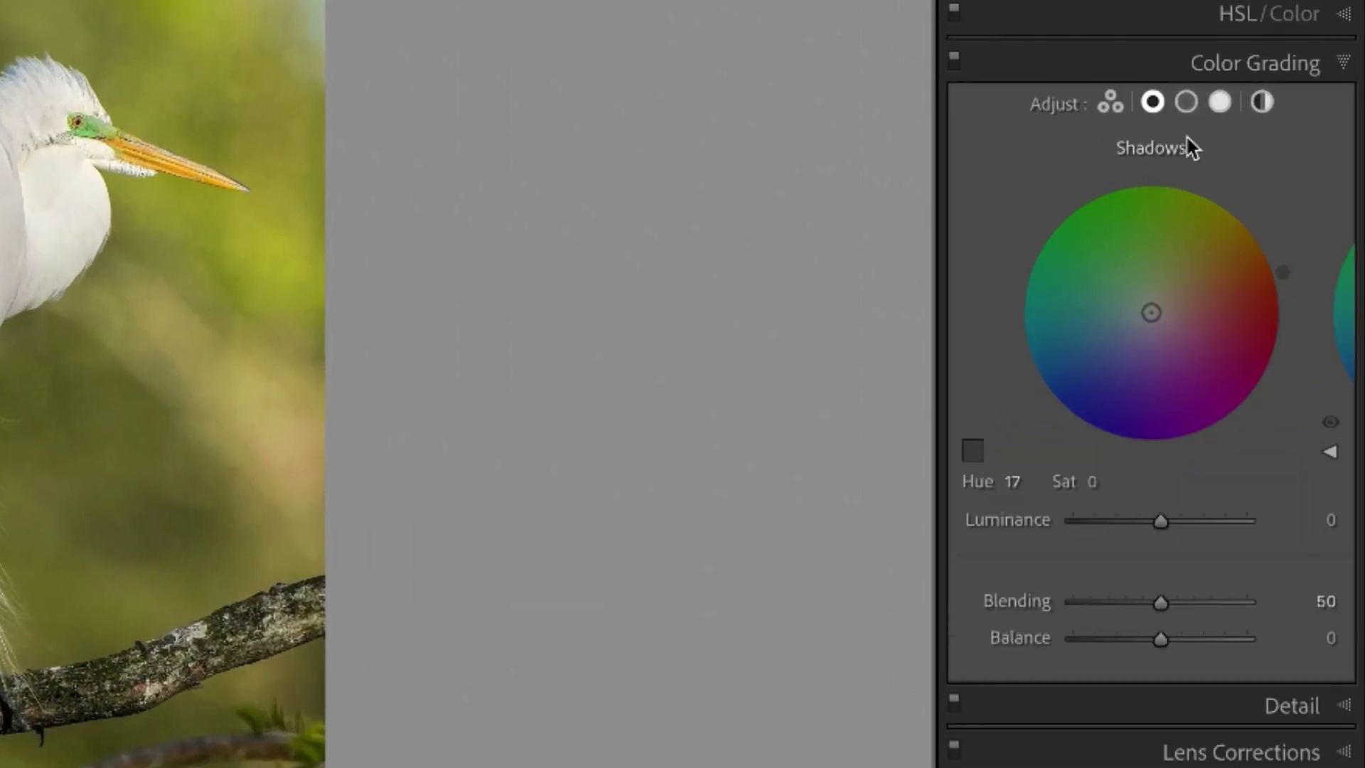
left_click(1186, 102)
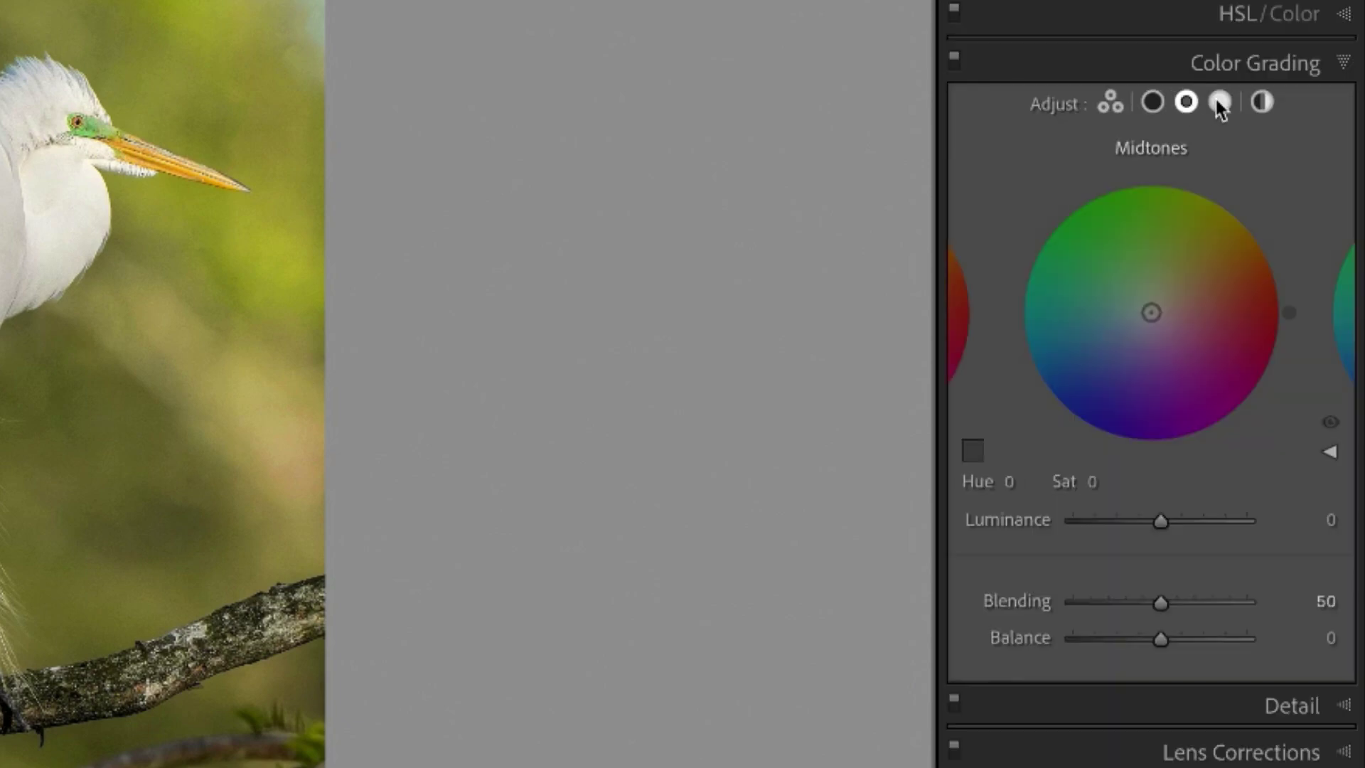
left_click(1220, 101)
left_click(1153, 101)
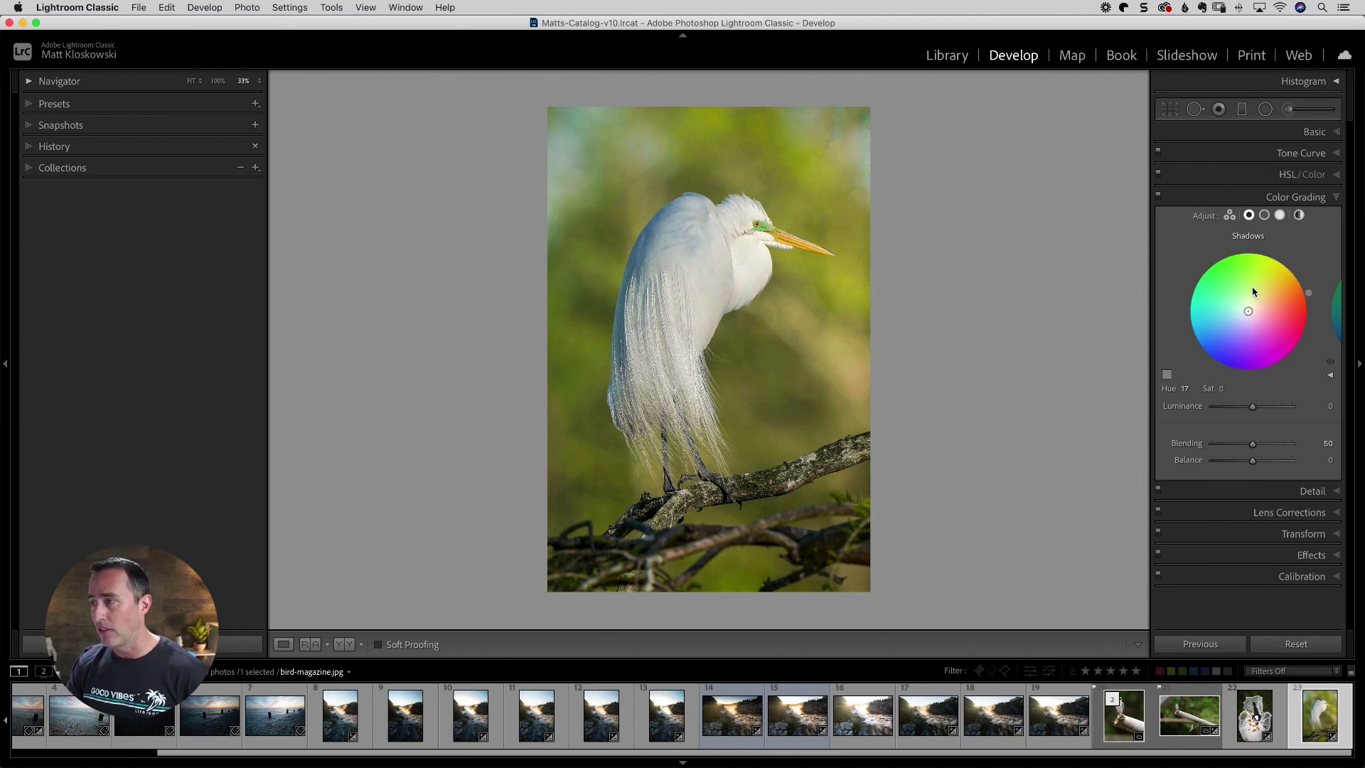
left_click_drag(1249, 311, 1261, 307)
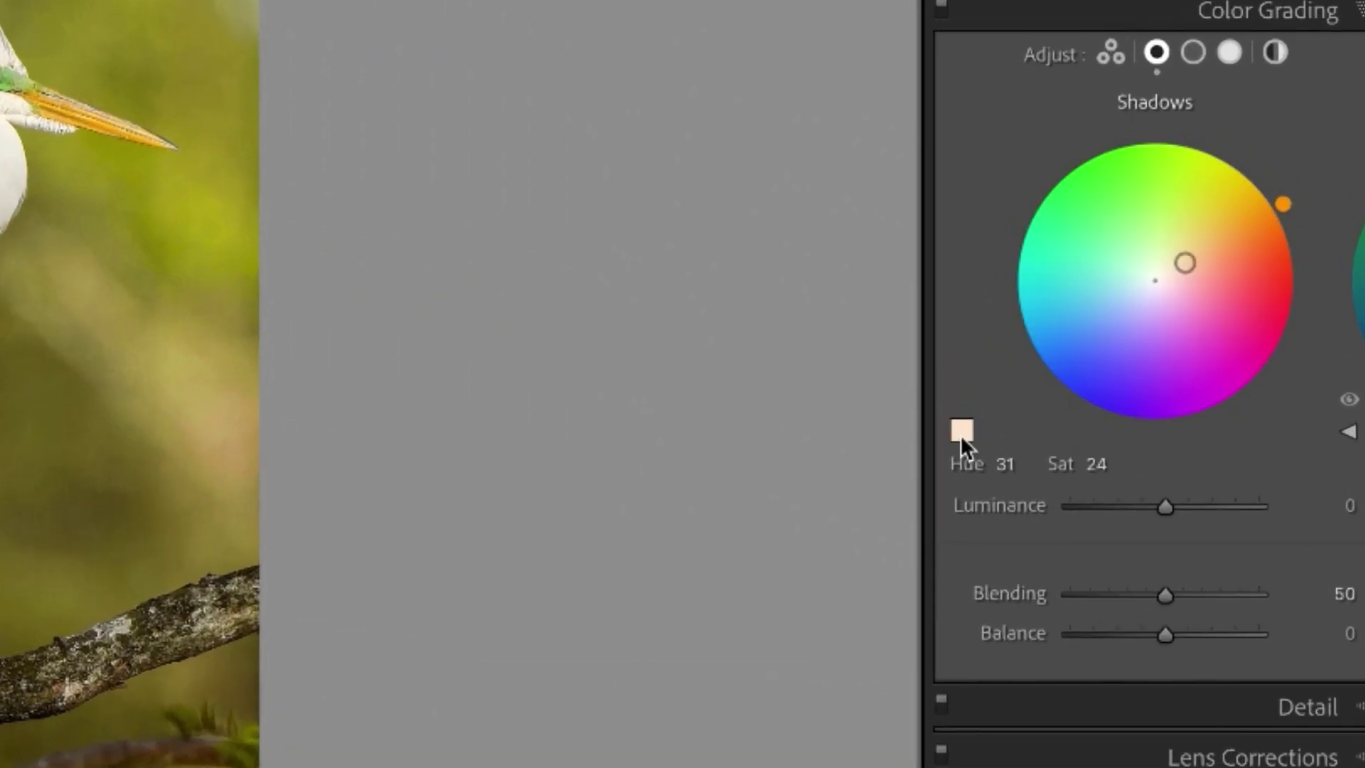
left_click(961, 430)
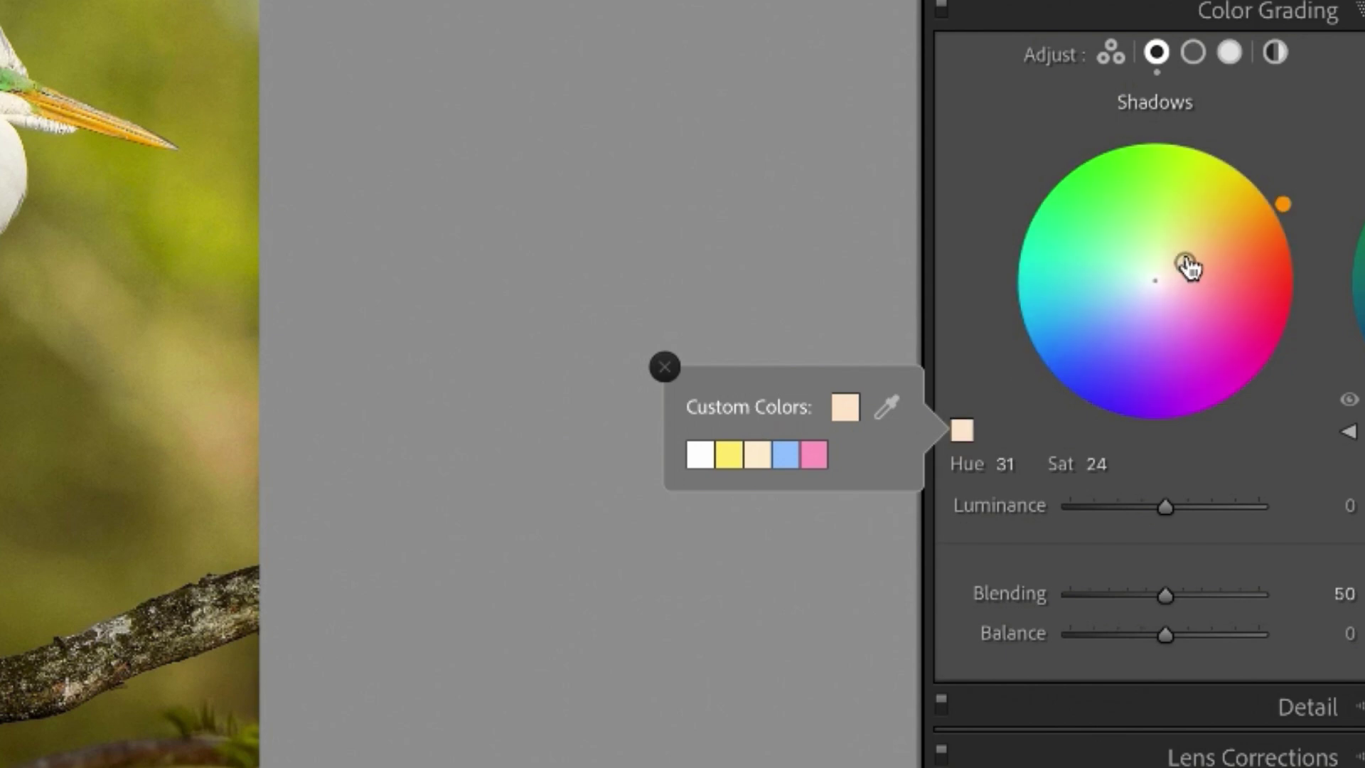
Step: Set the shadows tint to hue 358 and saturation 100 and store this red in the pink custom color swatch
left_click_drag(1188, 267, 1310, 289)
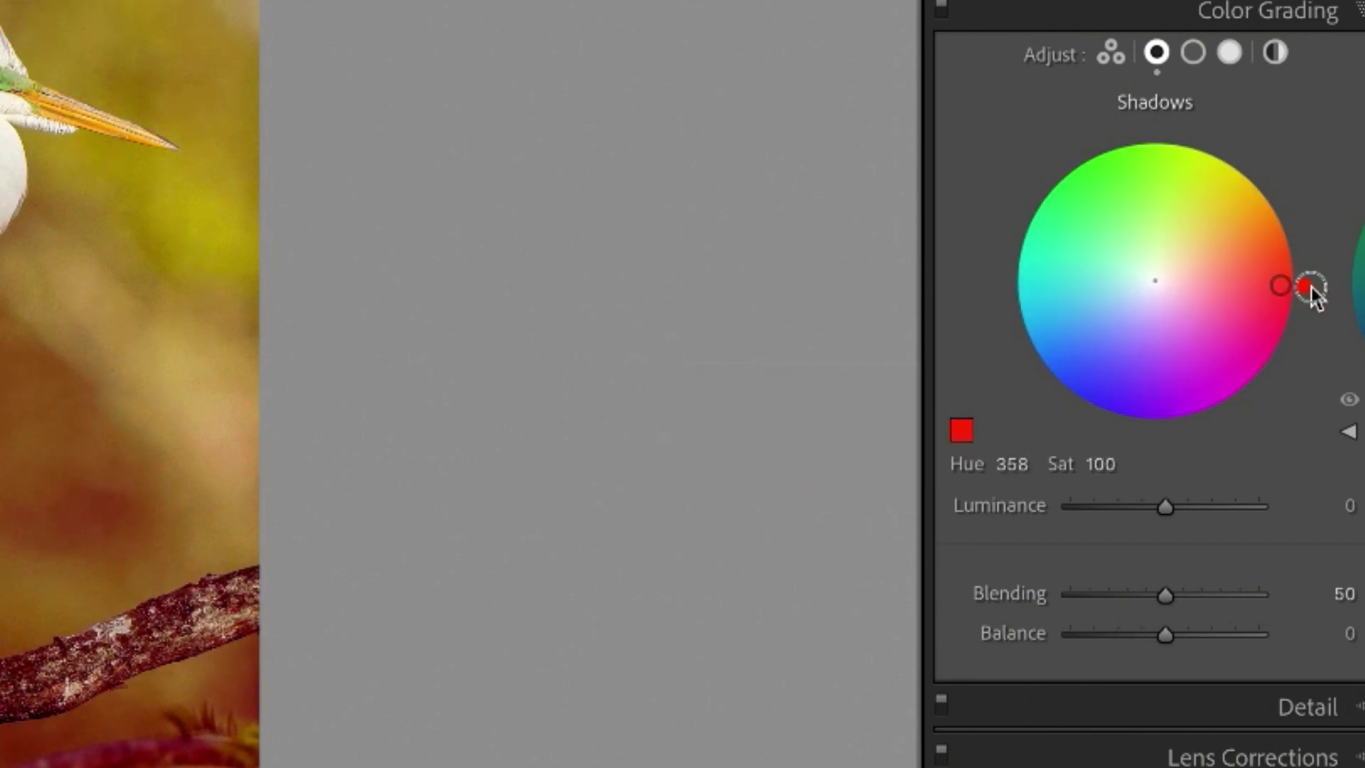
left_click(960, 431)
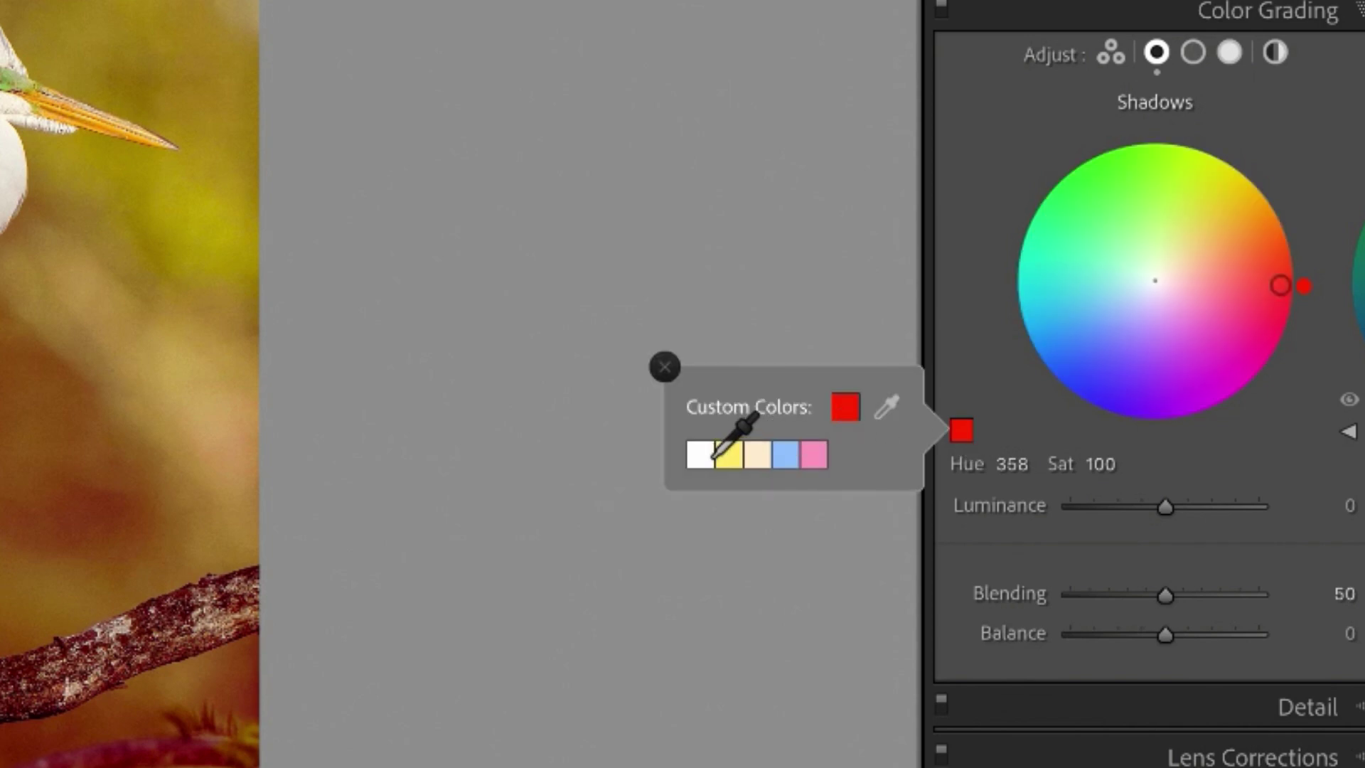
right_click(812, 455)
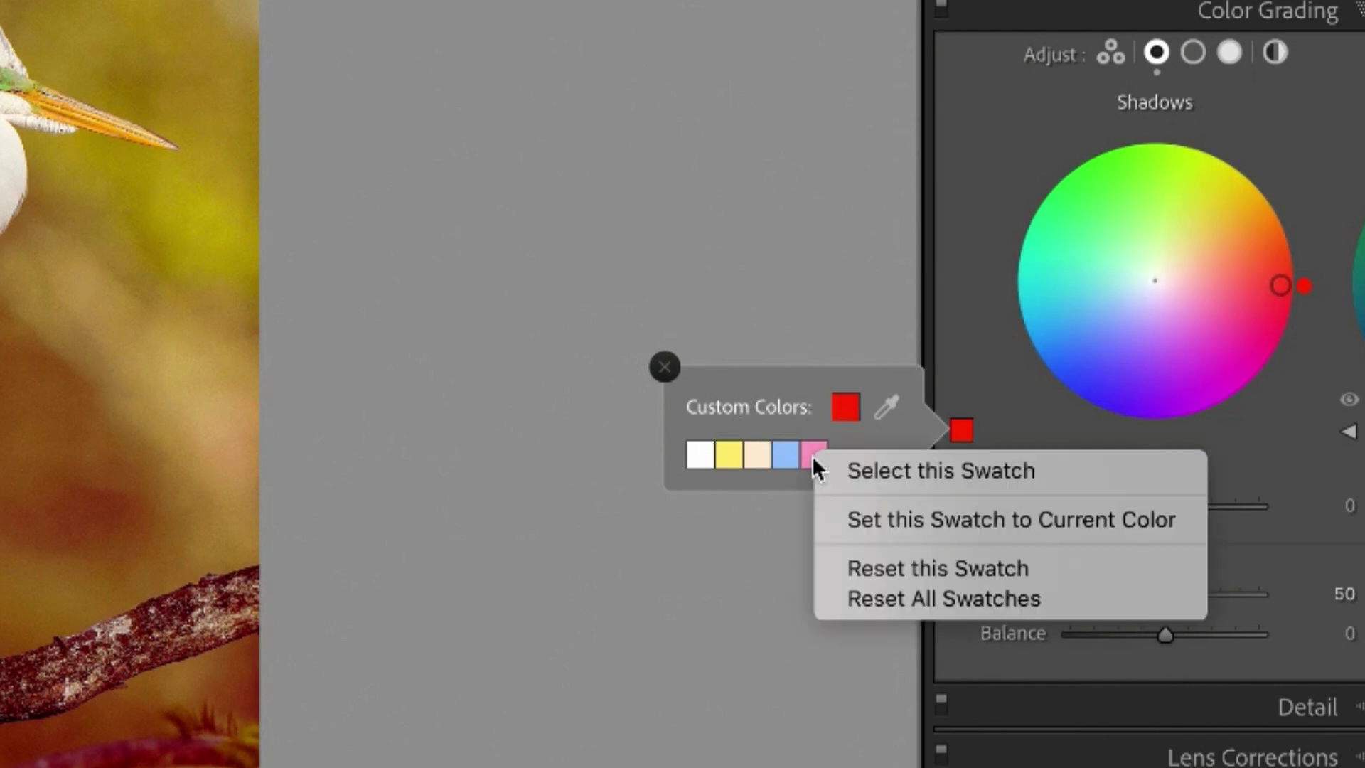
left_click(869, 519)
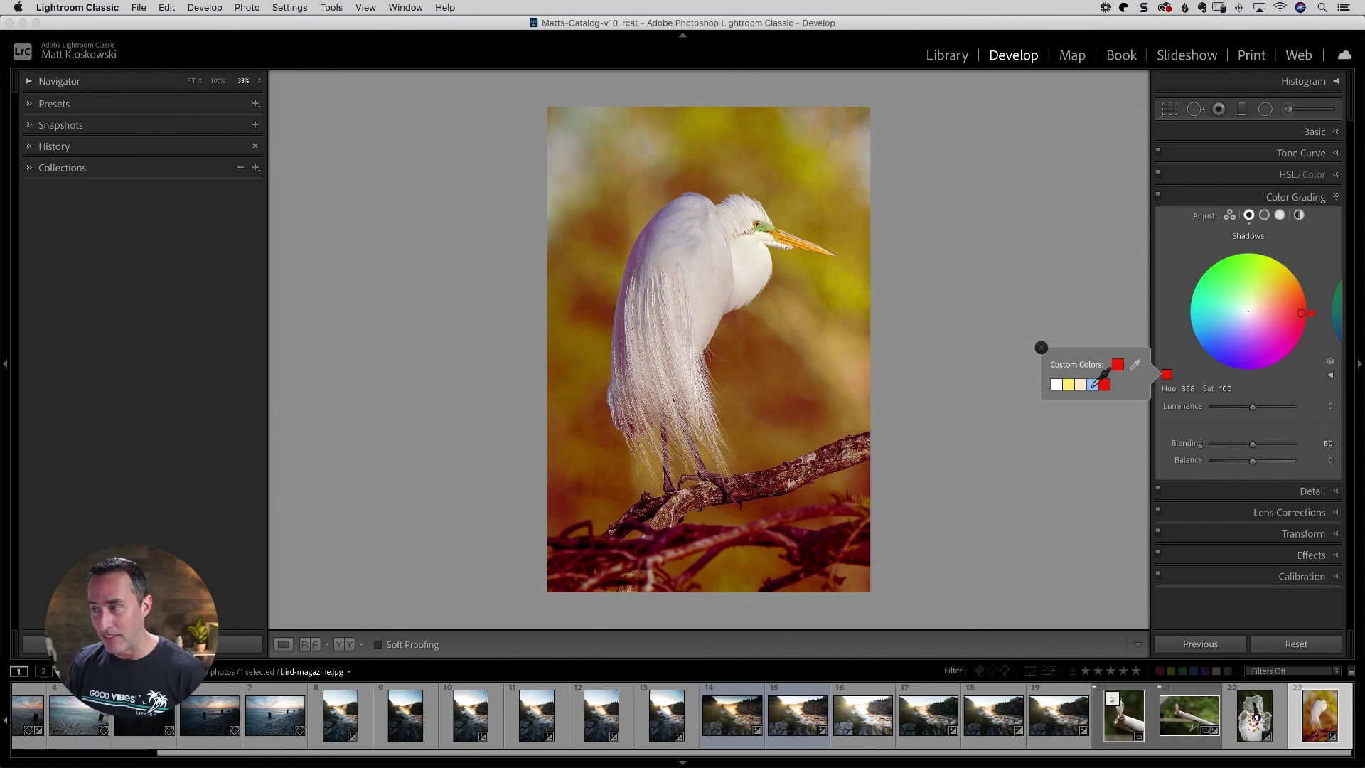
Step: Apply the cream custom color to the shadows and adjust the tint to hue 18 and saturation 31
left_click(1080, 384)
left_click_drag(1263, 304, 1266, 305)
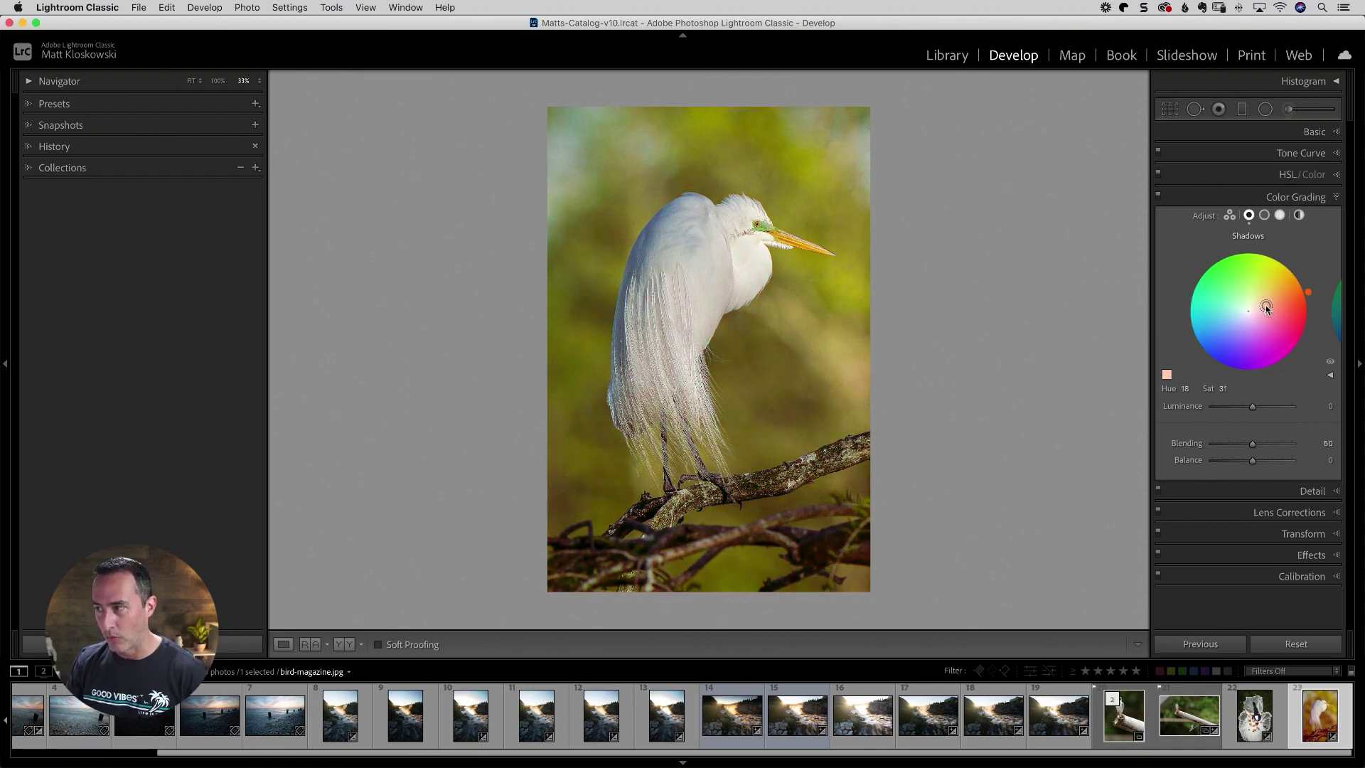
left_click(1167, 374)
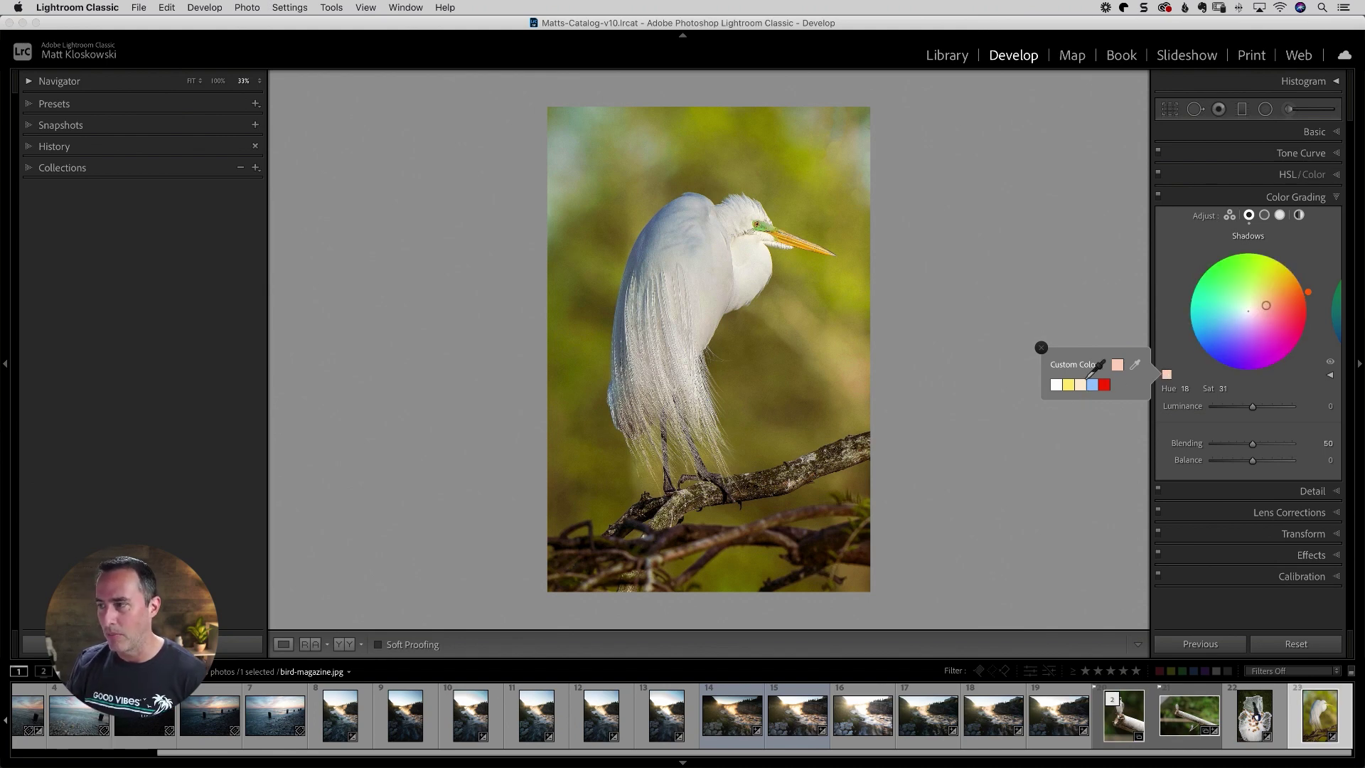
left_click(1168, 375)
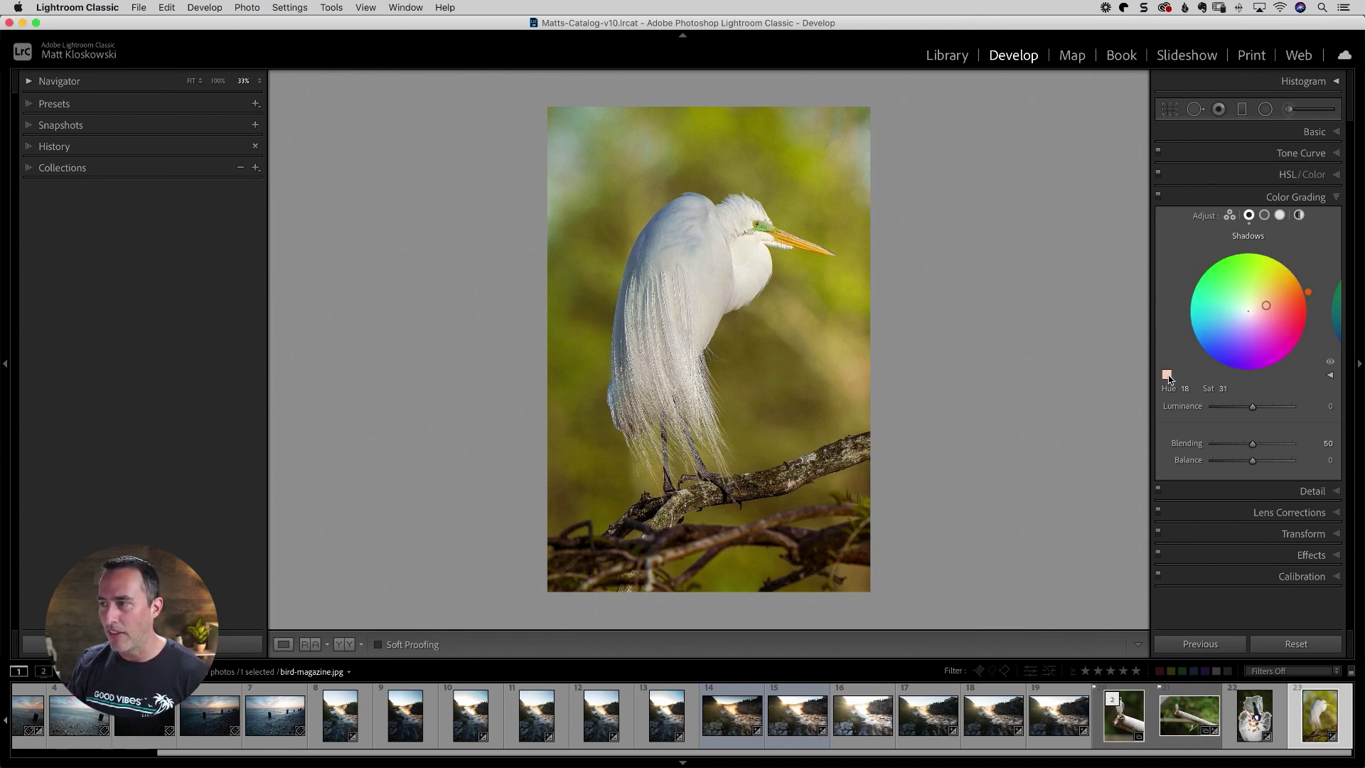
left_click(1167, 375)
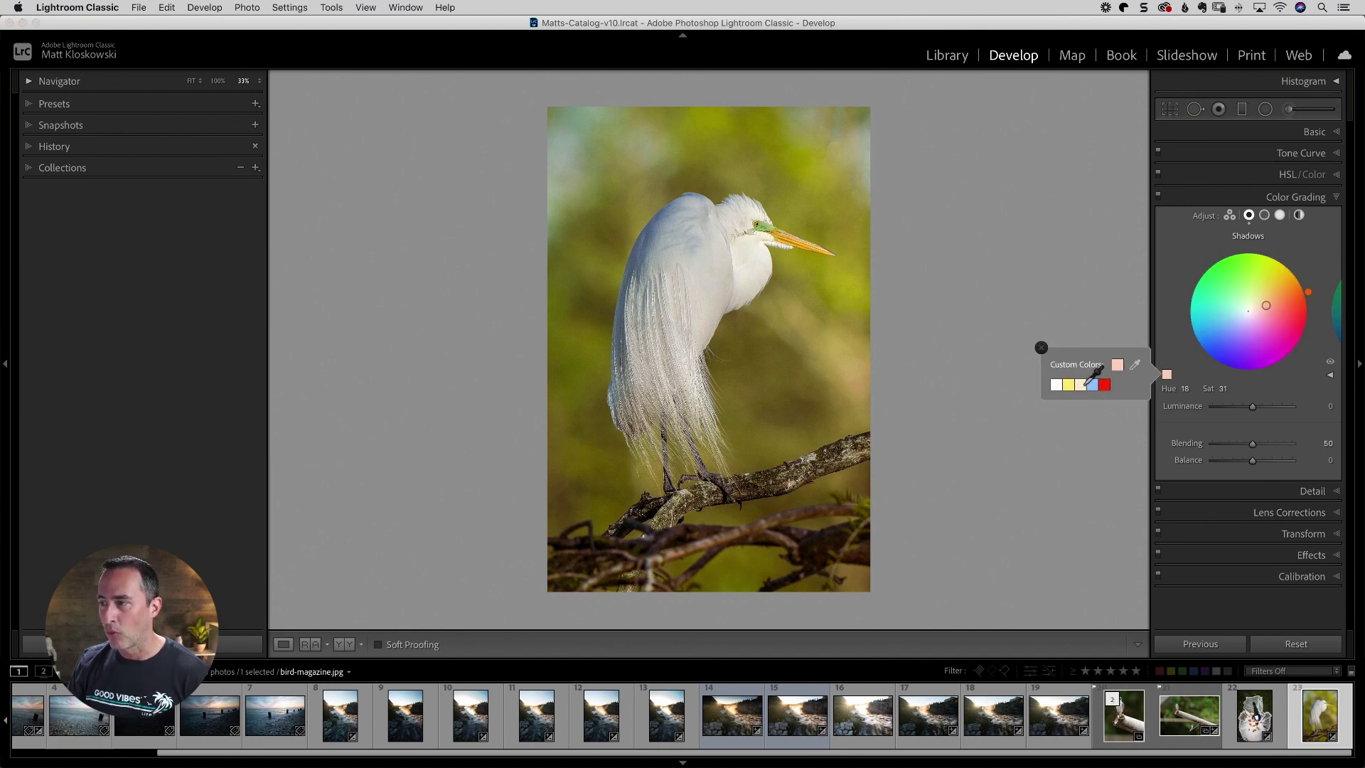
right_click(1081, 385)
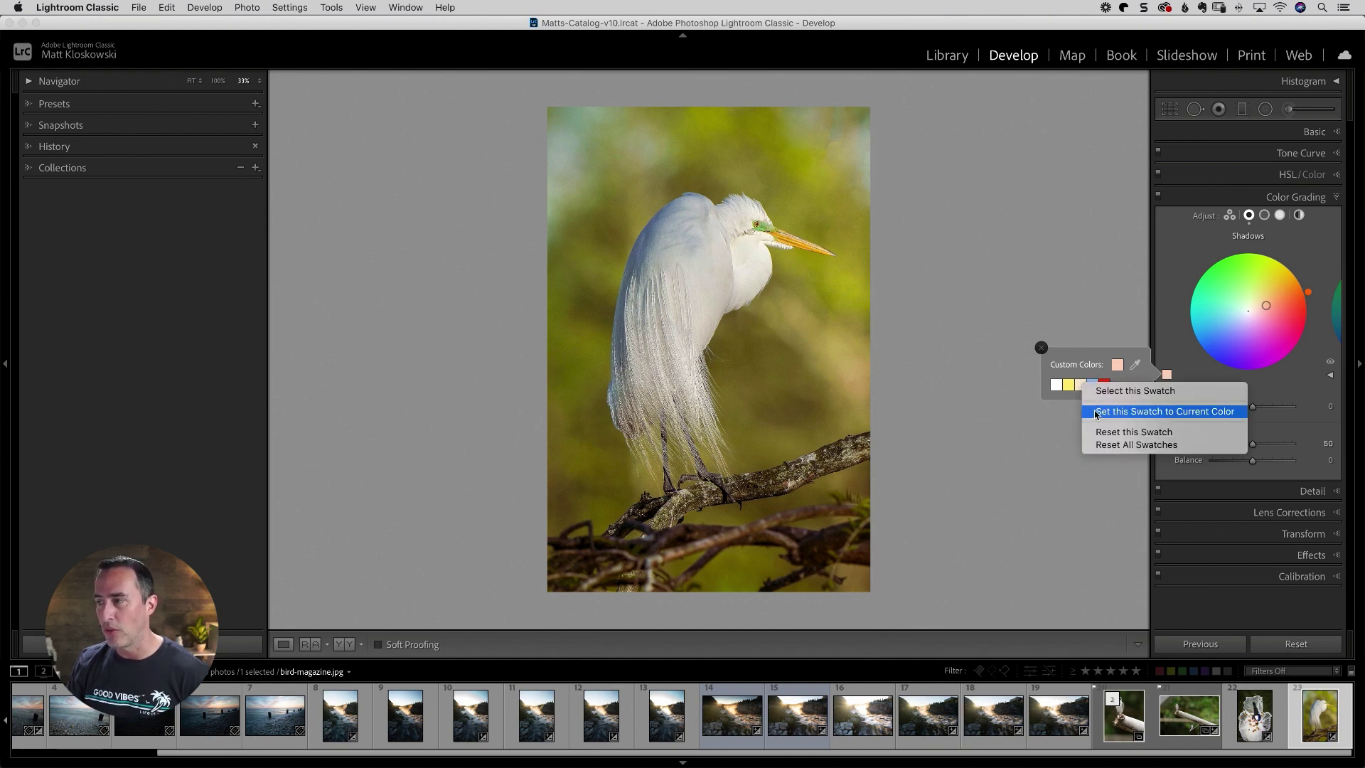
left_click(1177, 351)
left_click(1177, 351)
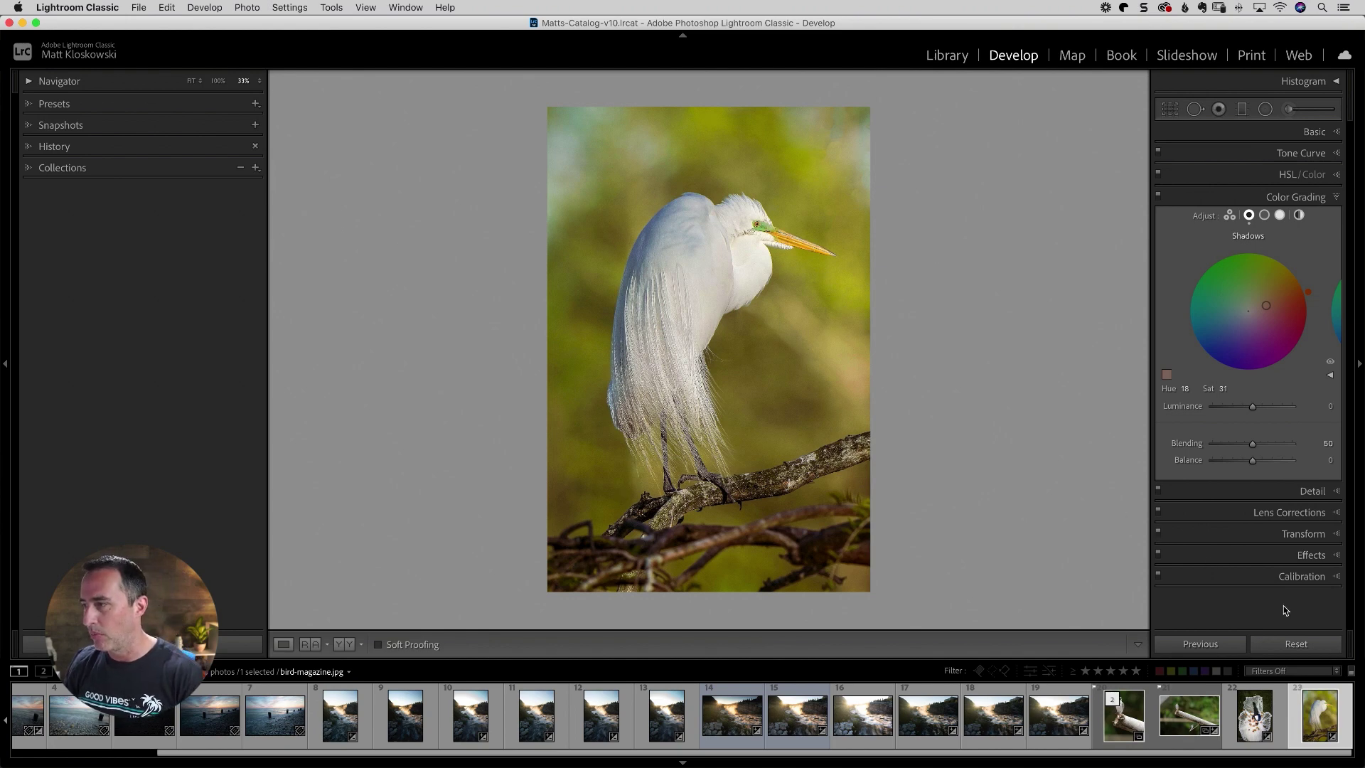
Step: Reset all develop adjustments on the egret photo
left_click(1296, 643)
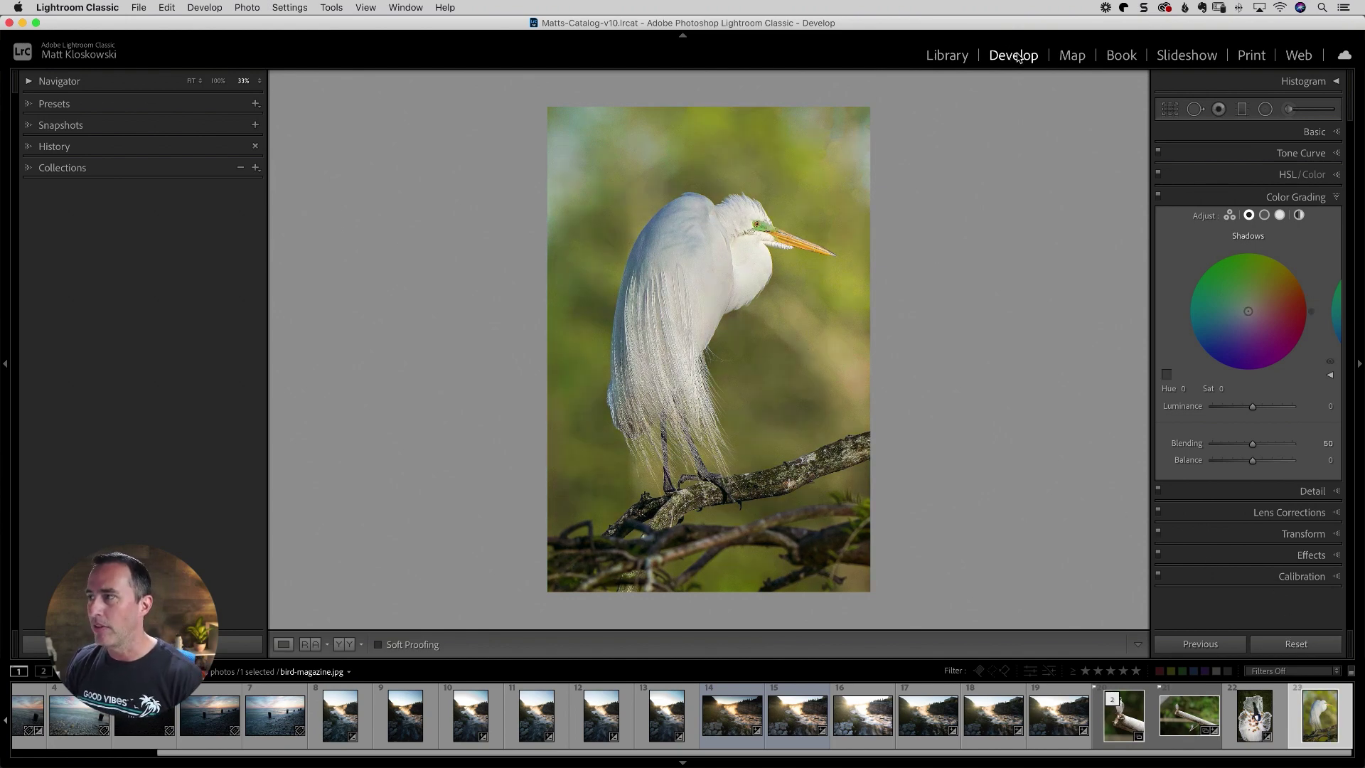
Step: Paint the background above and in front of the egret with the Adjustment Brush at Exposure −0.95
left_click(1293, 109)
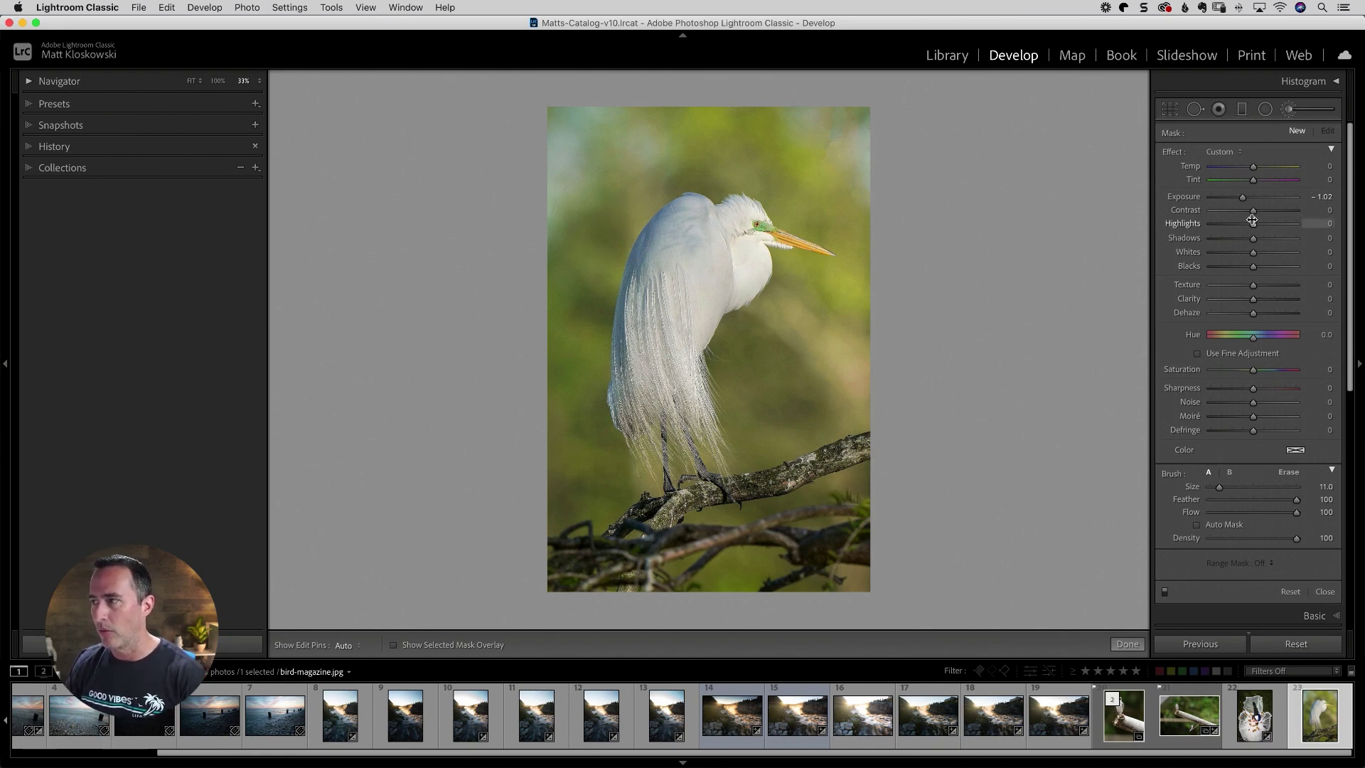
left_click_drag(1244, 198, 1243, 201)
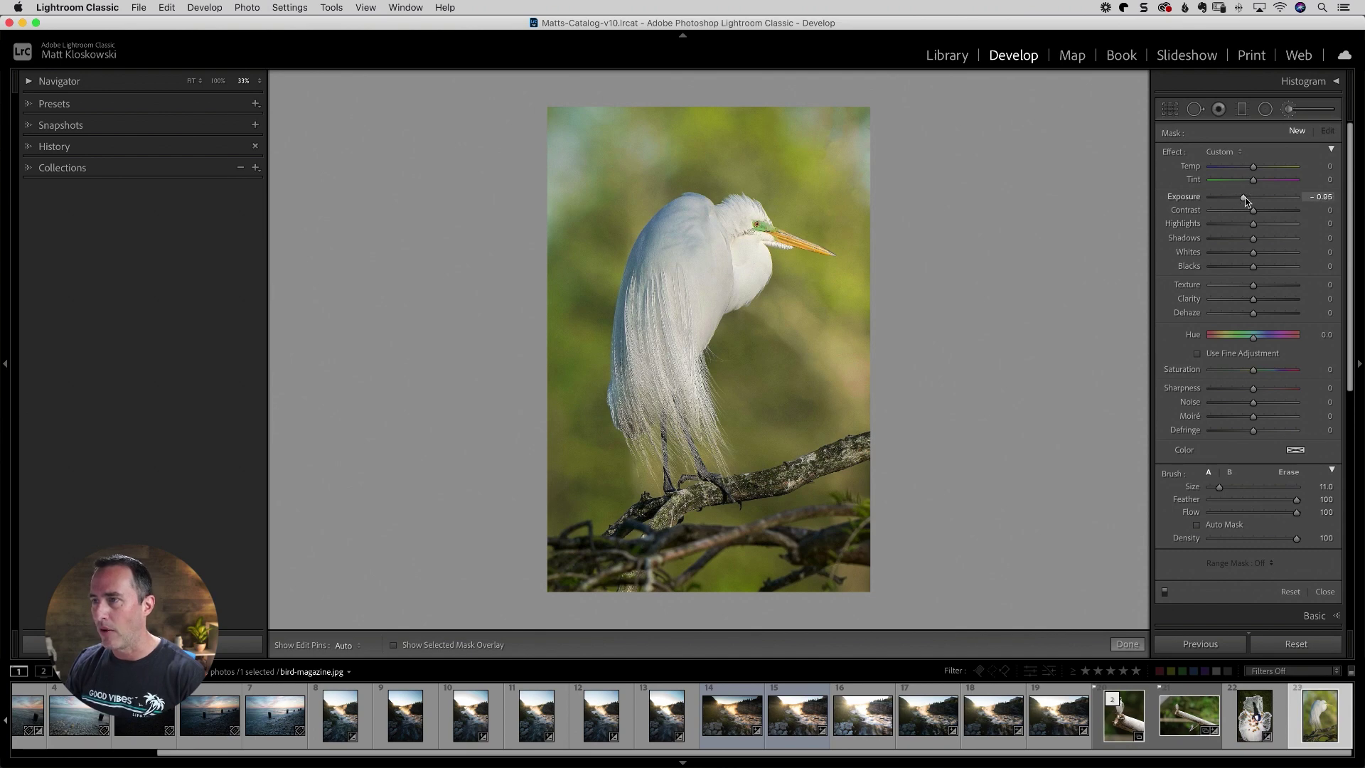
key("h")
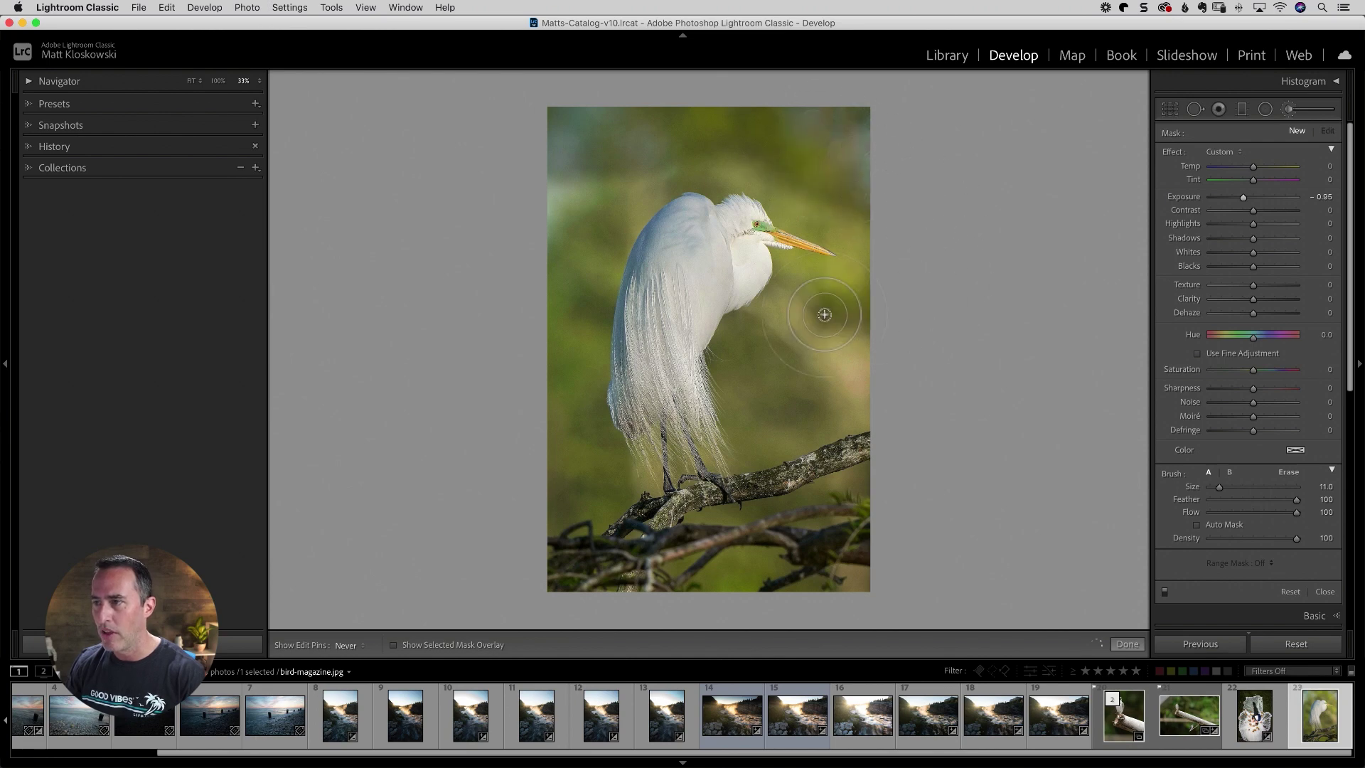
mouse_move(840, 366)
left_mouse_down()
mouse_move(817, 381)
mouse_move(774, 375)
mouse_move(798, 329)
mouse_move(817, 331)
mouse_move(761, 365)
left_mouse_up()
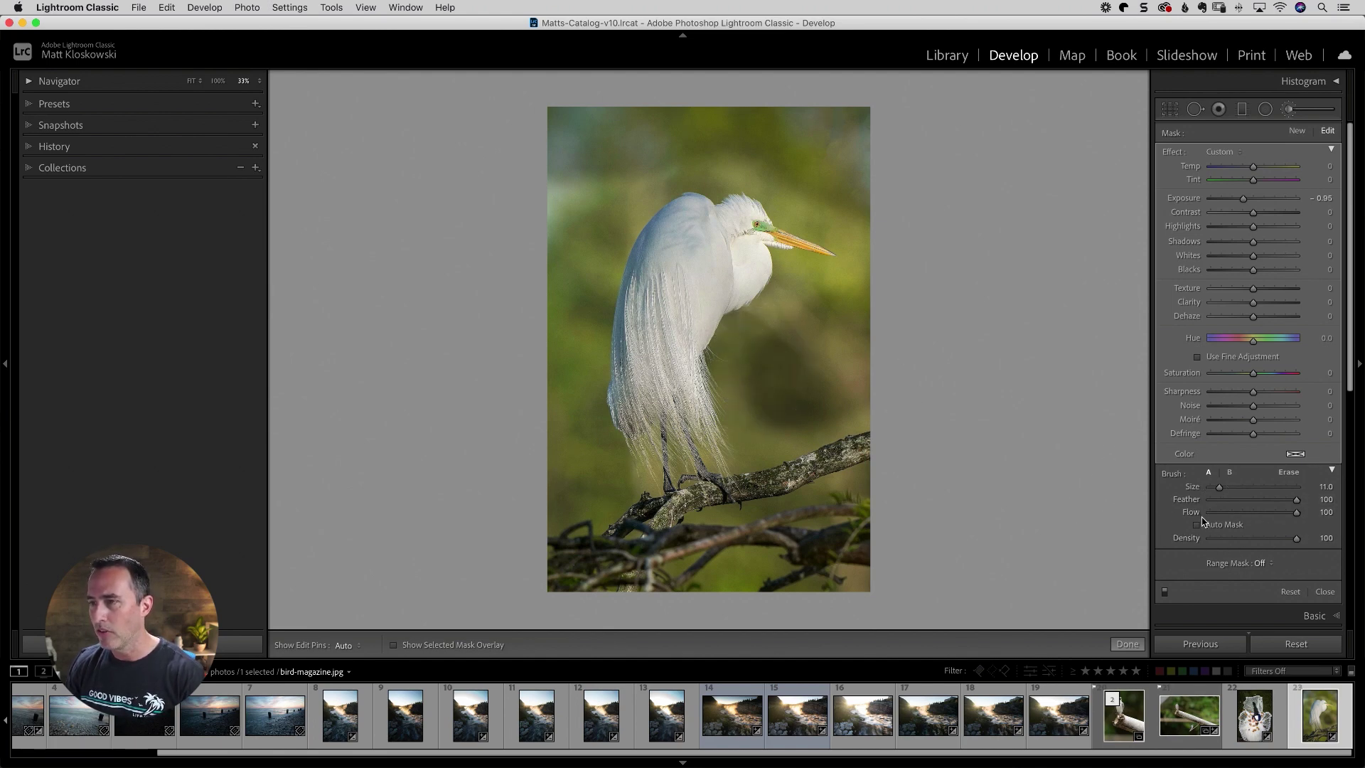
Step: Reduce the brush size to 7.0 and paint the background beneath the beak and along the egret's neck, chest and belly
key("super+equal")
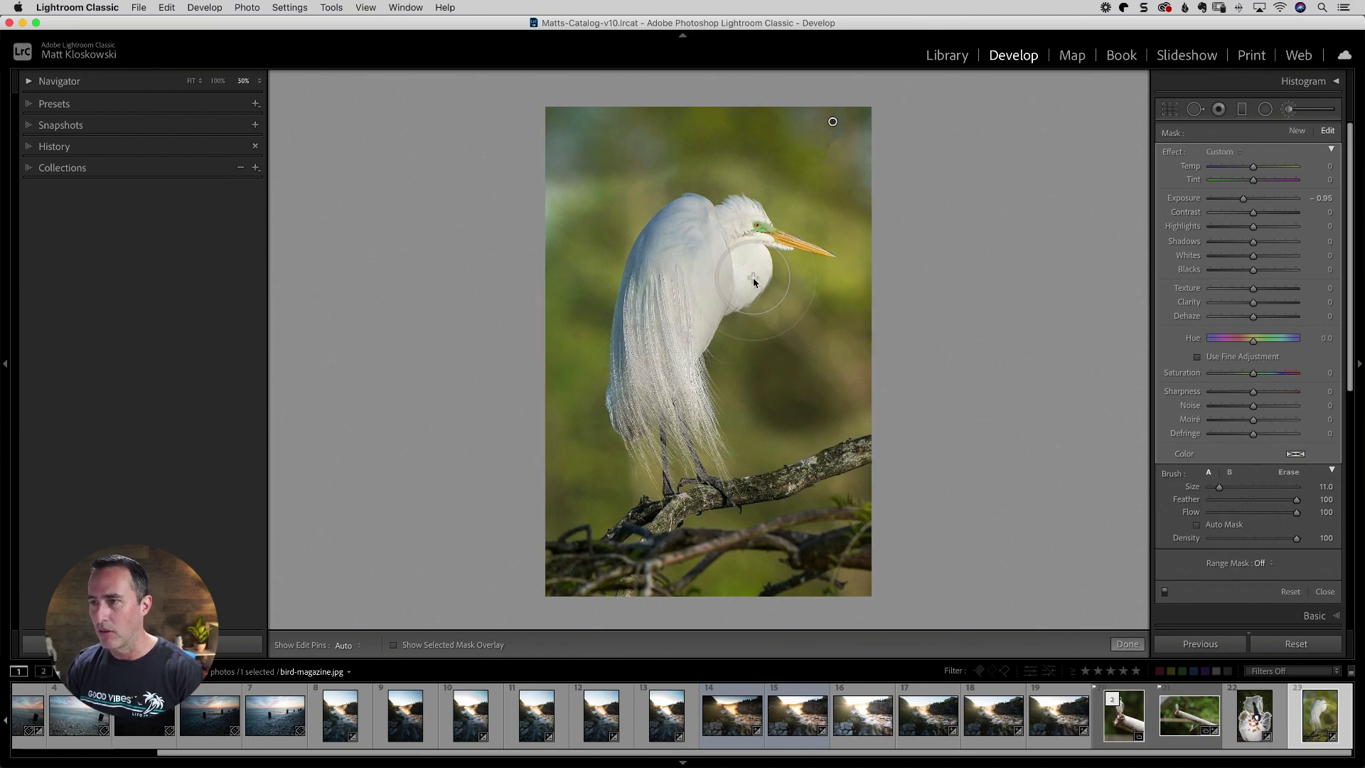
key("super+equal")
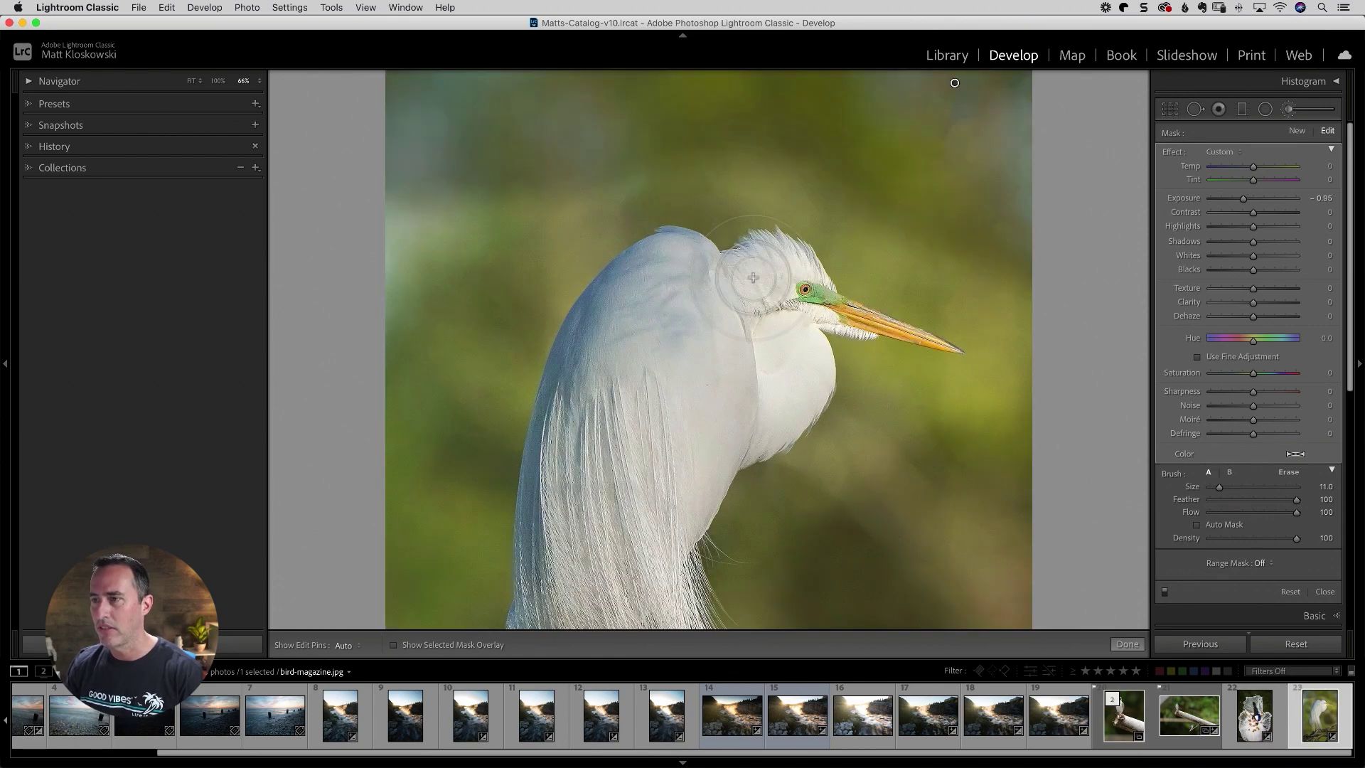
left_click_drag(826, 482, 845, 378)
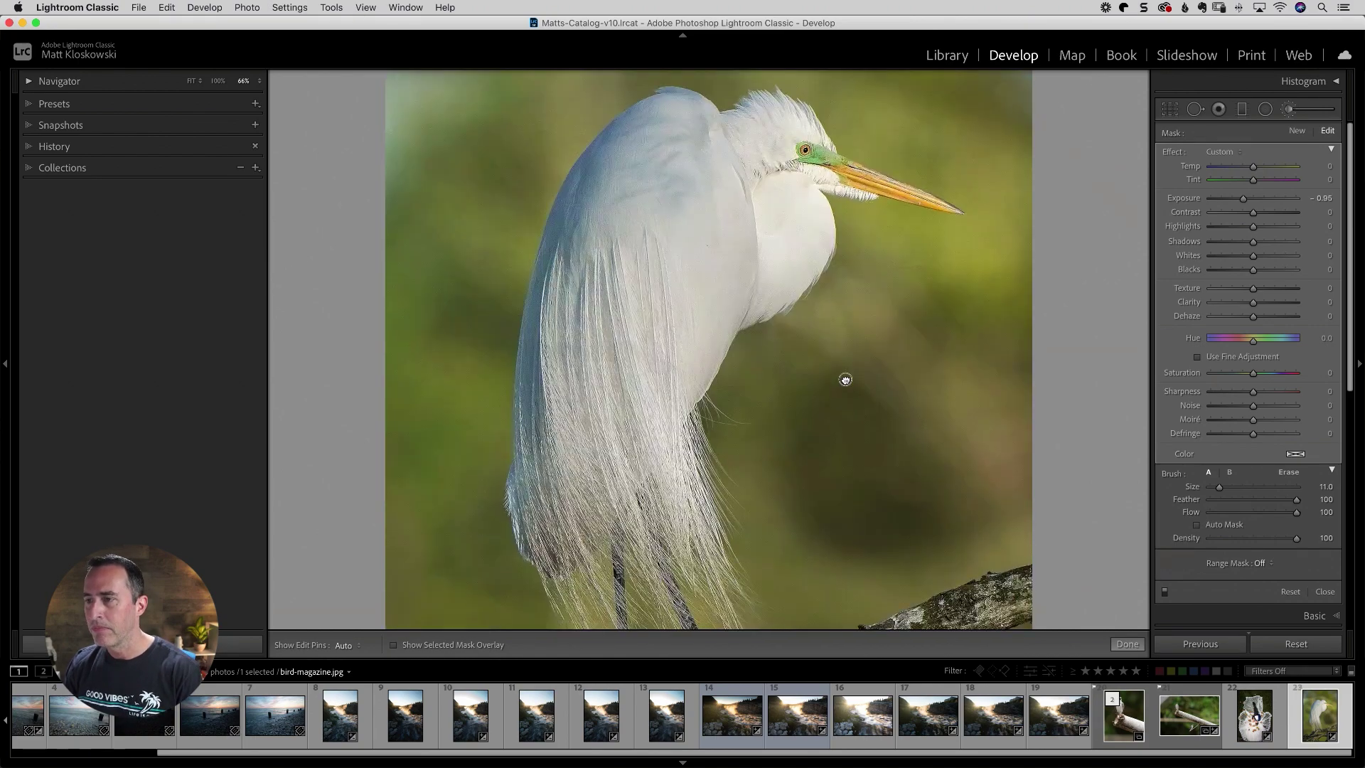
key("bracketleft")
key("bracketleft")
key("bracketleft")
key("bracketleft")
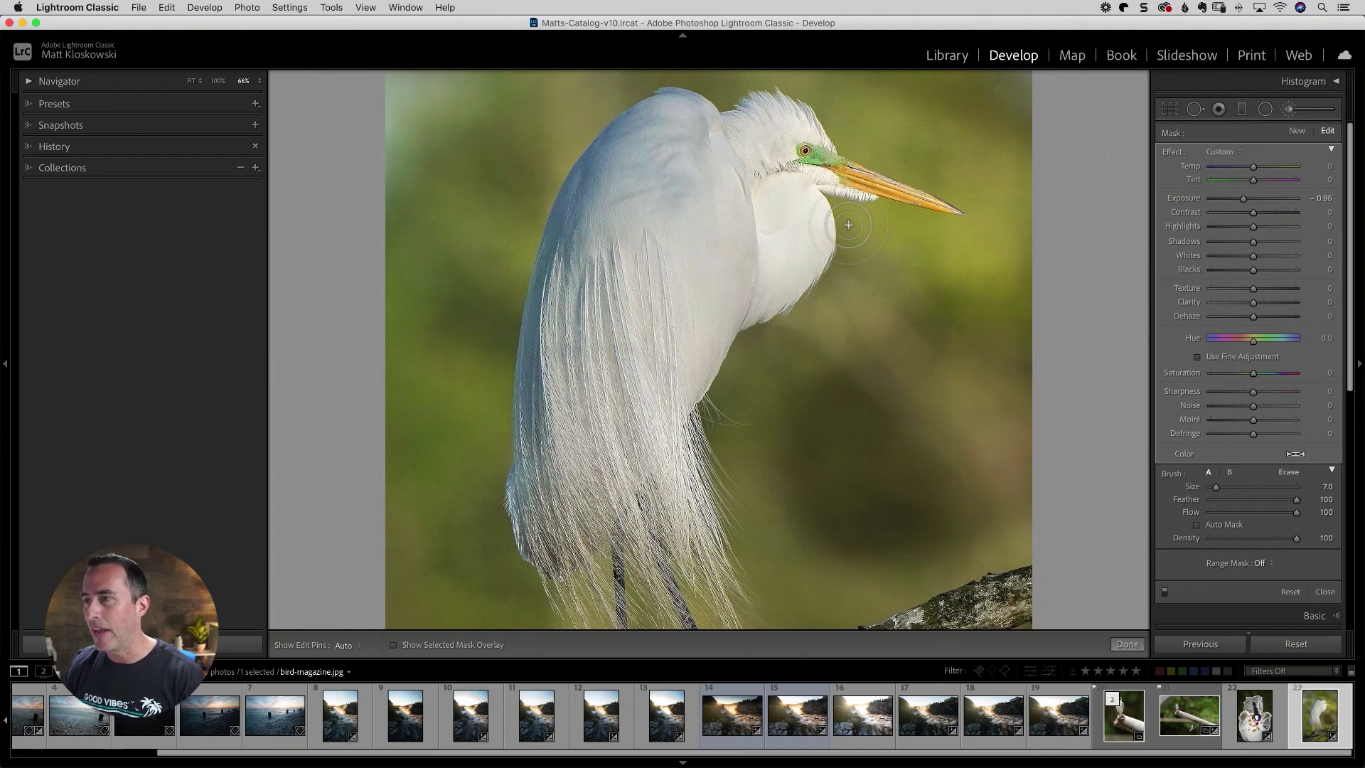
key("h")
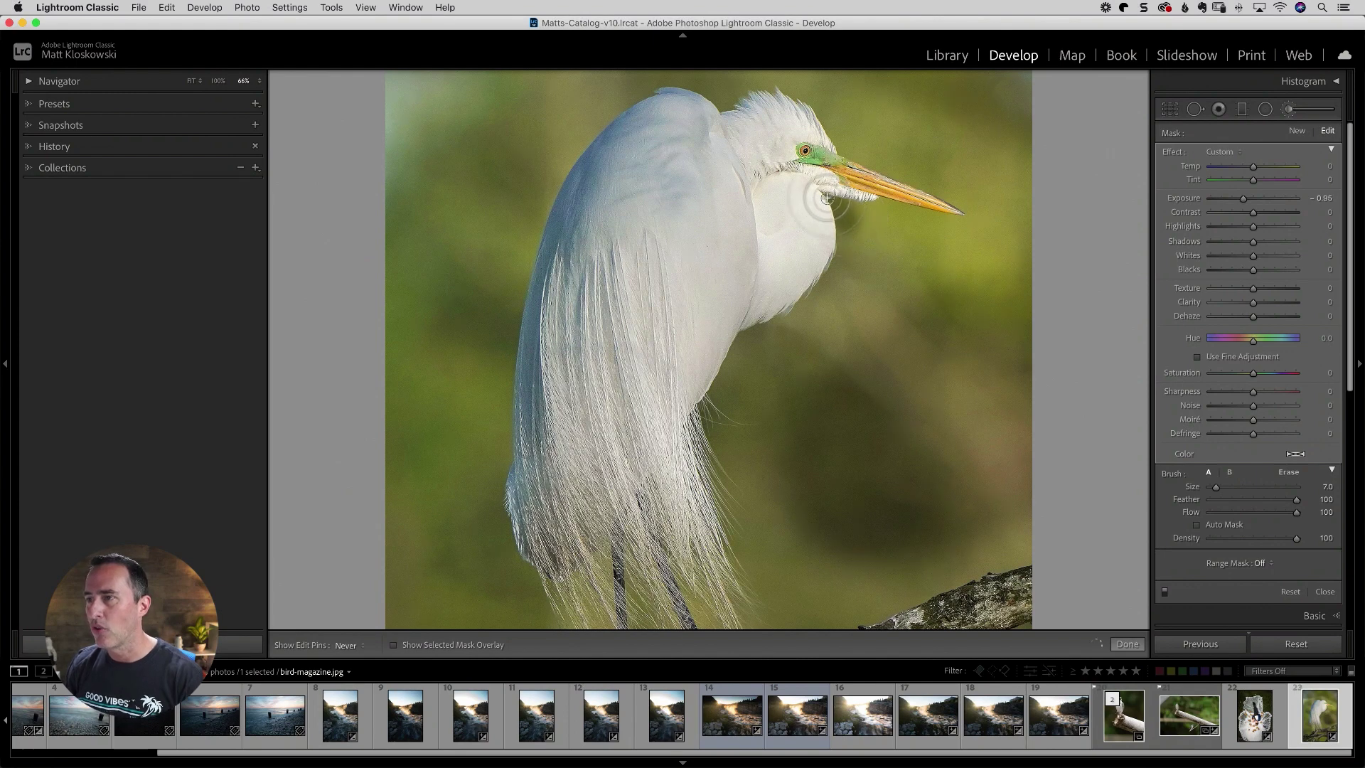
mouse_move(861, 215)
left_mouse_down()
mouse_move(920, 224)
mouse_move(853, 213)
mouse_move(825, 288)
mouse_move(829, 268)
mouse_move(801, 311)
mouse_move(742, 341)
mouse_move(710, 423)
mouse_move(716, 451)
mouse_move(719, 414)
mouse_move(718, 426)
left_mouse_up()
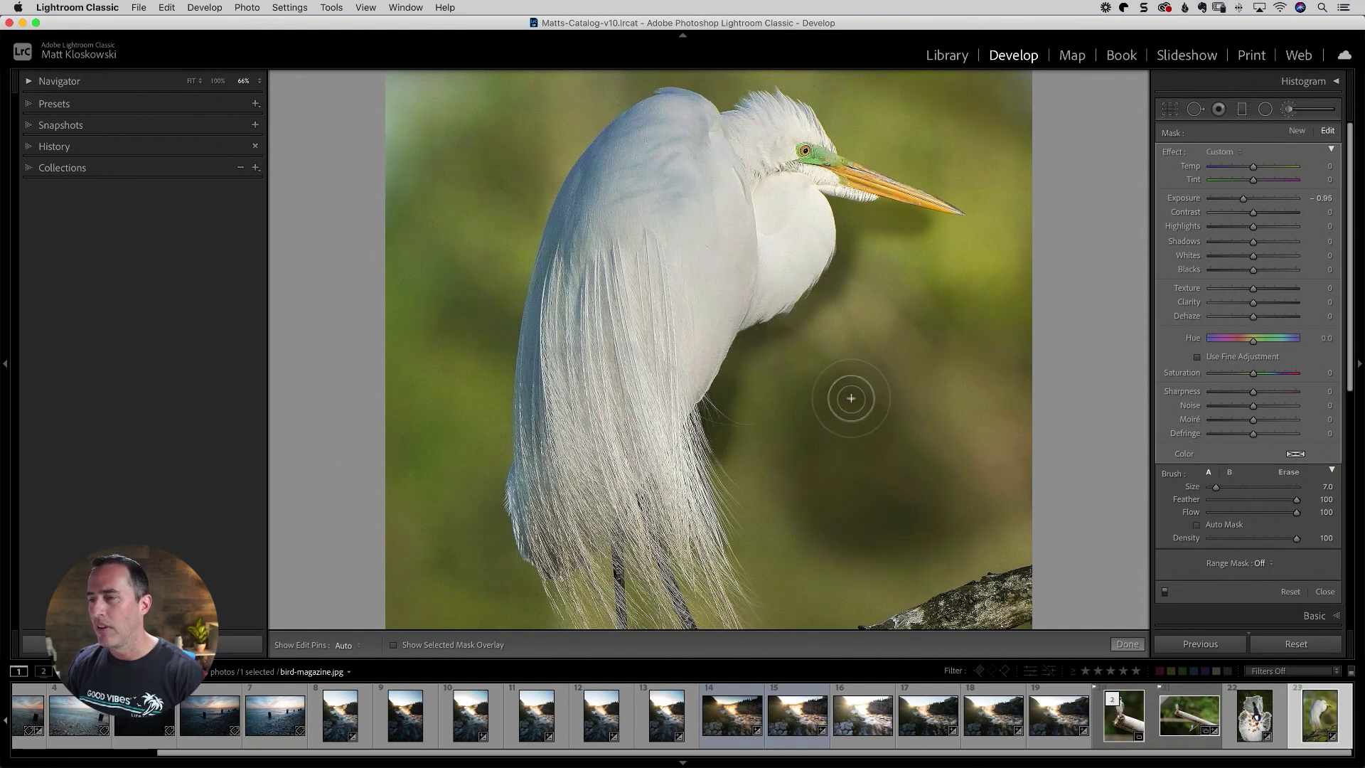
Step: Extend the darkening brush over the background beside the tail plumes and toward the branch below the chest
key("h")
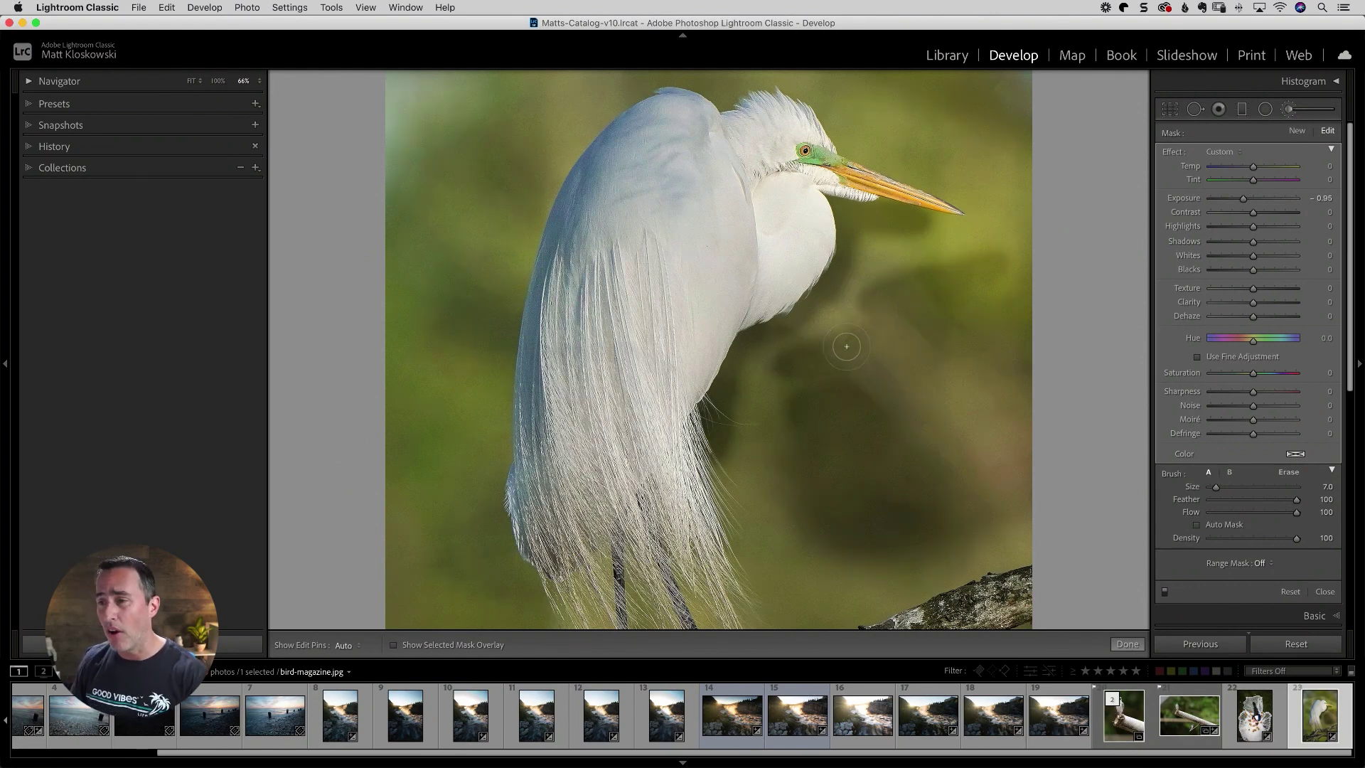
key("h")
mouse_move(738, 441)
left_mouse_down()
mouse_move(742, 492)
mouse_move(716, 465)
mouse_move(740, 562)
left_mouse_up()
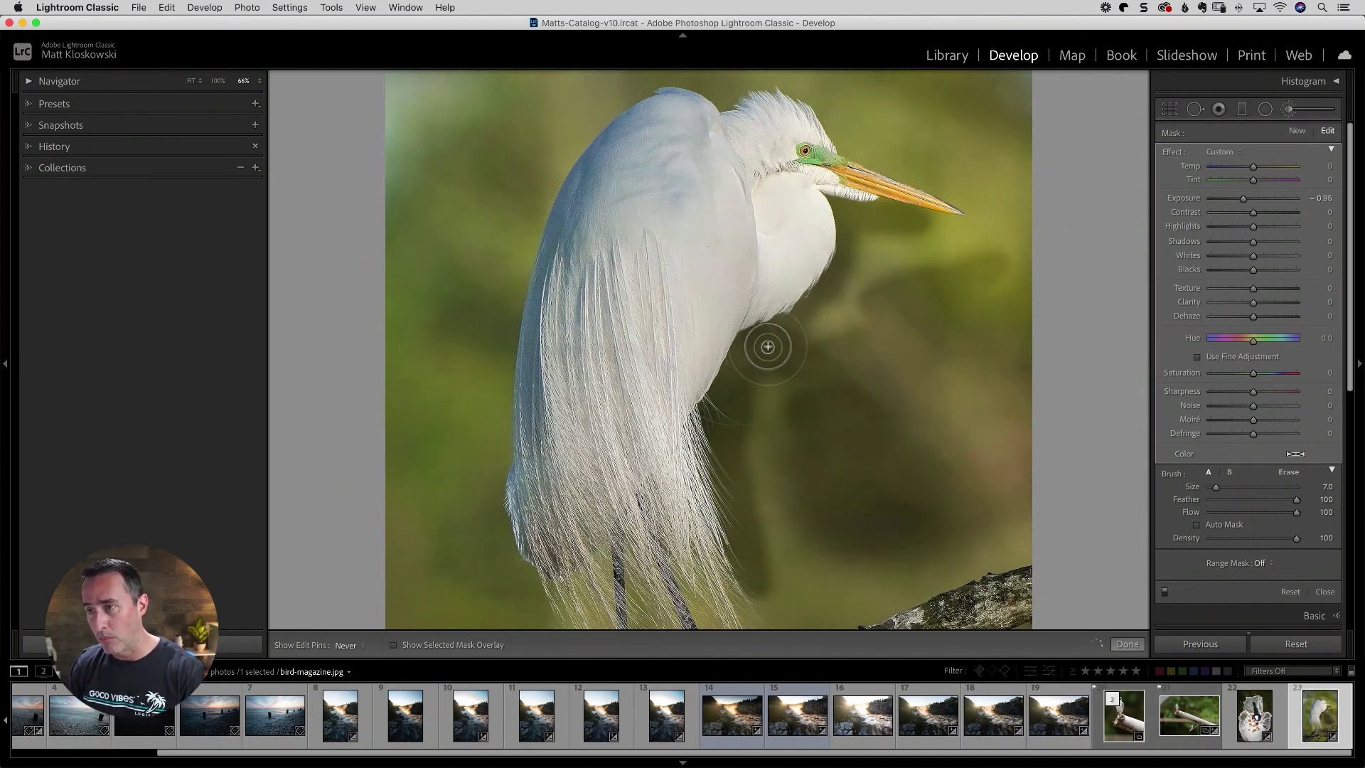
key("h")
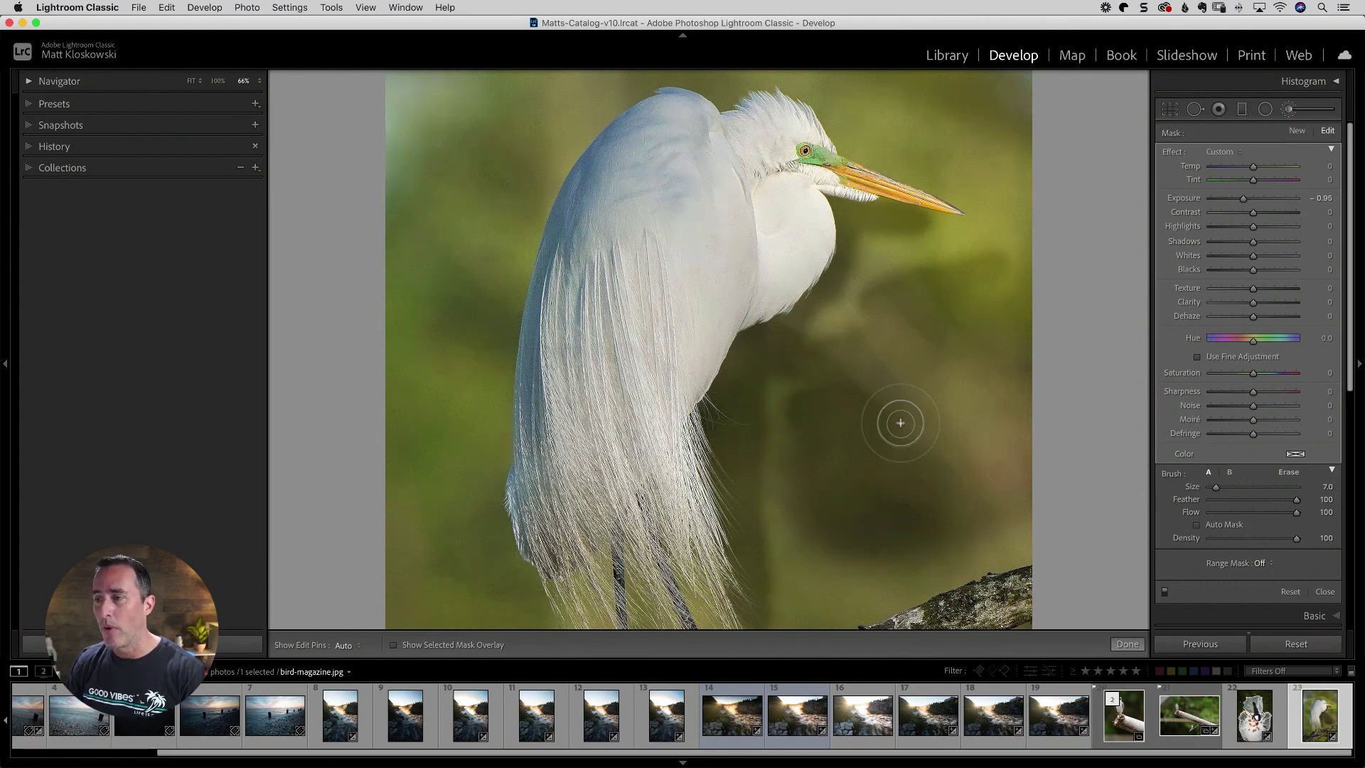
key("h")
mouse_move(871, 413)
left_mouse_down()
mouse_move(823, 561)
mouse_move(856, 573)
mouse_move(889, 562)
left_mouse_up()
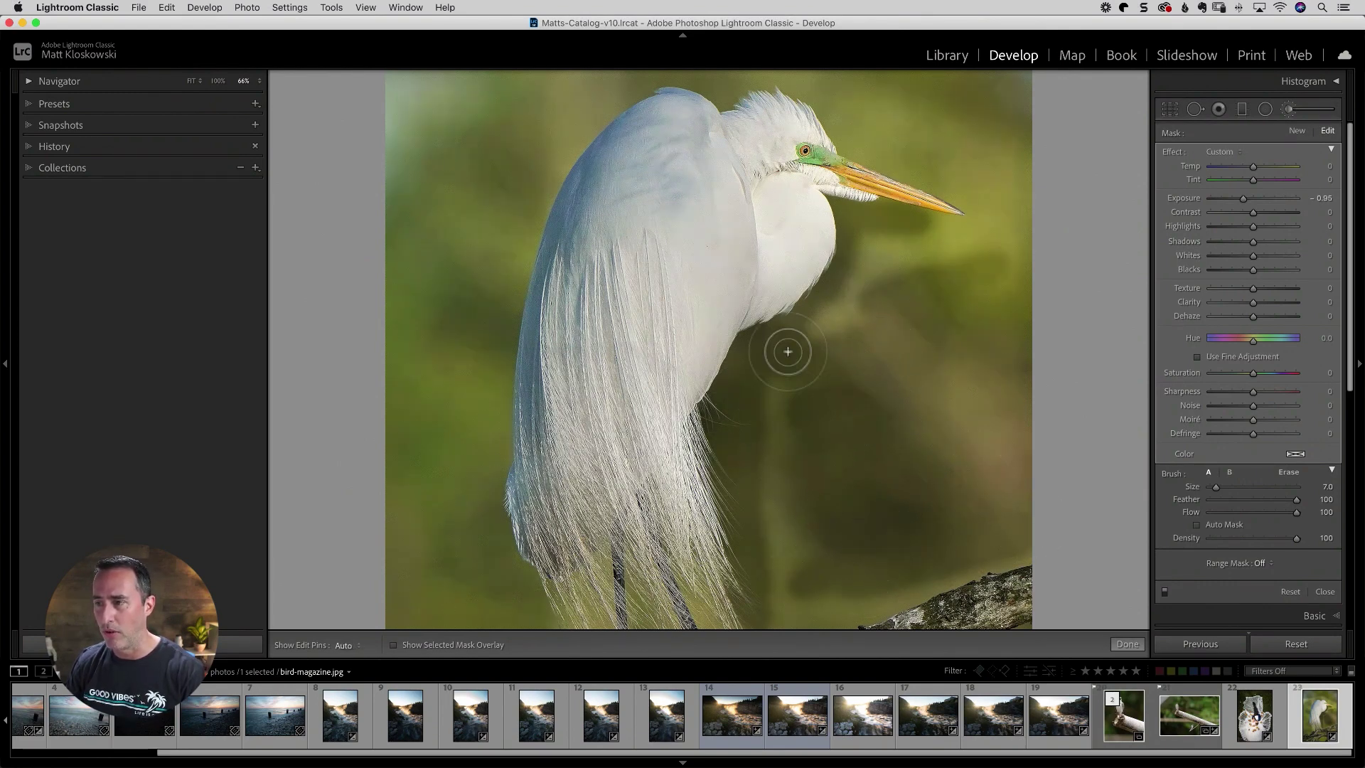
Step: Brush the darkening around the beak, over the head and along the background behind the egret's back
key("h")
key("h")
mouse_move(837, 273)
left_mouse_down()
mouse_move(966, 225)
mouse_move(924, 217)
mouse_move(979, 215)
mouse_move(837, 136)
mouse_move(809, 97)
mouse_move(756, 79)
mouse_move(721, 103)
mouse_move(733, 91)
mouse_move(697, 81)
mouse_move(626, 86)
mouse_move(642, 86)
mouse_move(570, 134)
mouse_move(595, 113)
mouse_move(531, 208)
mouse_move(558, 225)
mouse_move(549, 188)
mouse_move(538, 223)
mouse_move(564, 161)
mouse_move(552, 200)
mouse_move(552, 163)
mouse_move(545, 184)
mouse_move(518, 116)
mouse_move(526, 95)
mouse_move(353, 111)
mouse_move(475, 189)
mouse_move(463, 244)
mouse_move(396, 128)
mouse_move(390, 282)
left_mouse_up()
key("h")
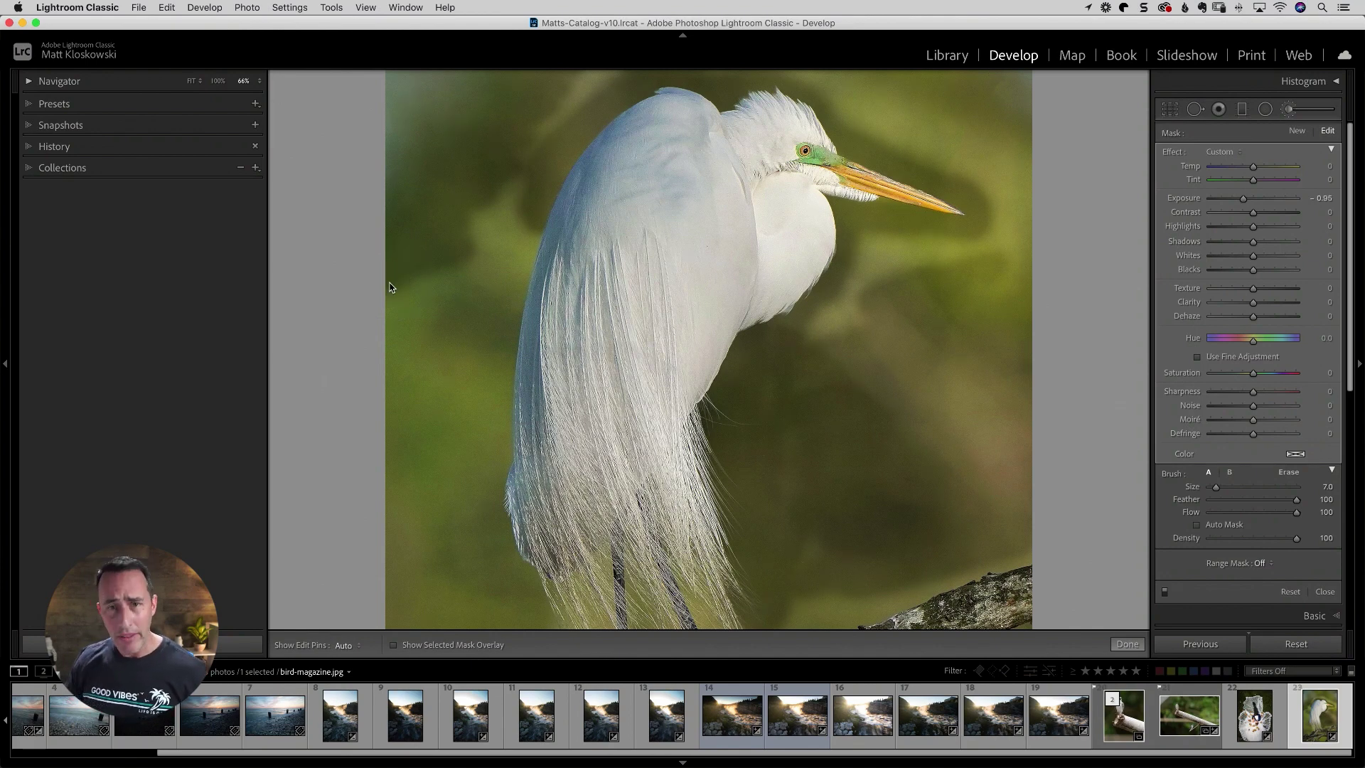
Step: Examine the brushed background in the whole photo and at 100% around the egret's head and neck
key("super+minus")
key("super+minus")
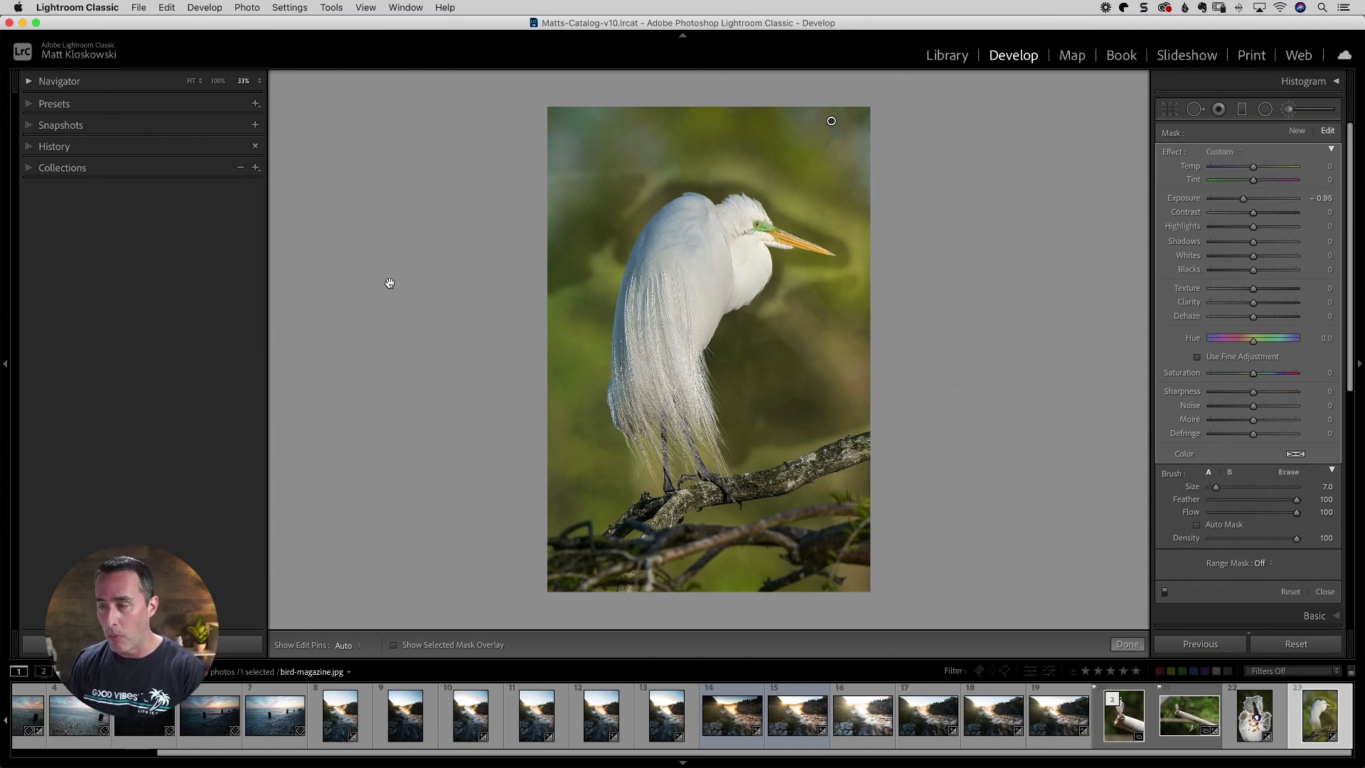
key("super+equal")
key("super+equal")
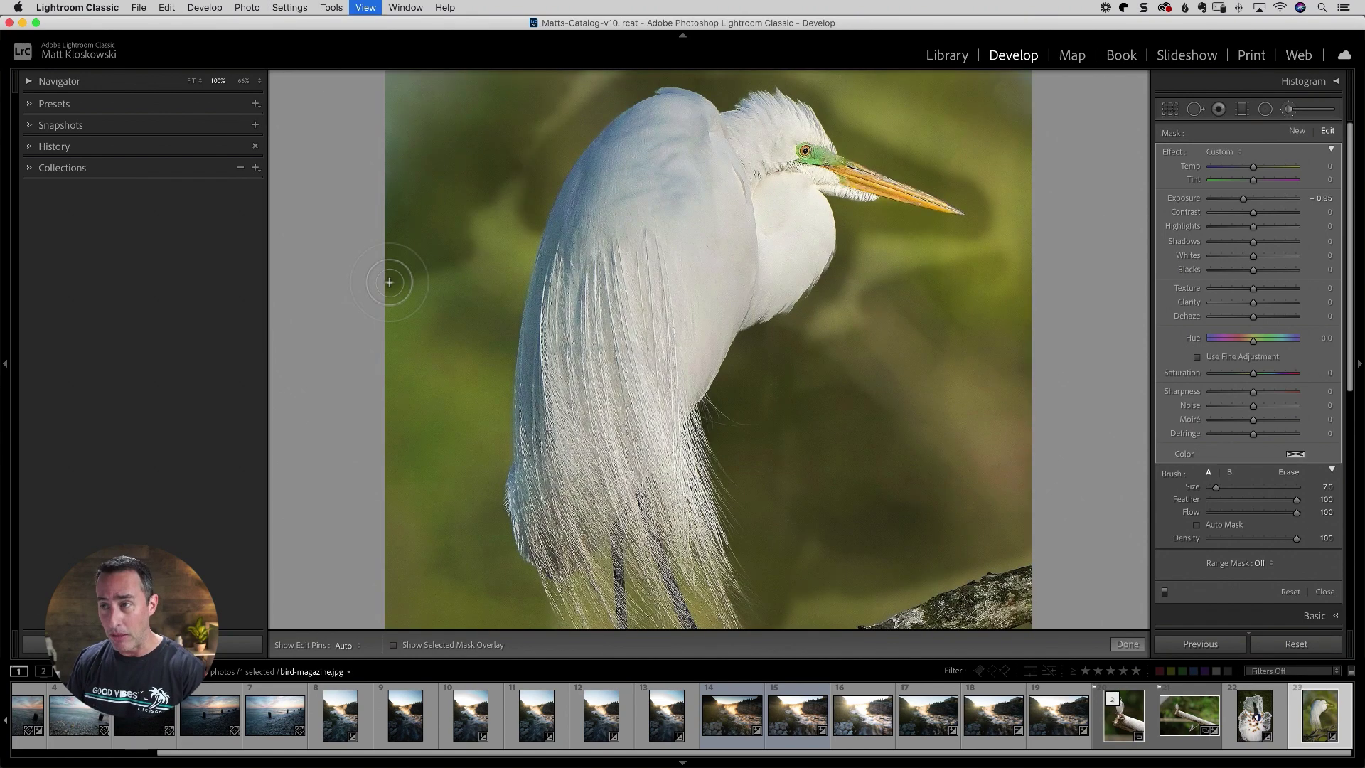
key("super+equal")
left_click_drag(593, 241, 641, 434)
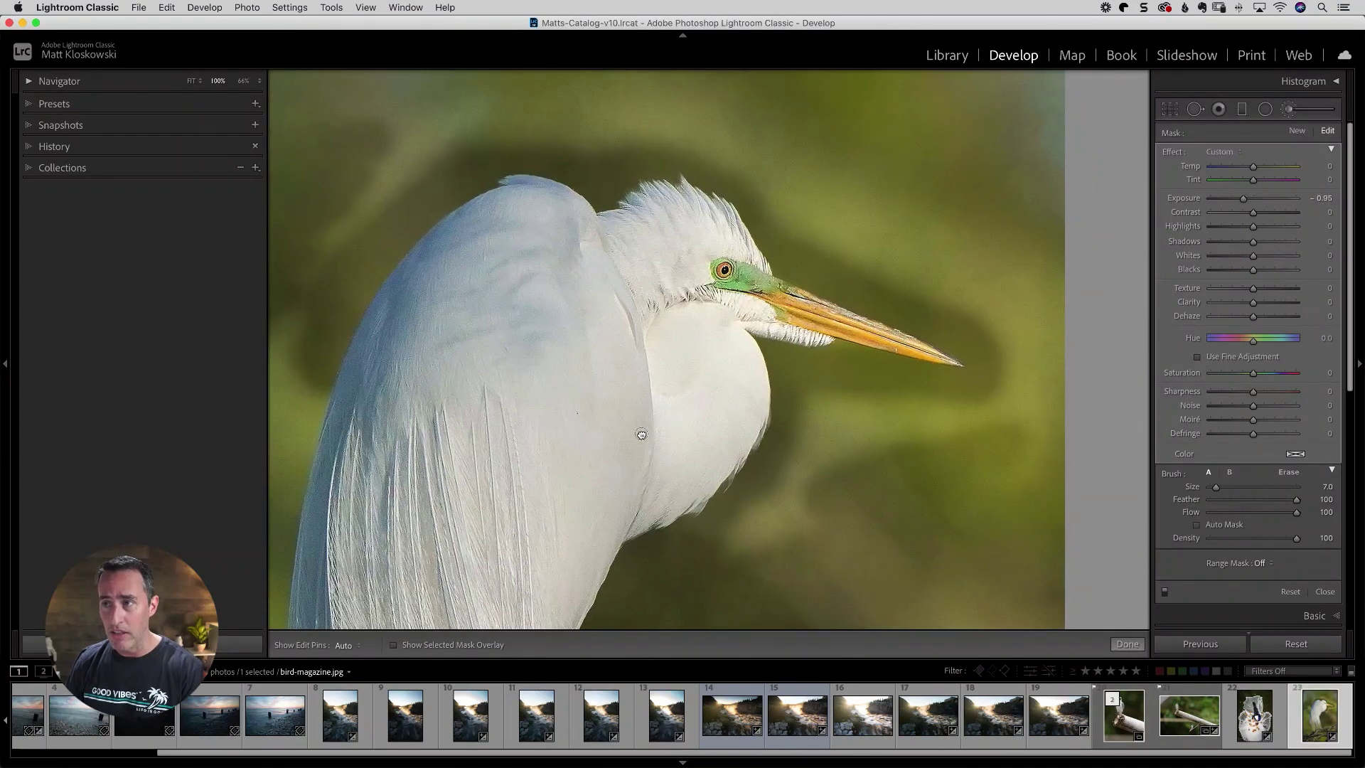
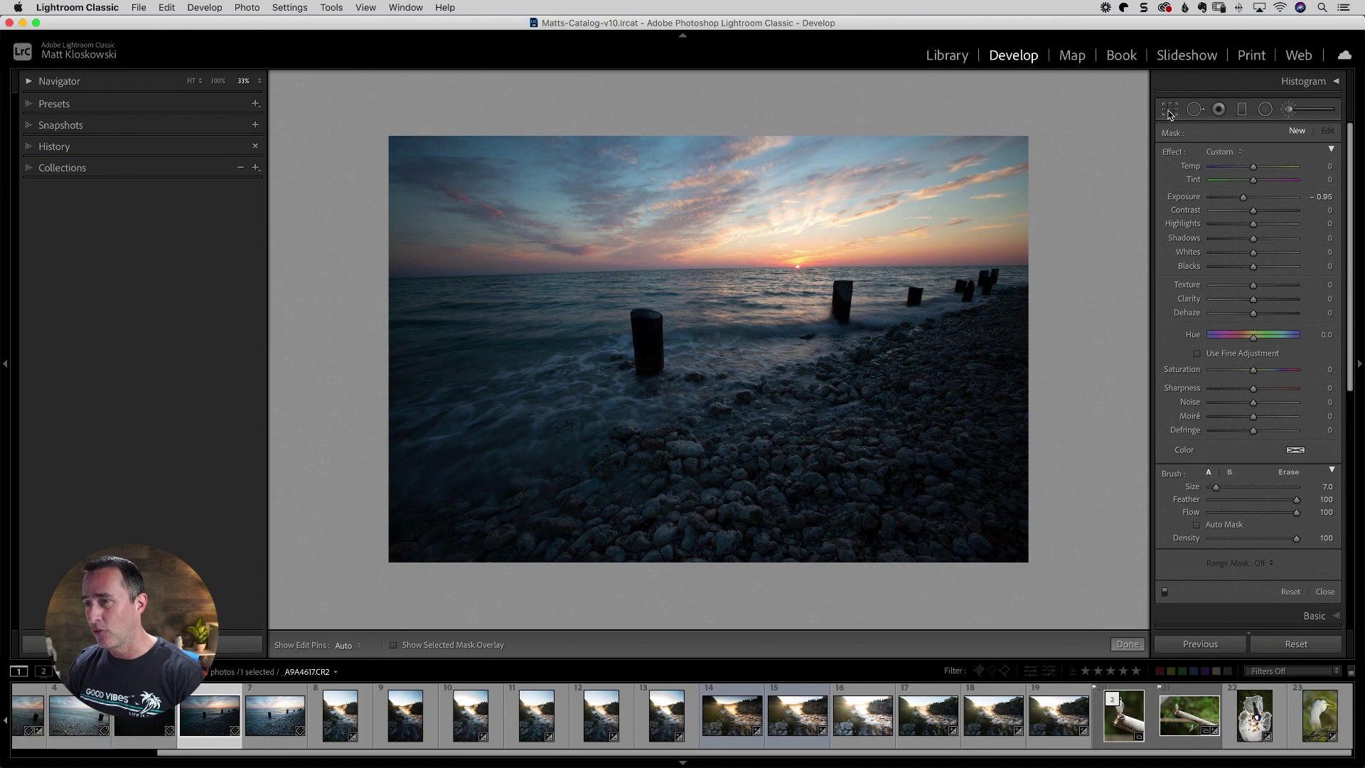
Step: Crop the sunset beach photo slightly and straighten it along the horizon to an angle of 1.43
left_click(1169, 111)
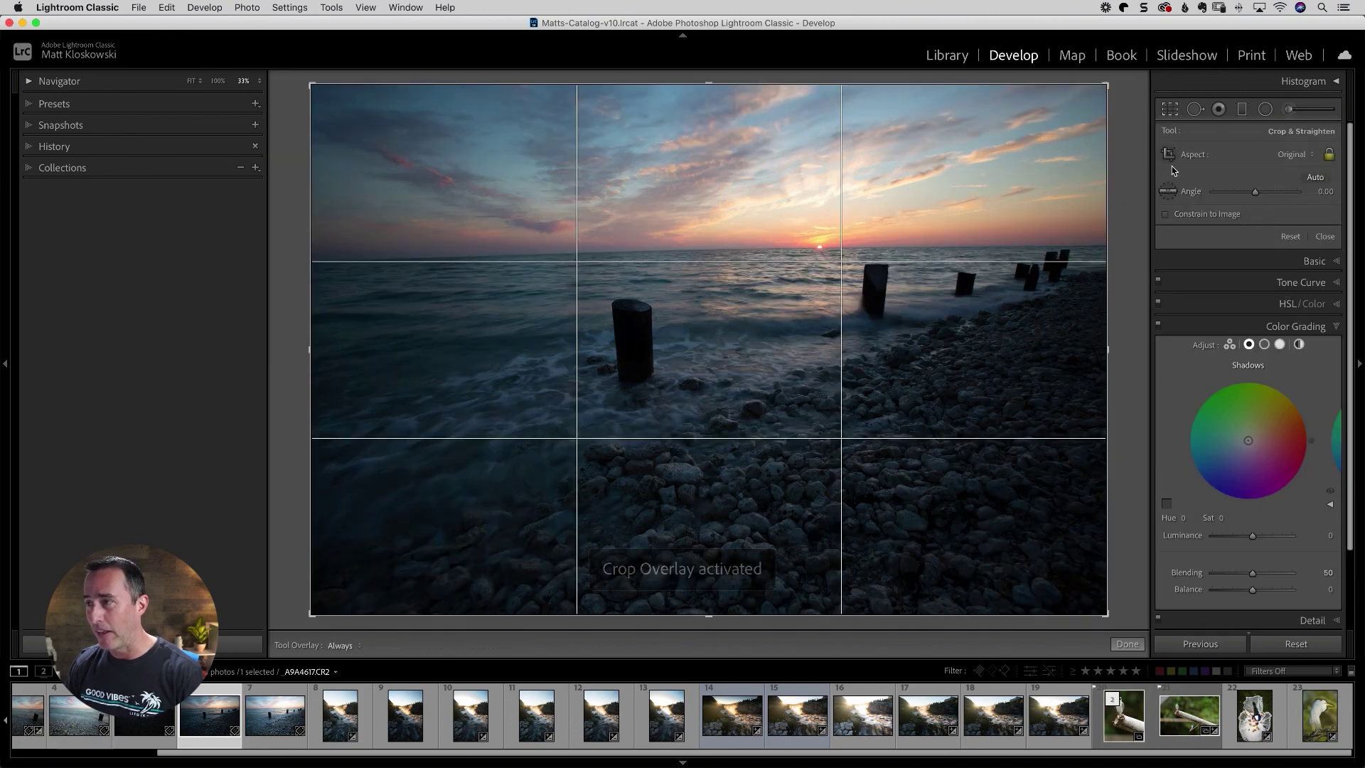
left_click_drag(1107, 84, 1101, 85)
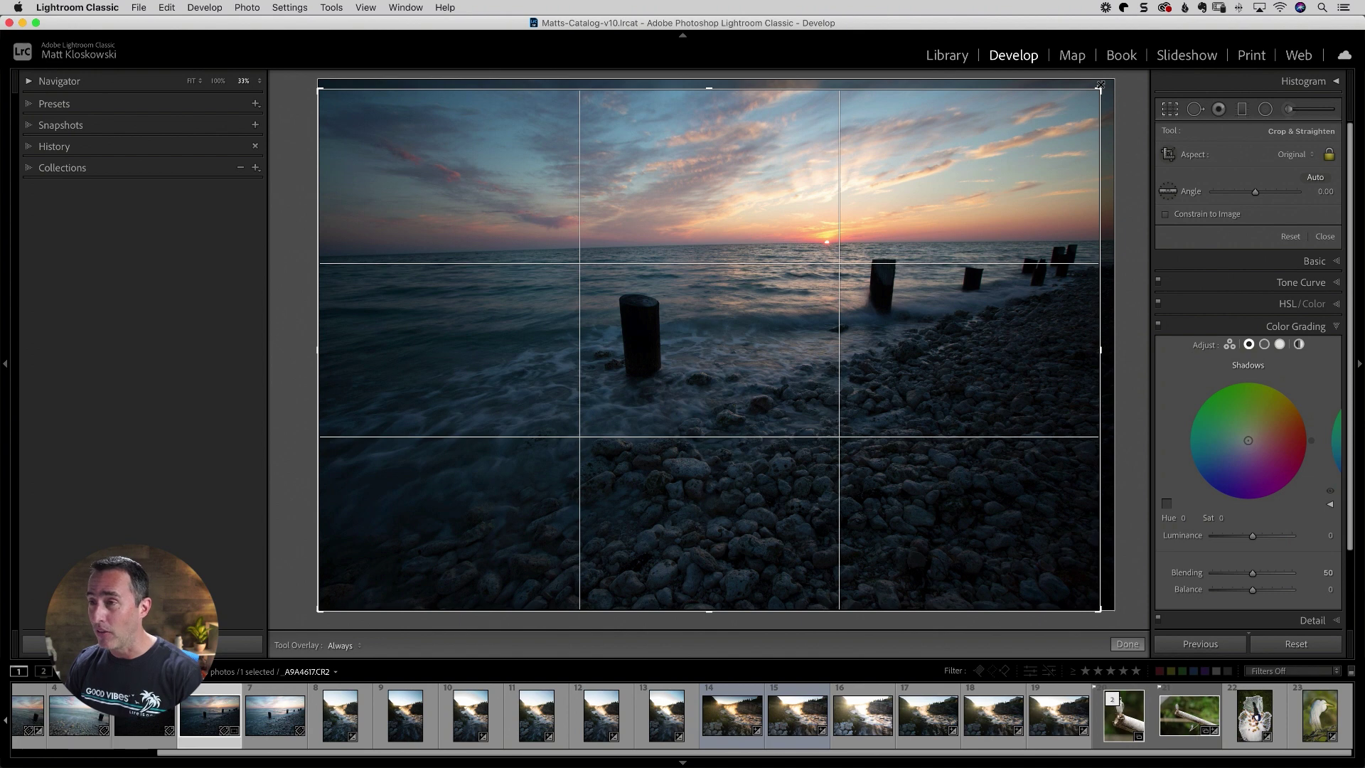
left_click_drag(1049, 118, 1103, 90)
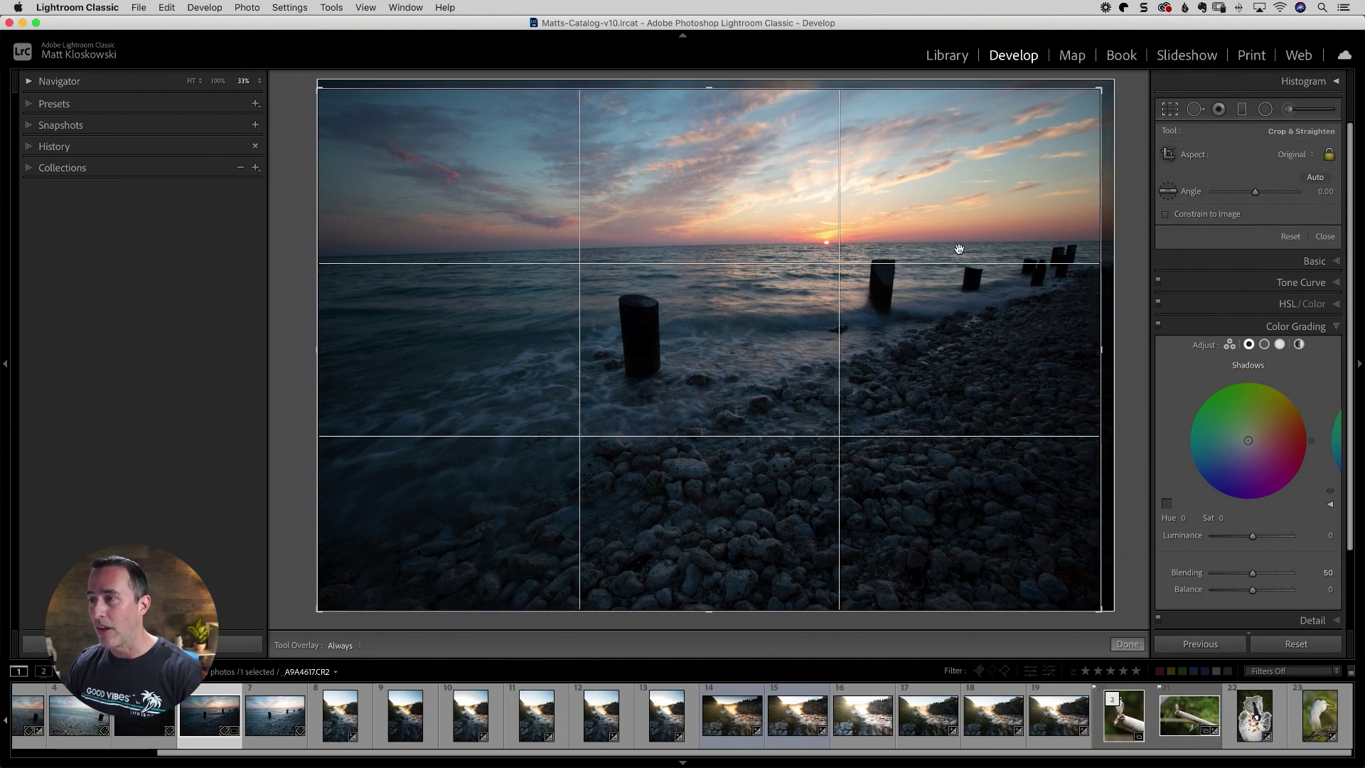
key("super")
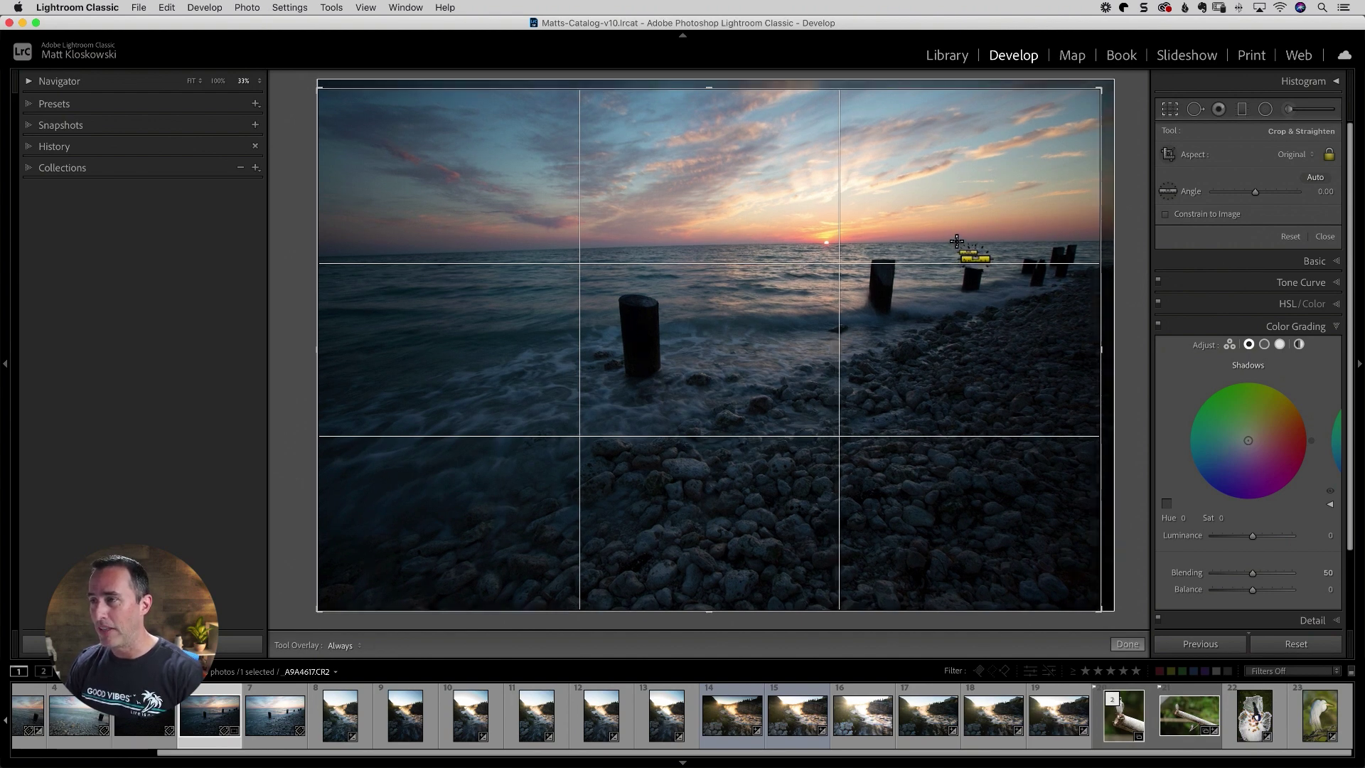
left_click_drag(956, 243, 357, 256)
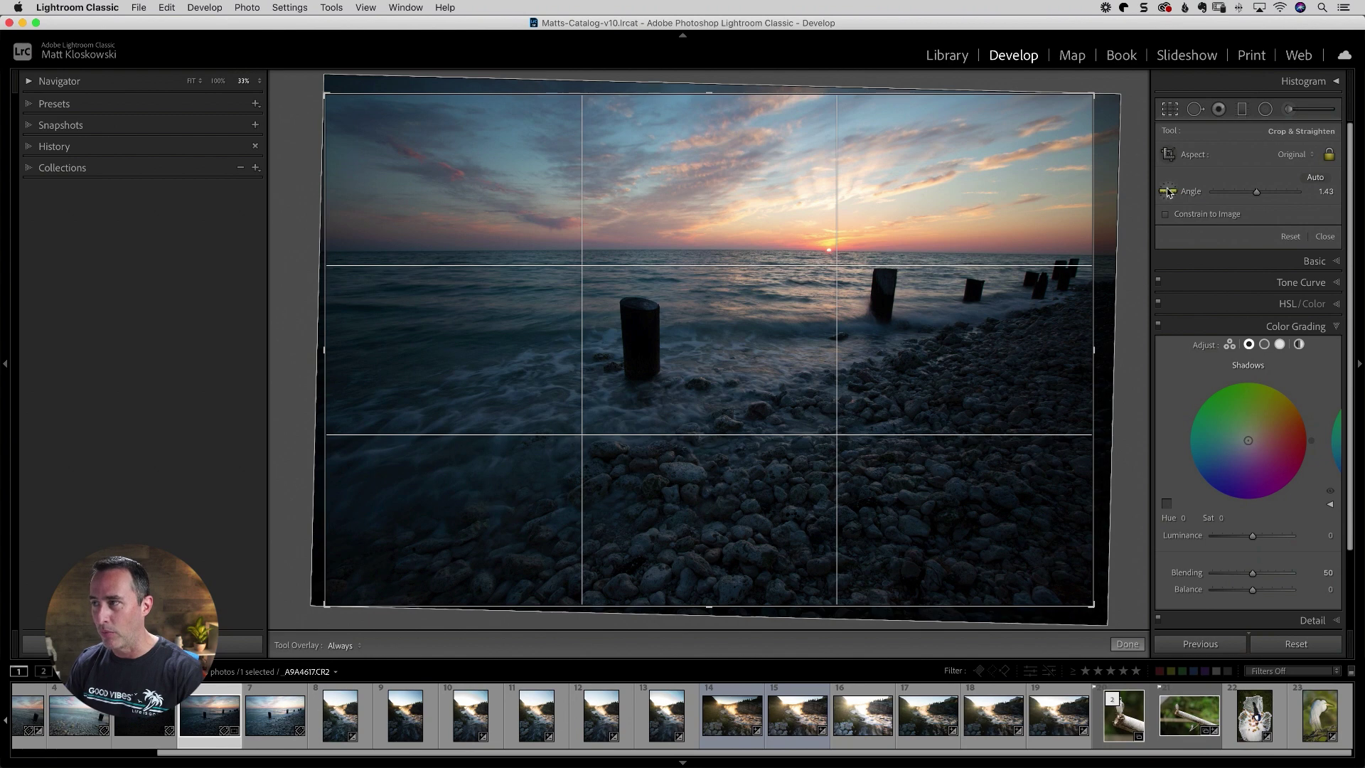
key("d")
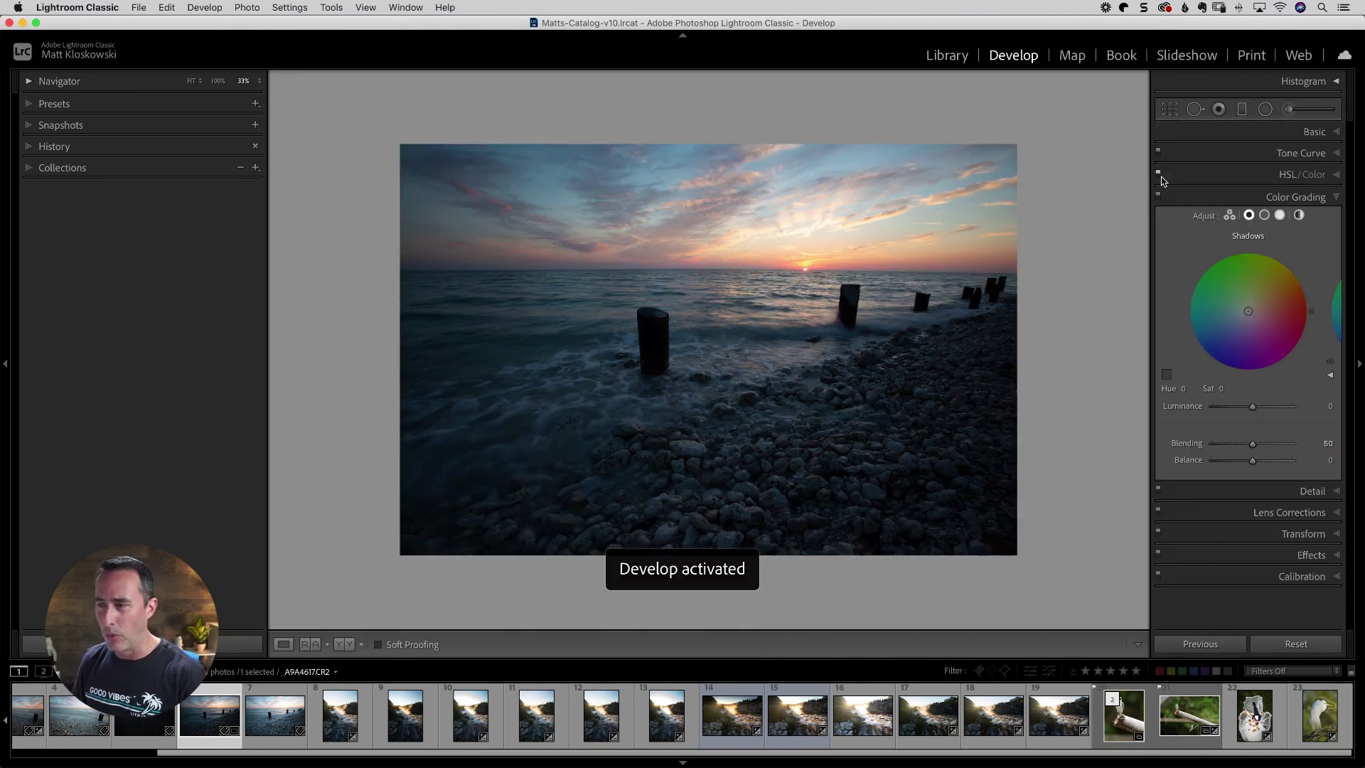
Step: Set the photo's overall Exposure to +0.10 and apply a graduated filter below the horizon with Temp 19, Exposure 0.61 and Shadows 26
left_click(1314, 133)
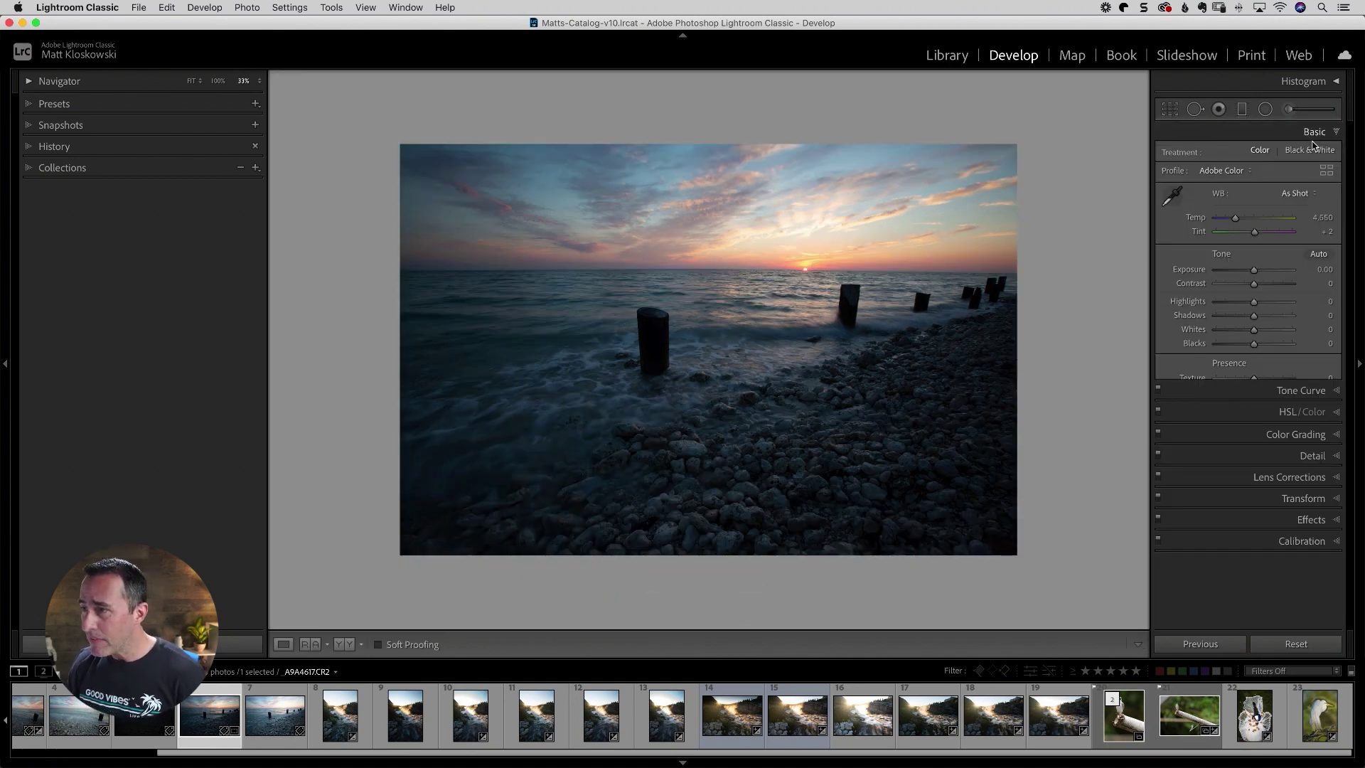
left_click(1258, 270)
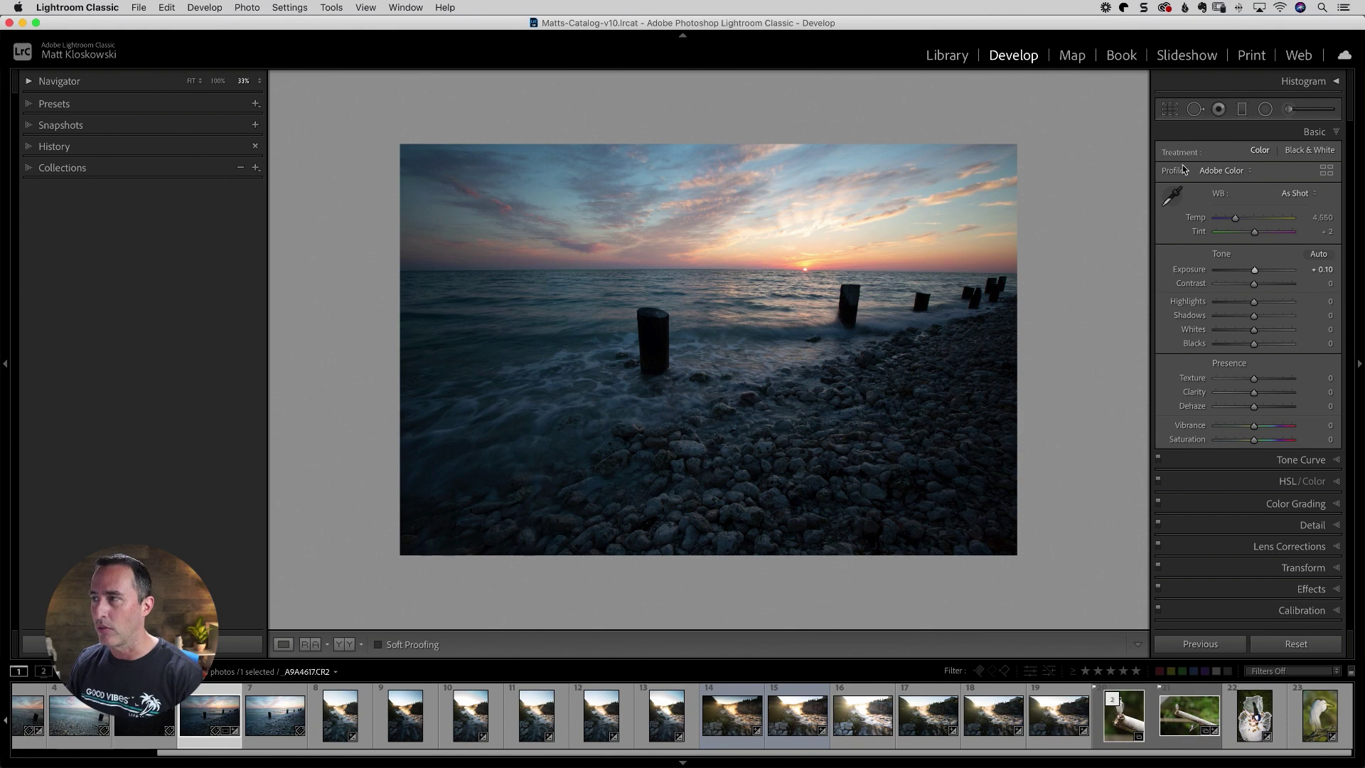
left_click(1242, 111)
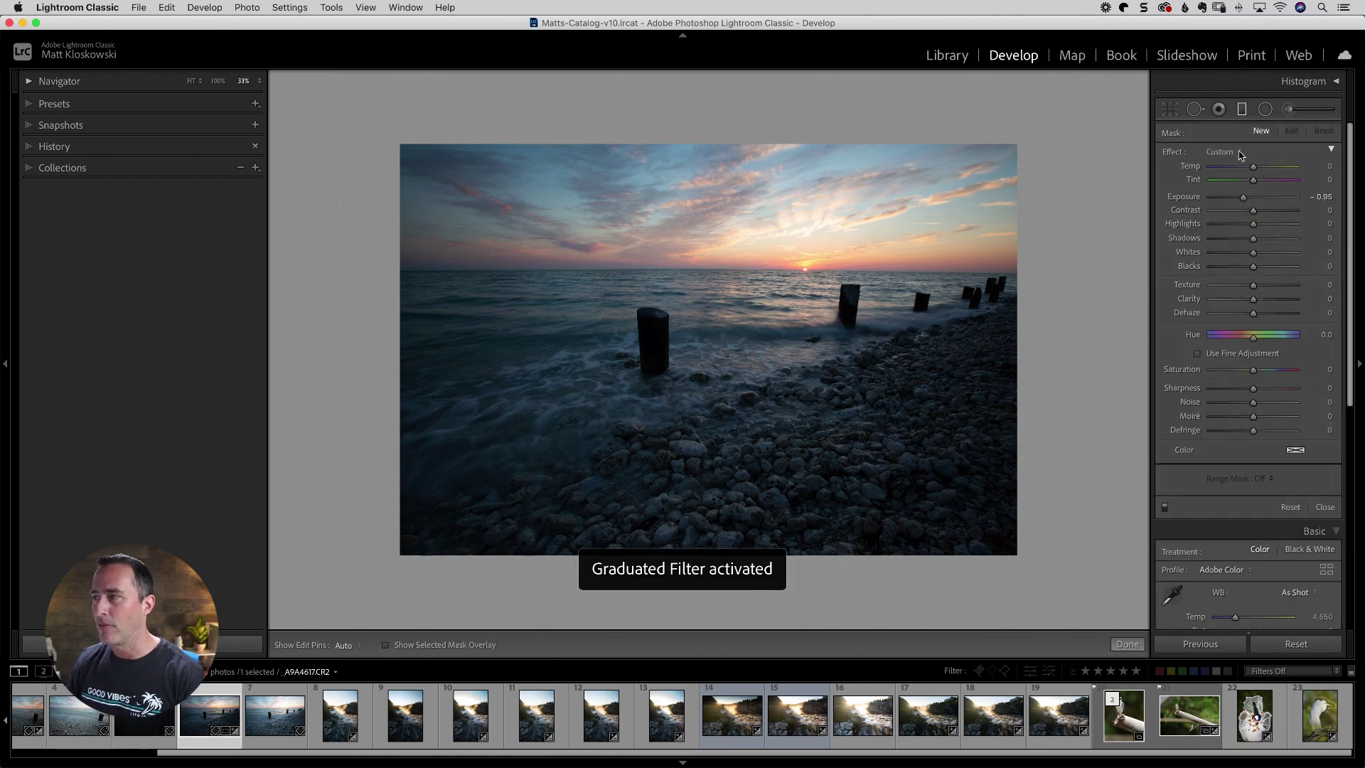
left_click_drag(1243, 197, 1262, 168)
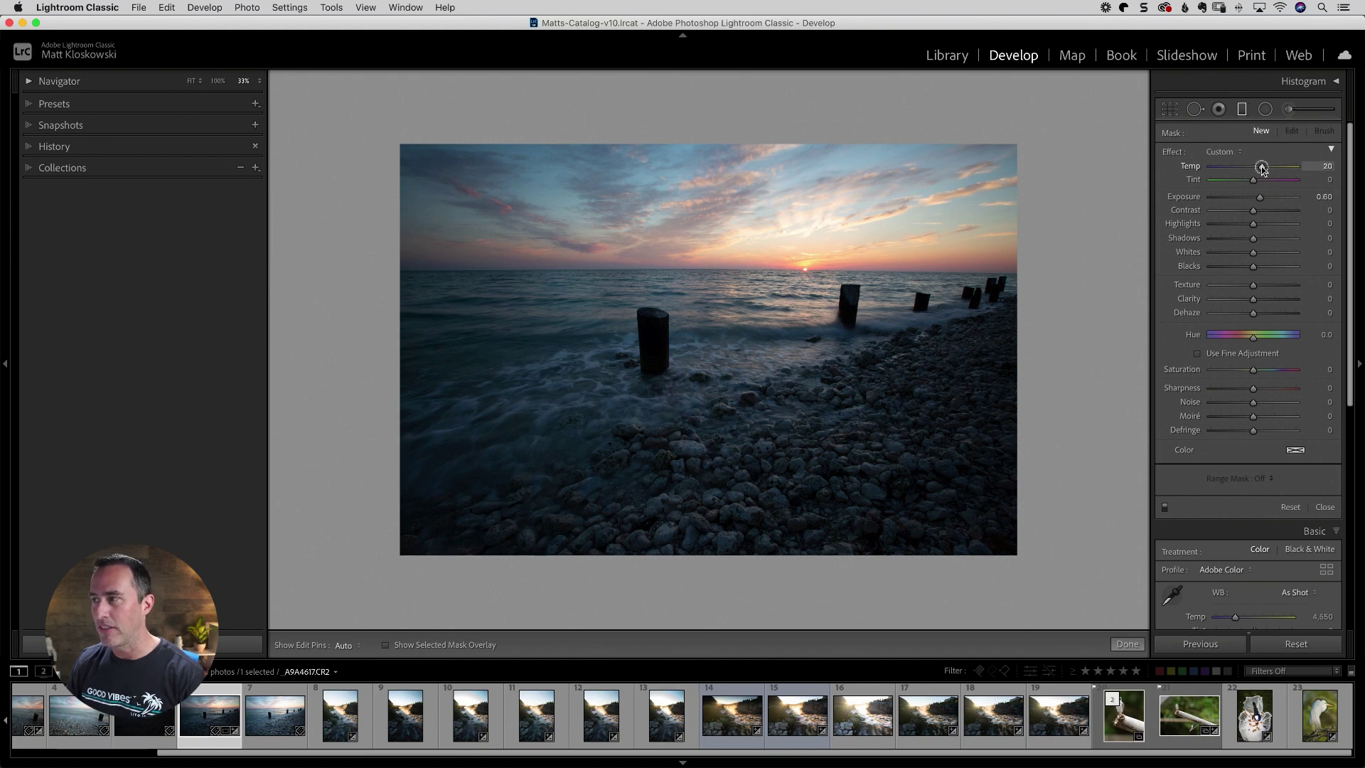
left_click_drag(1261, 169, 1260, 168)
left_click_drag(1253, 238, 1261, 198)
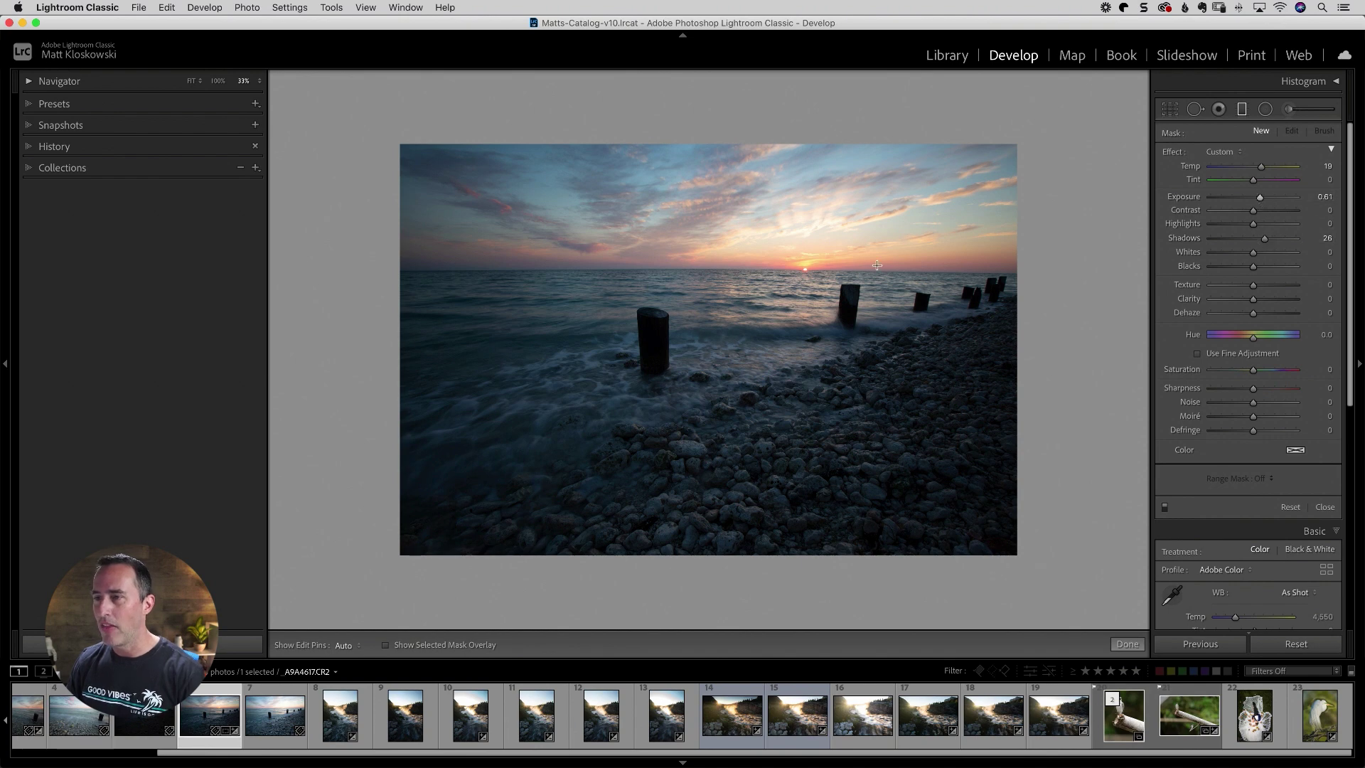
left_click_drag(736, 306, 737, 244)
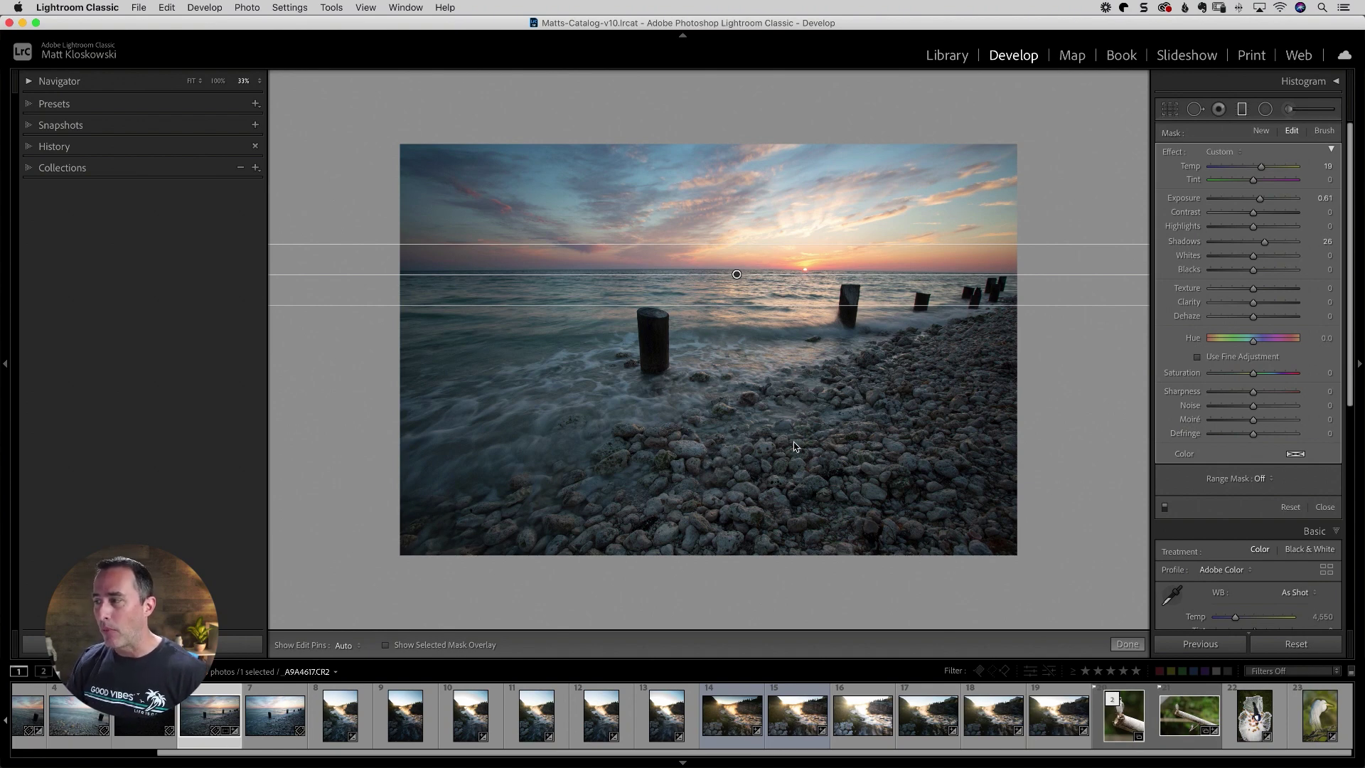
left_click(1325, 509)
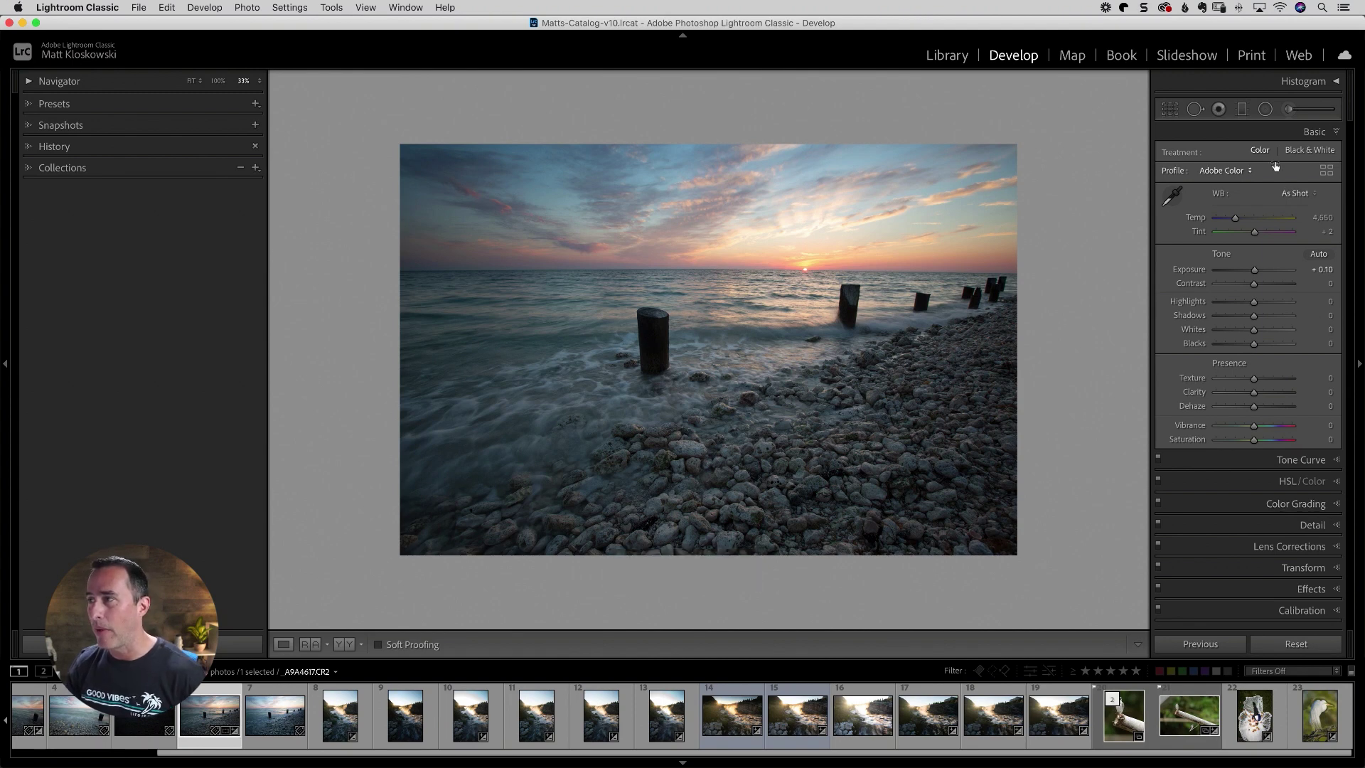
Step: Reselect the horizon graduated filter and scale all its settings up together to Temp 29, Exposure 0.94 and Shadows 41
left_click(1242, 109)
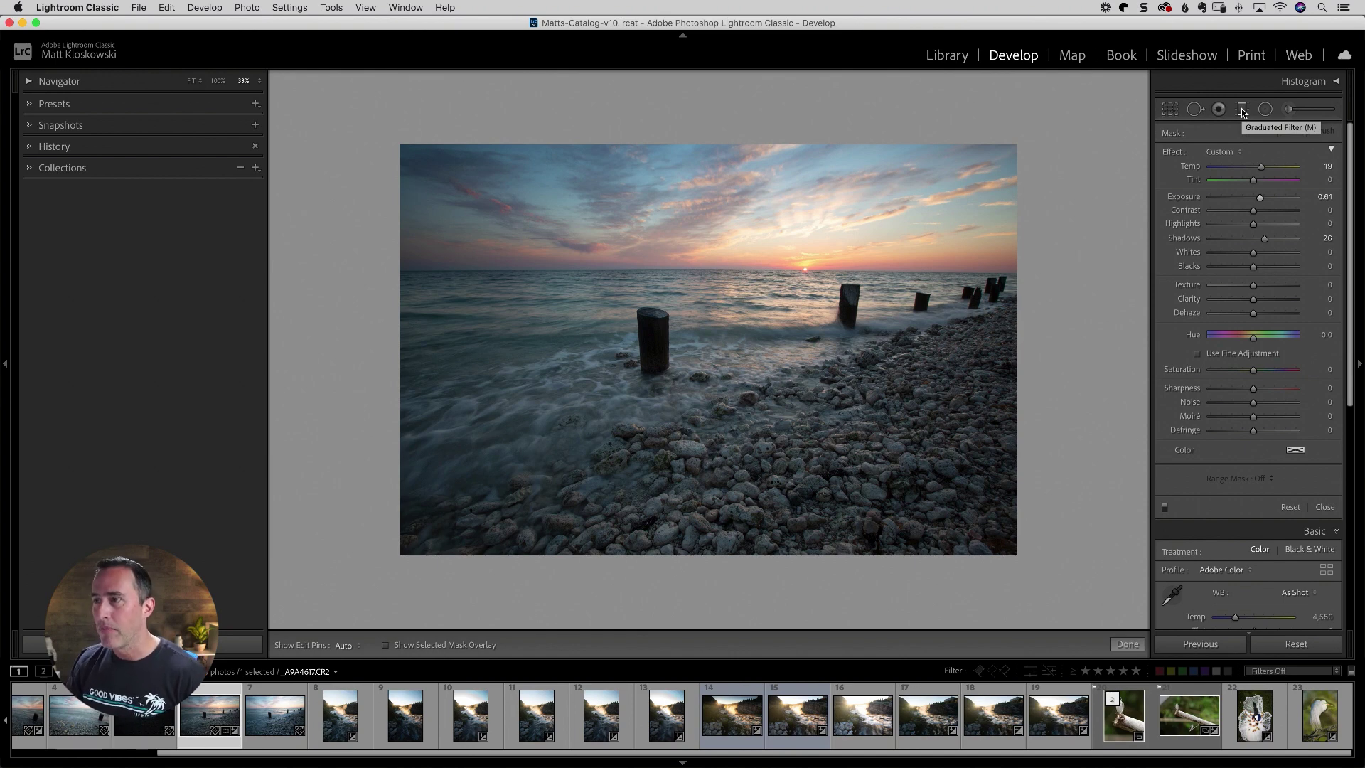
left_click(737, 276)
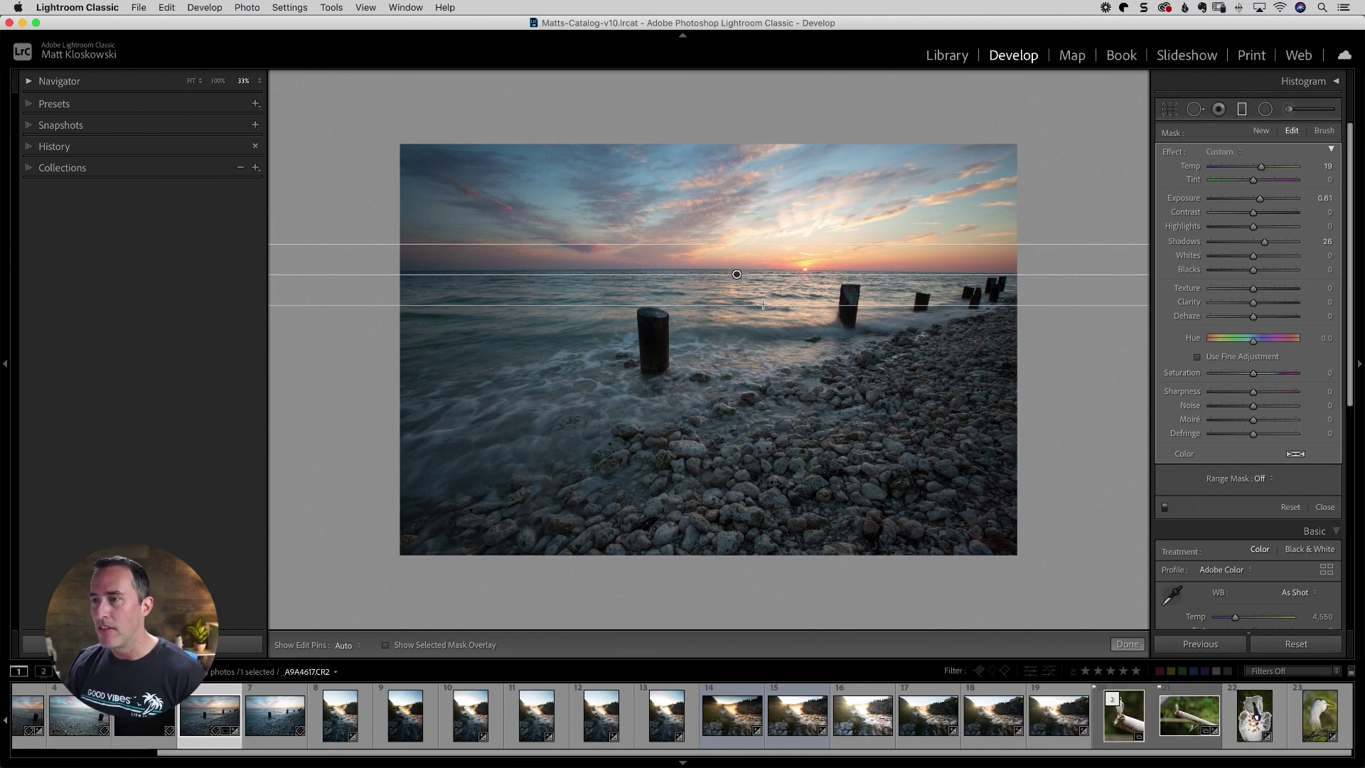
left_click(737, 274)
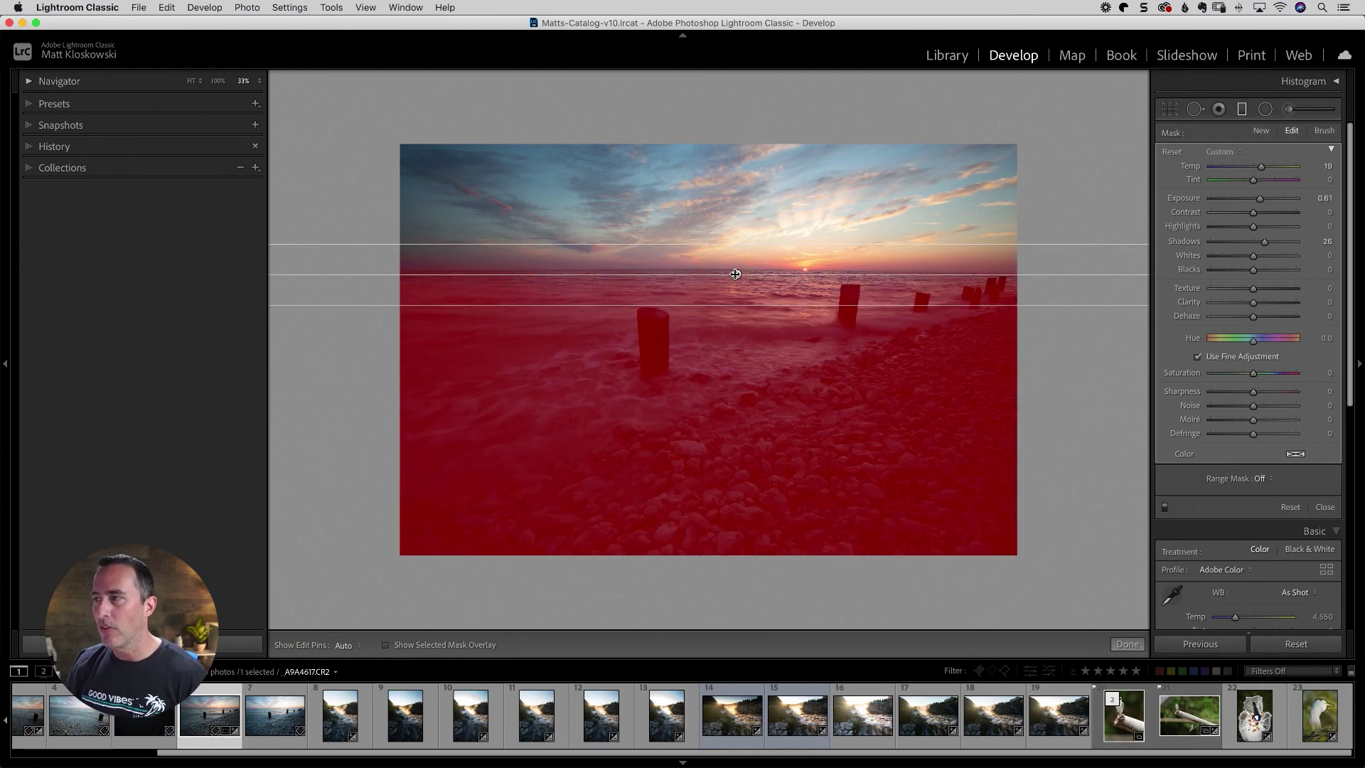
left_click_drag(735, 274, 764, 273)
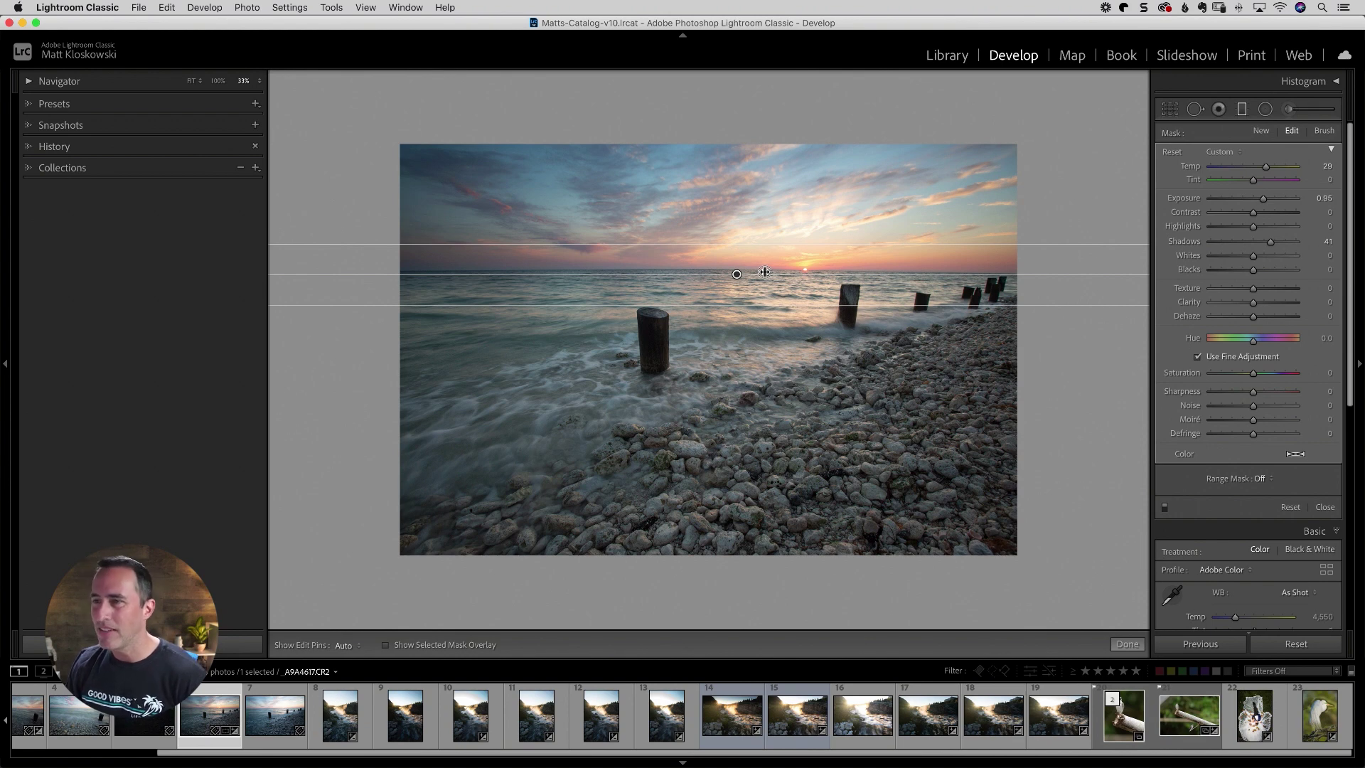
left_click_drag(764, 272, 762, 273)
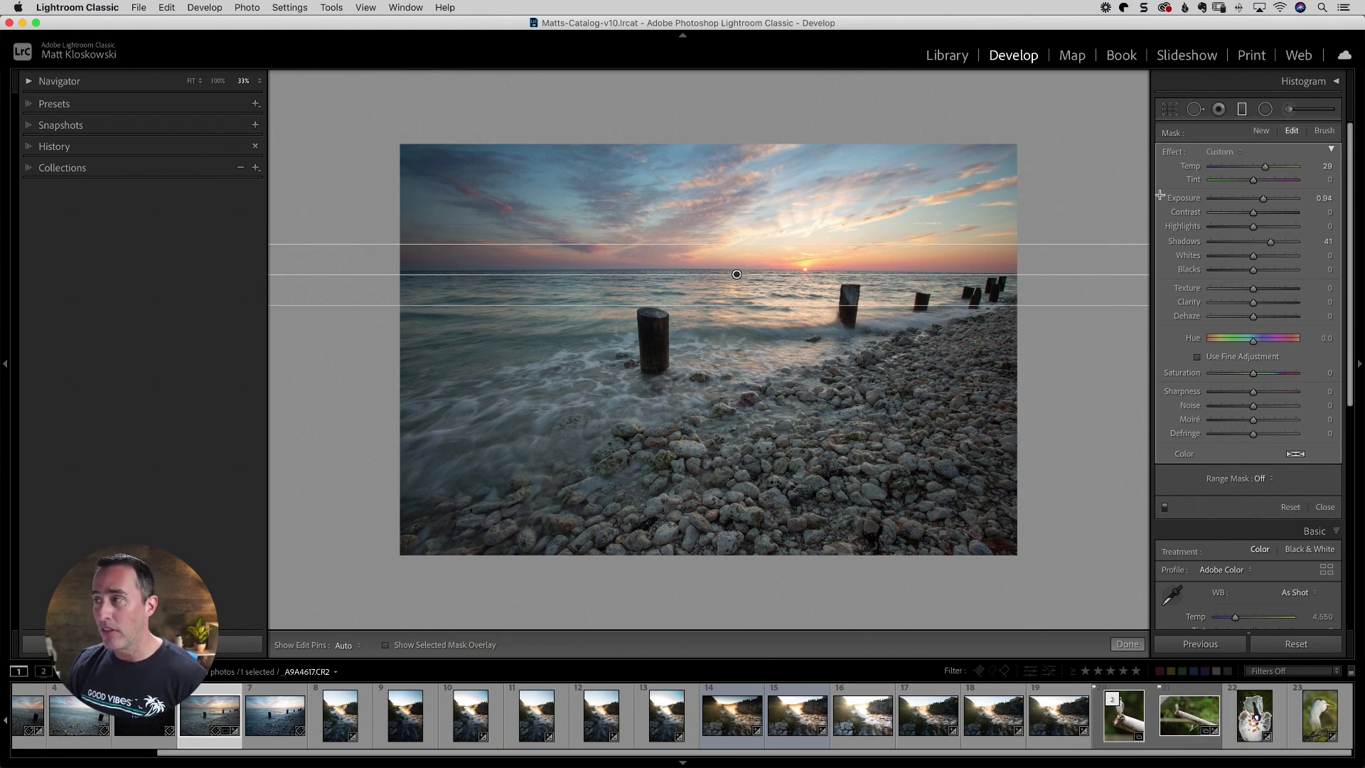
Step: Collapse the graduated filter's settings into a single Amount, set it to 46, expand them again and close the filter
left_click(1332, 150)
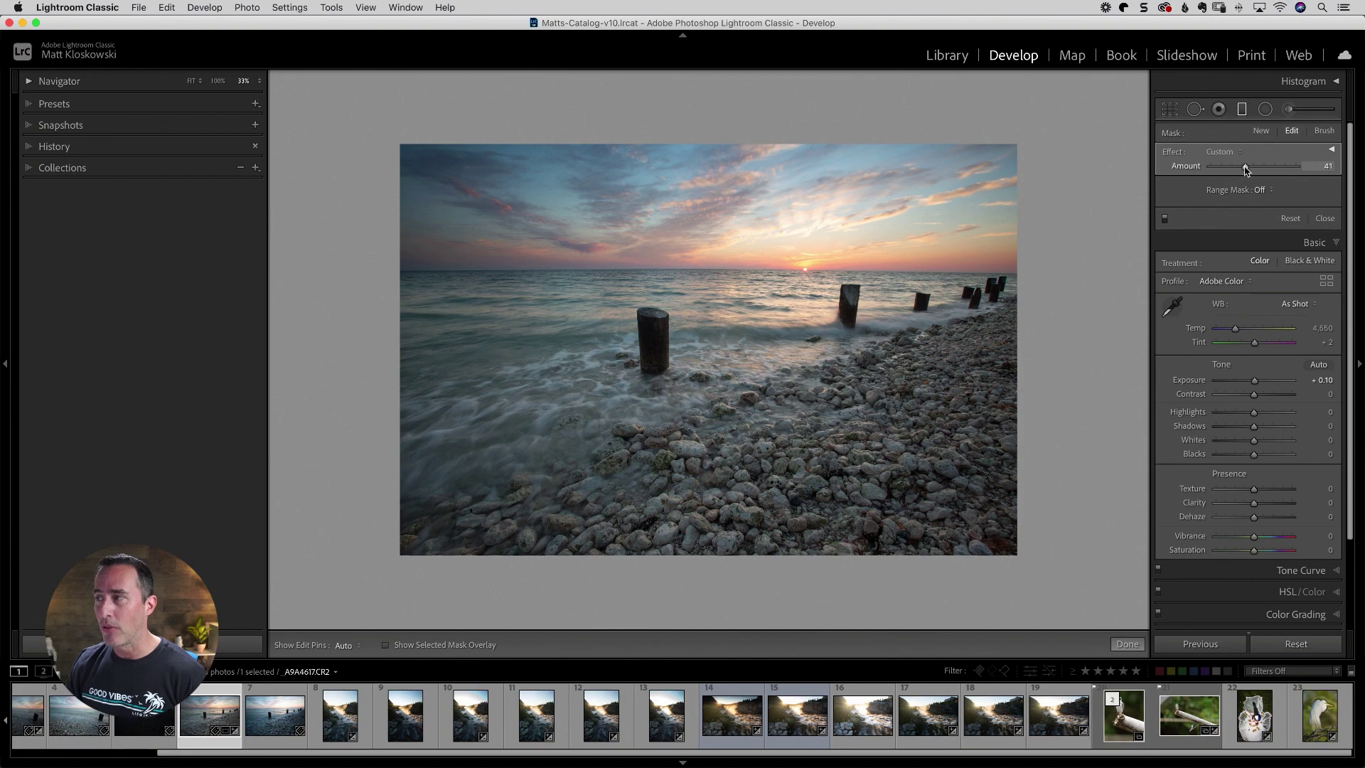
mouse_move(1246, 169)
left_mouse_down()
mouse_move(1216, 169)
mouse_move(1271, 169)
mouse_move(1250, 168)
left_mouse_up()
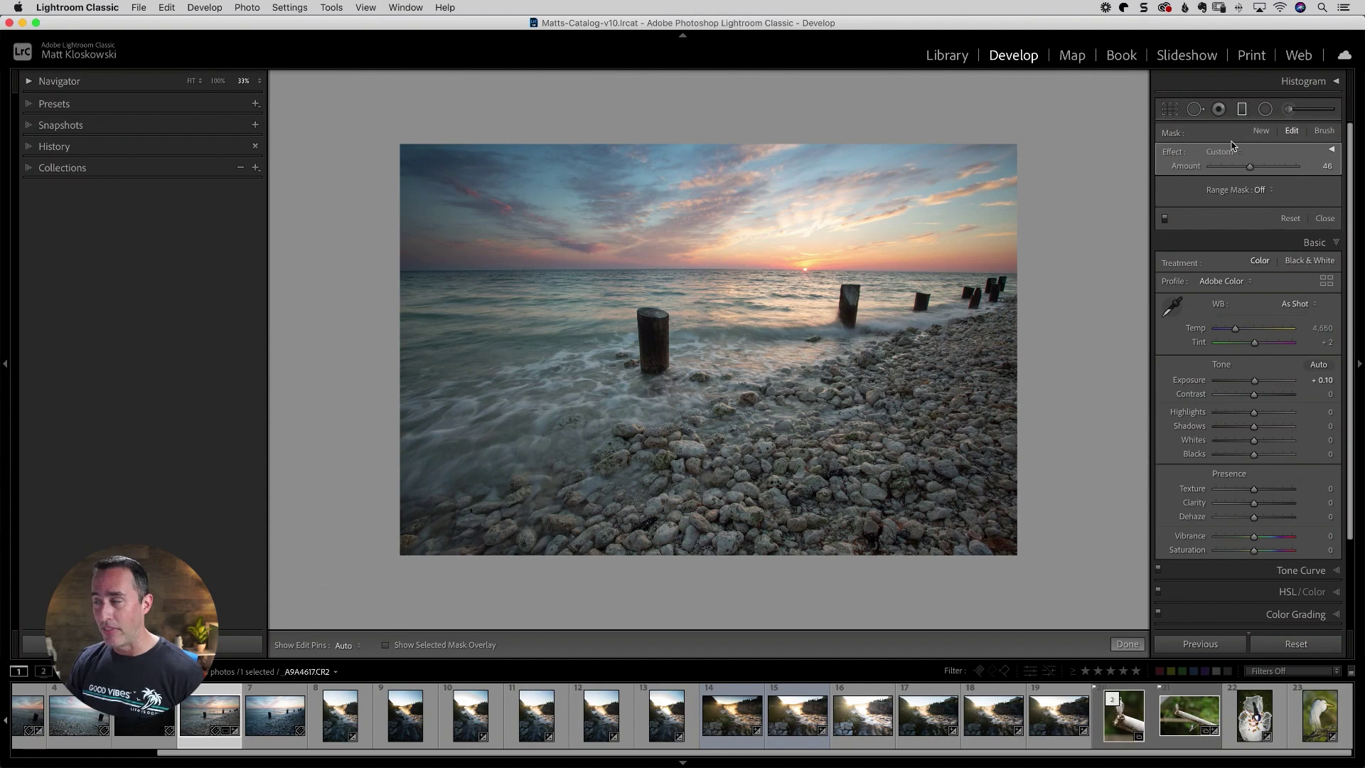
left_click(1331, 152)
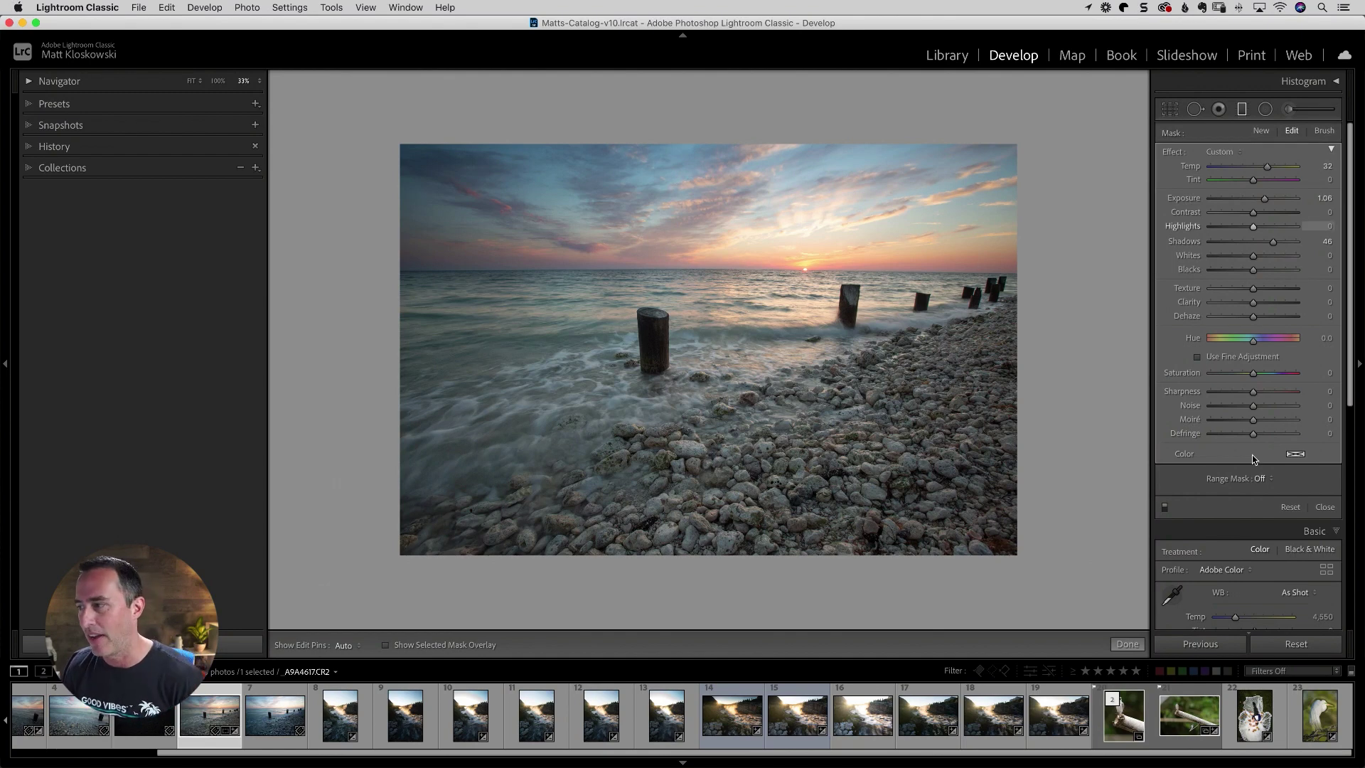
left_click(1326, 507)
key("d")
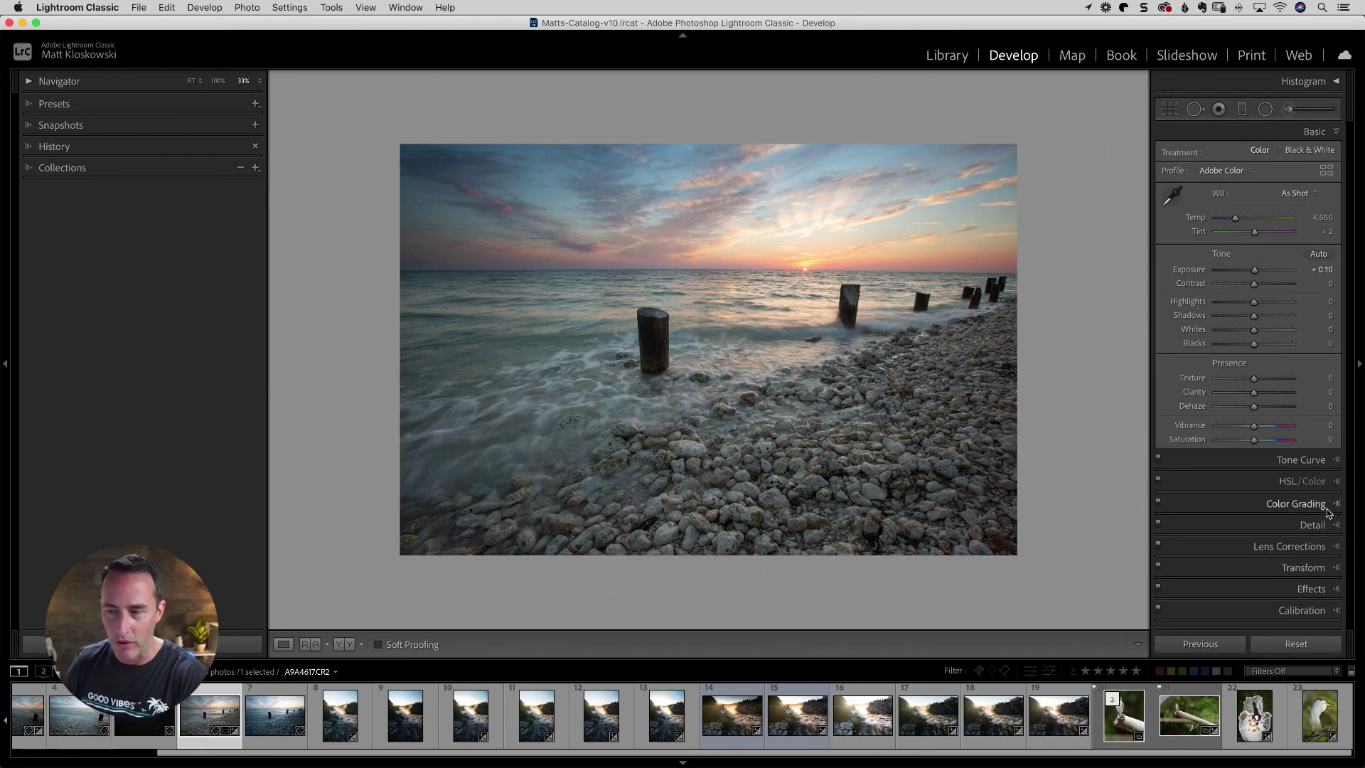
Step: Reset the egret photo's edits and load lightroom-overlay.png over it as the loupe layout image
left_click(1318, 717)
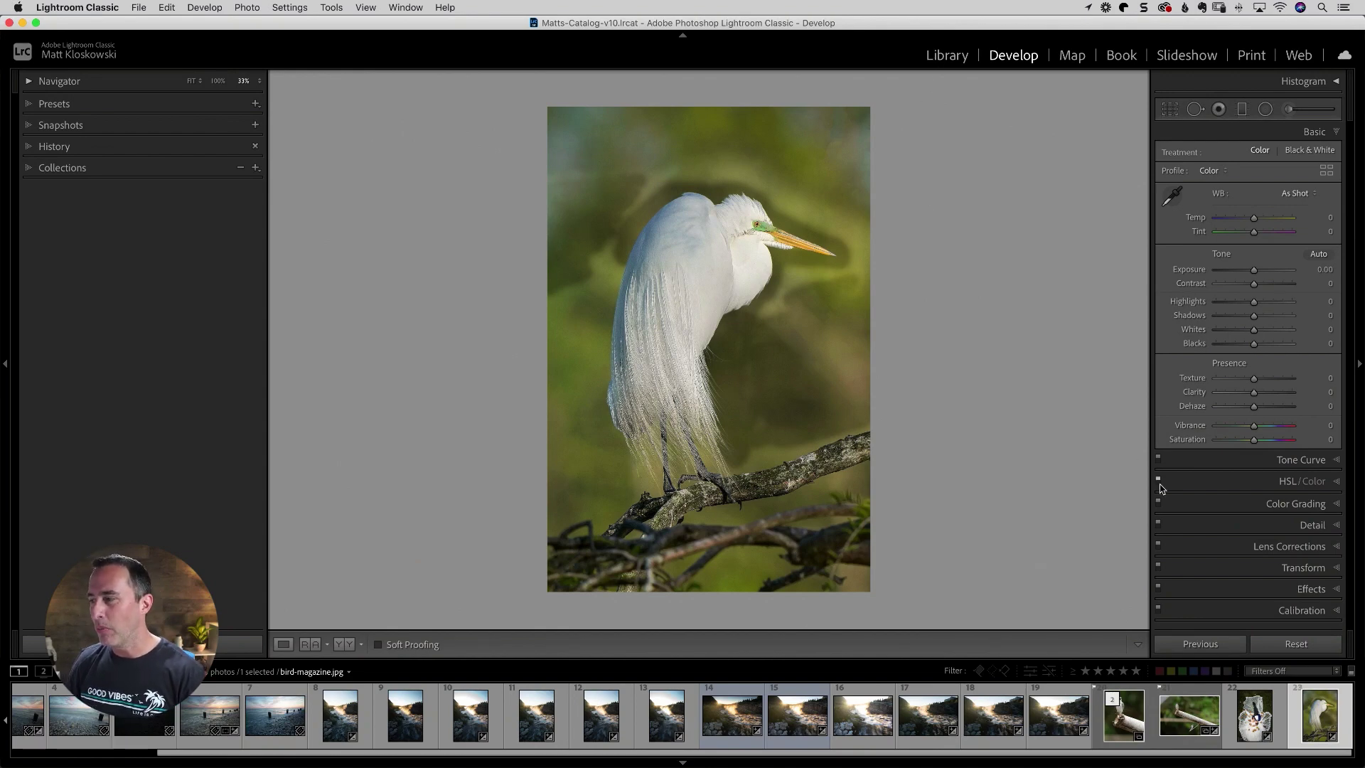
left_click(1255, 644)
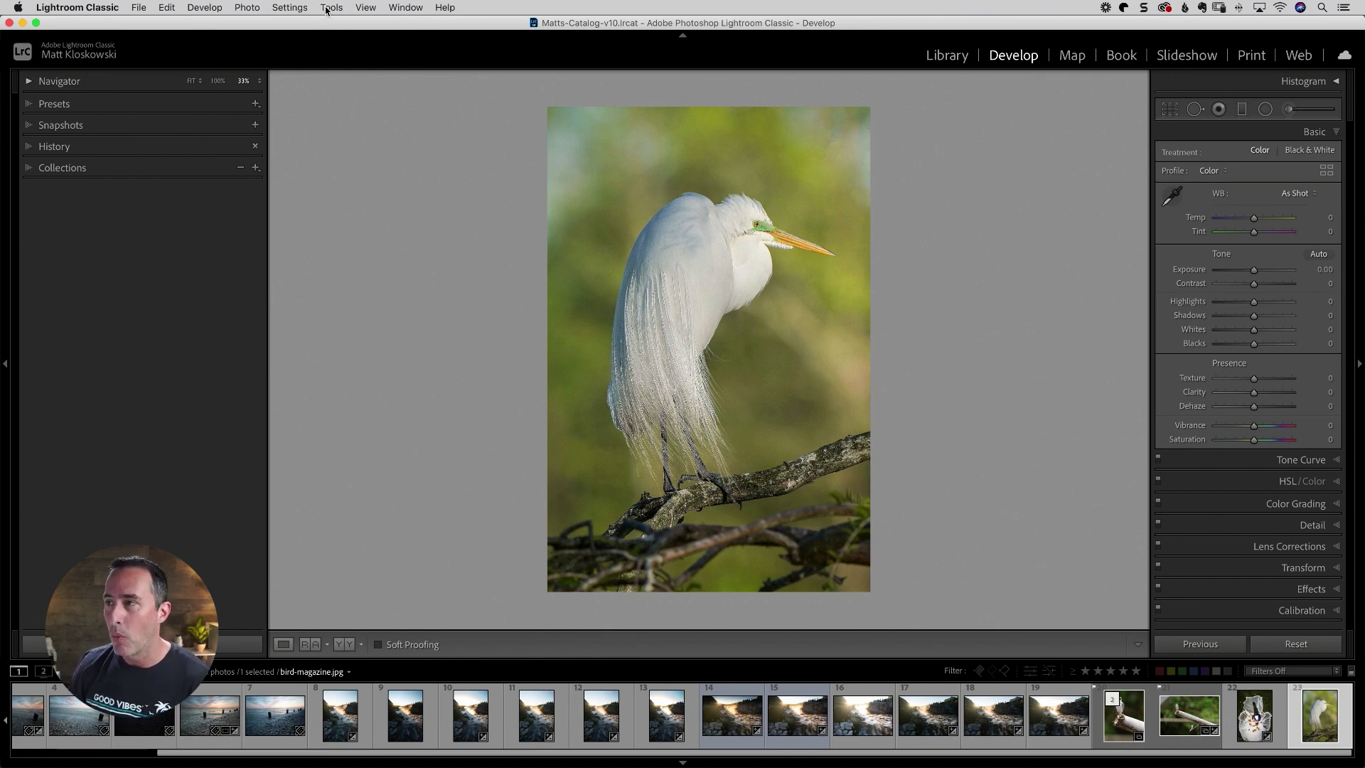
left_click(371, 10)
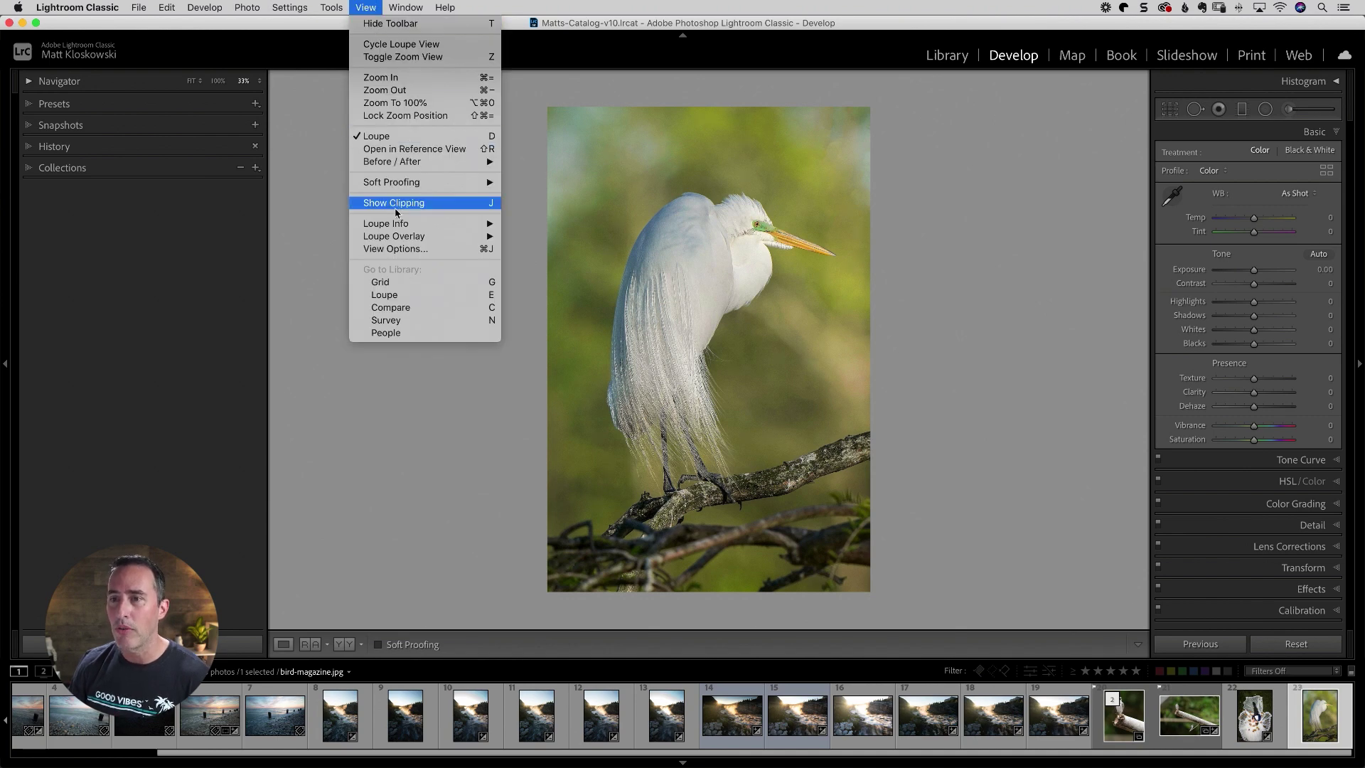
mouse_move(398, 239)
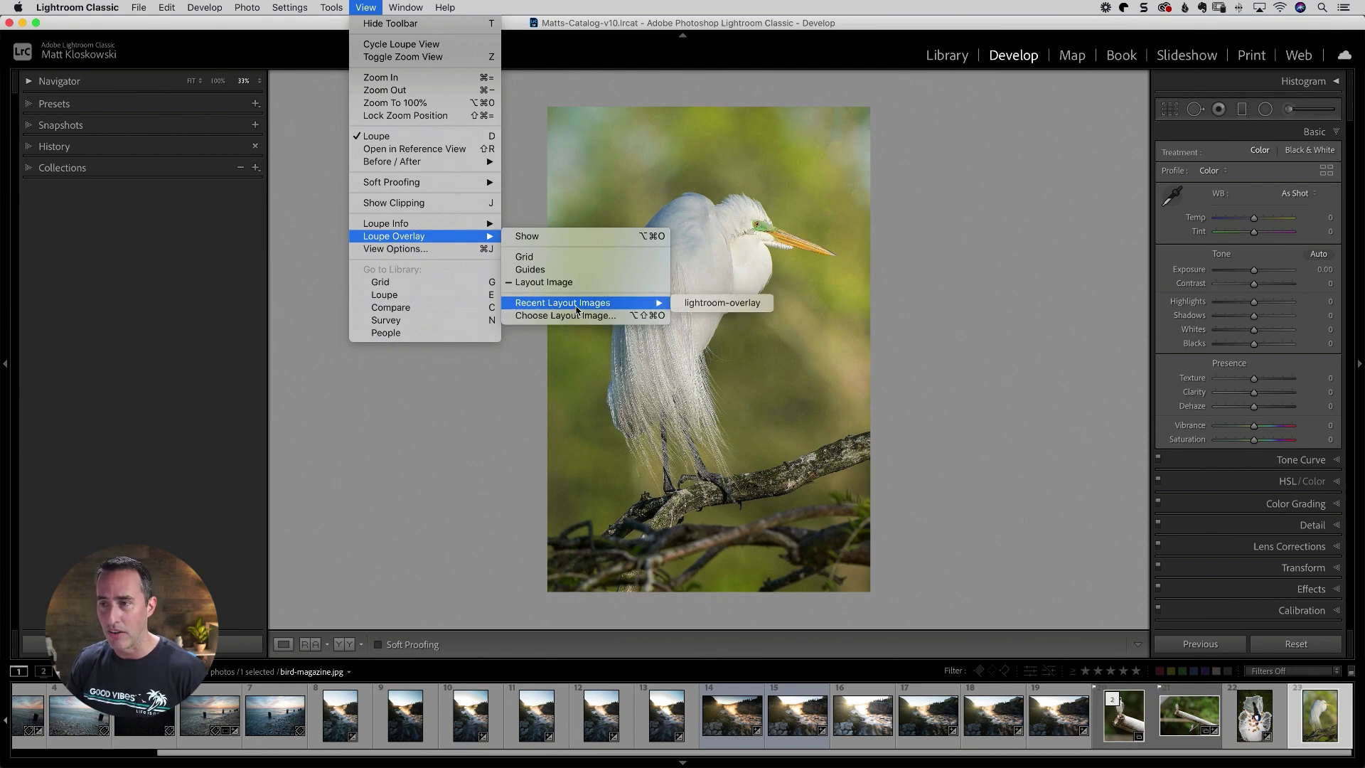
left_click(574, 316)
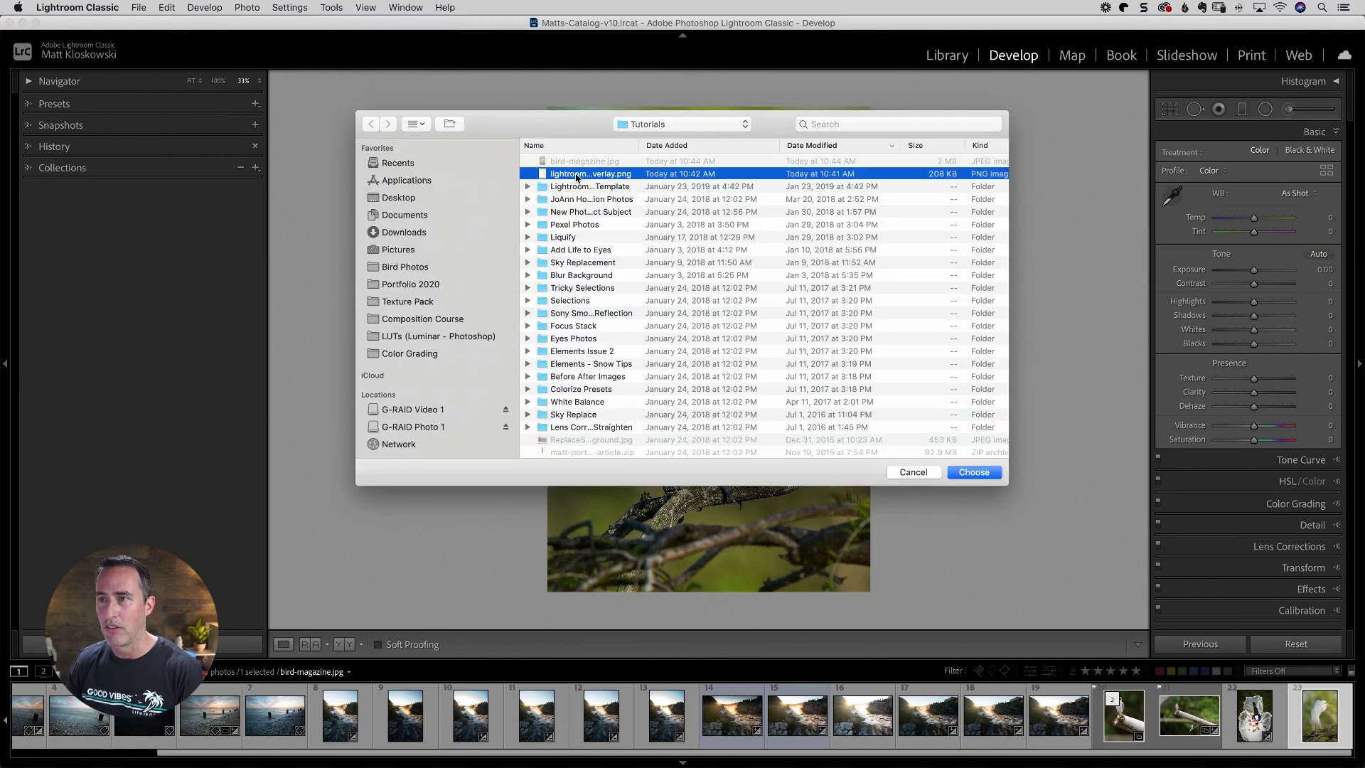
double_click(574, 176)
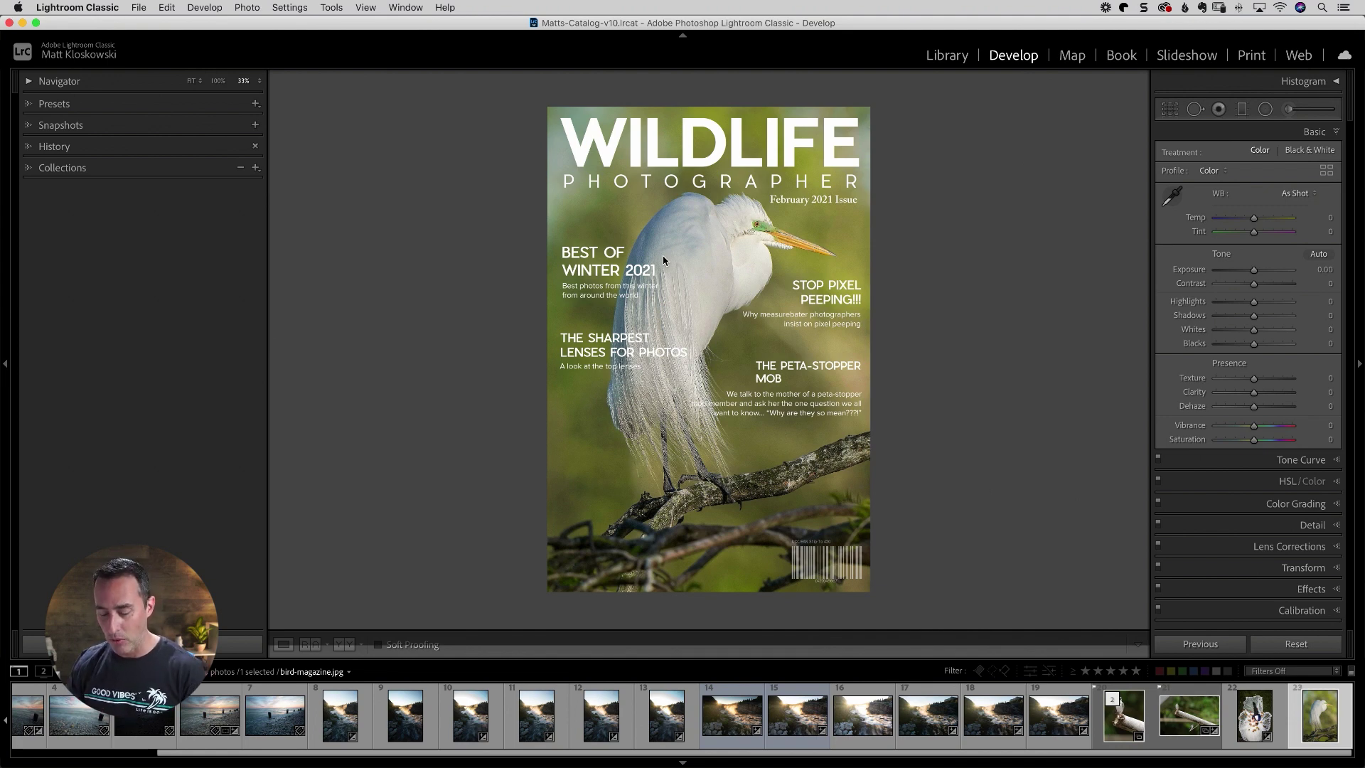
key("super")
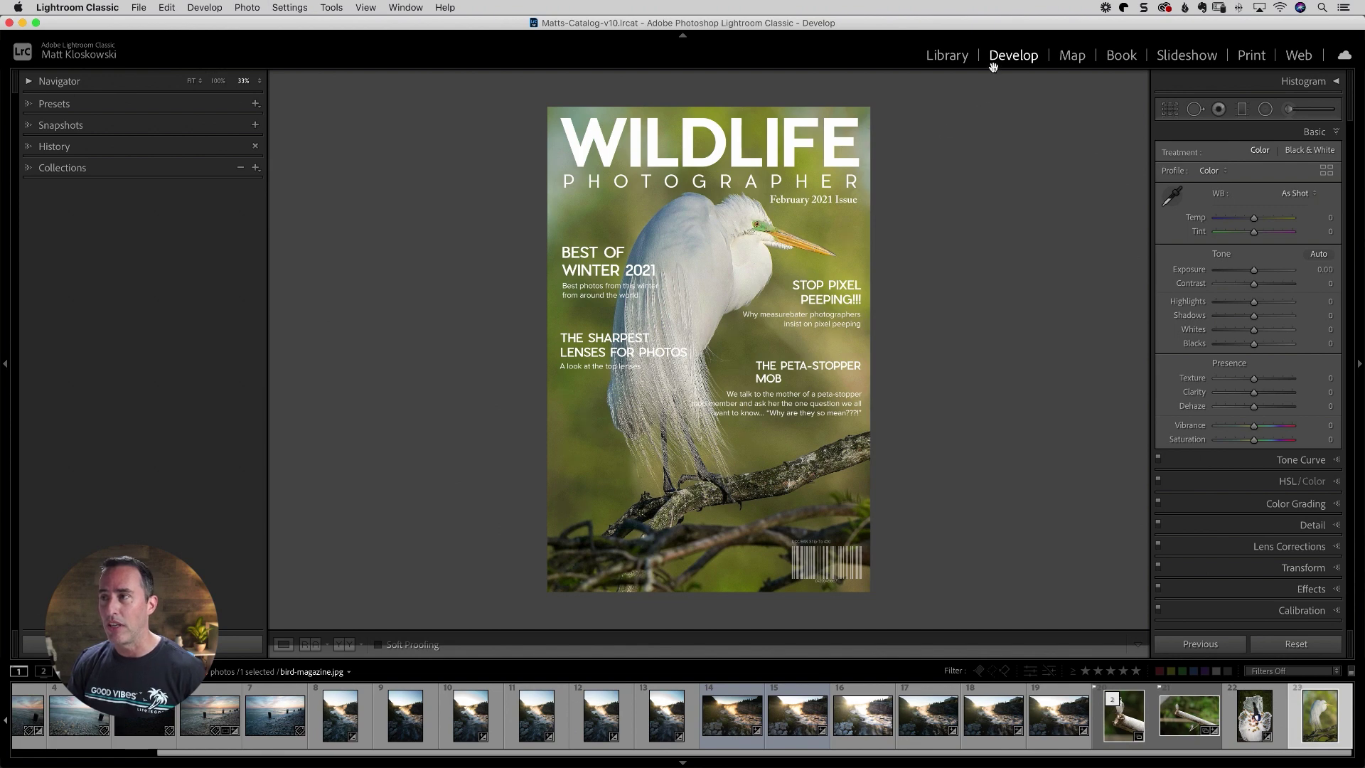
Step: Set the egret photo's Exposure to -0.50 and Whites to +52, and hide the magazine cover overlay
left_click_drag(1254, 270, 1250, 270)
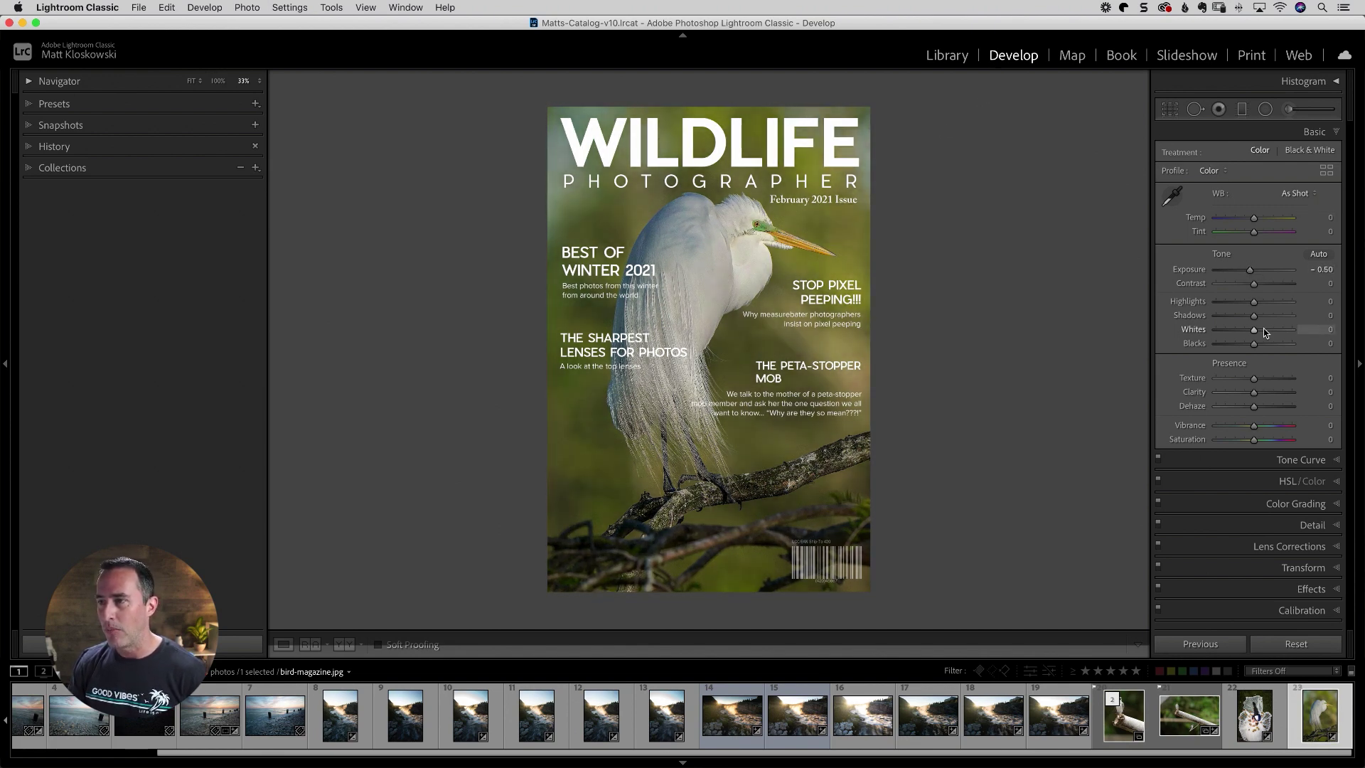
left_click_drag(1264, 329, 1273, 331)
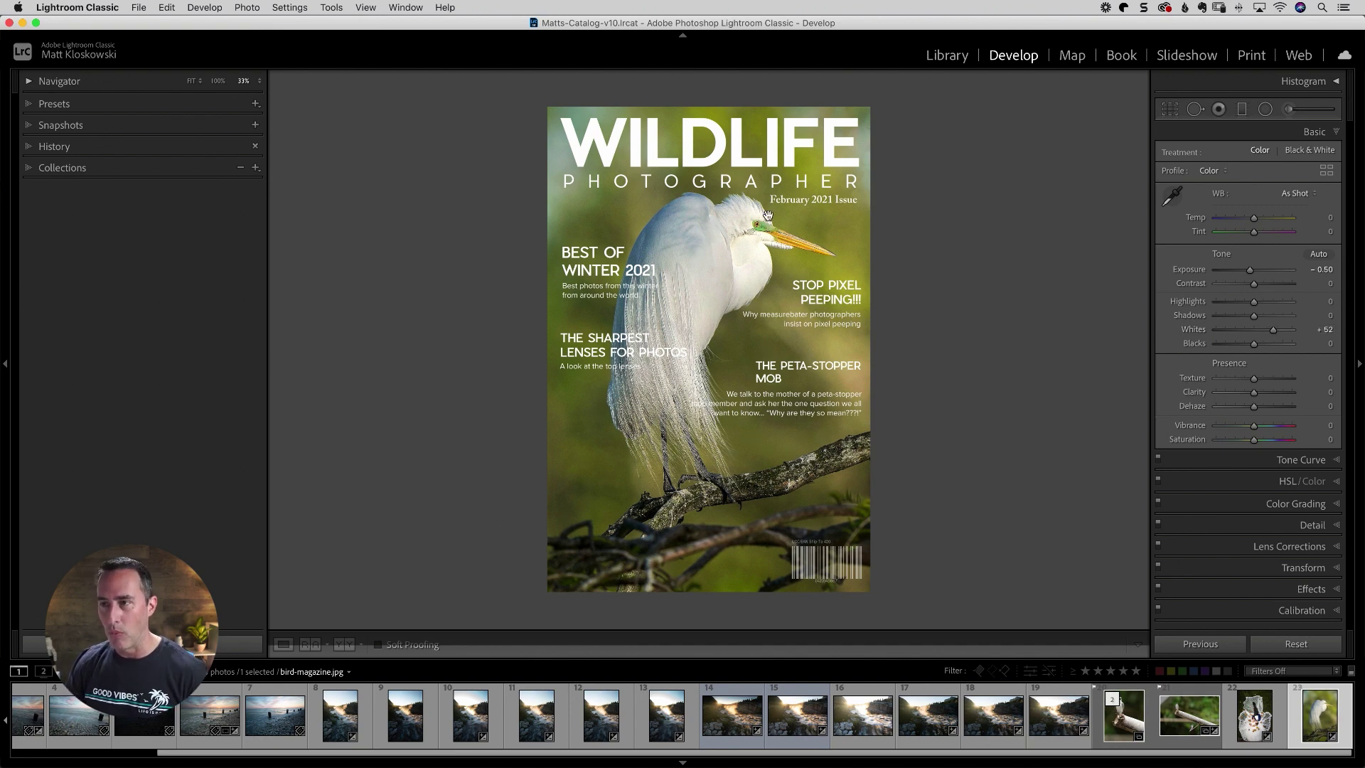
left_click(370, 7)
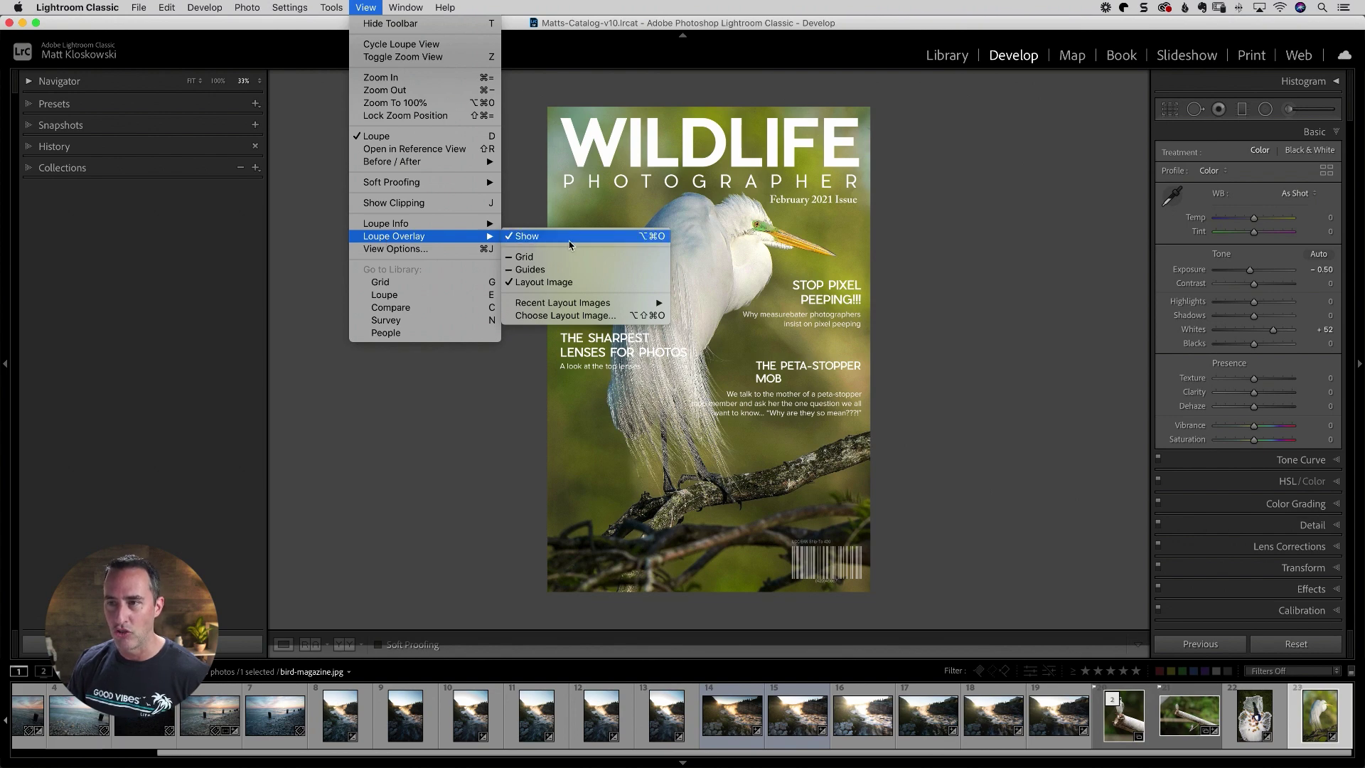
left_click(527, 236)
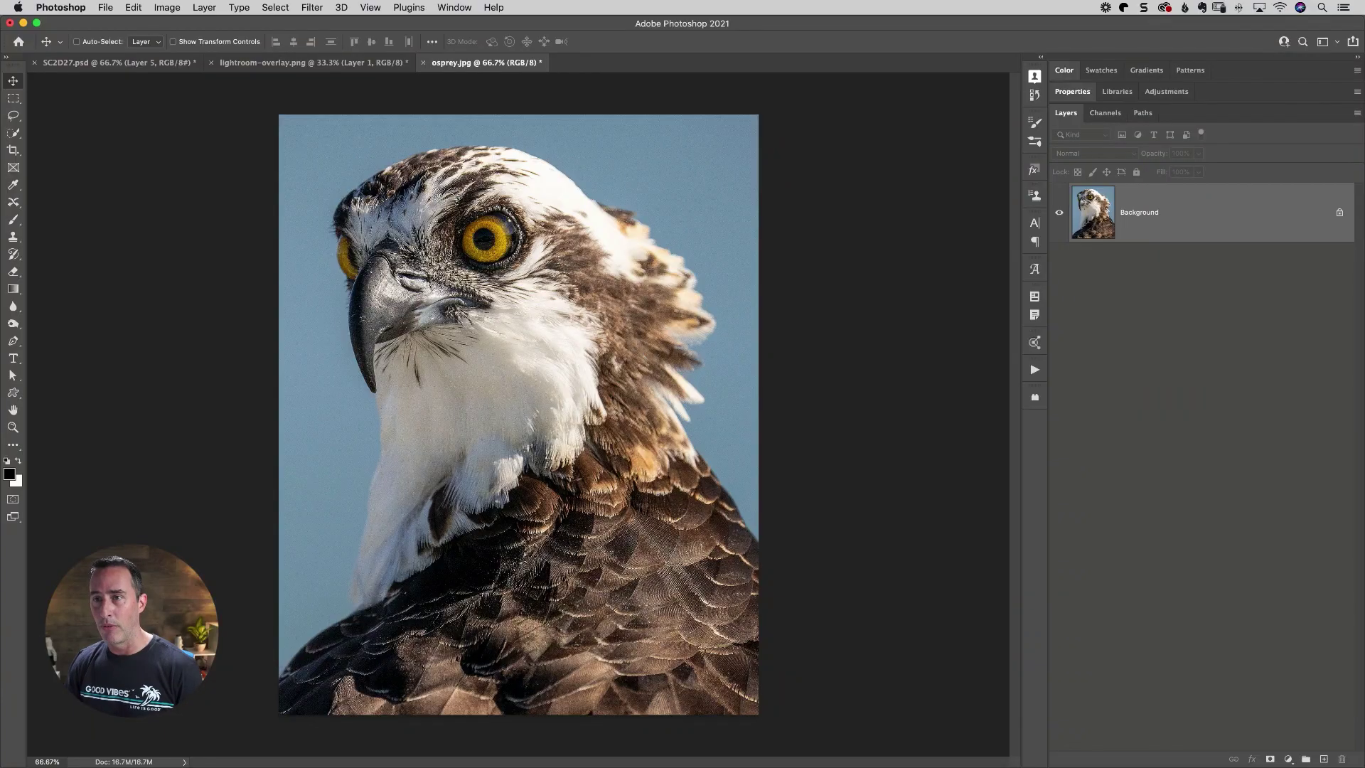
Step: Bring up the lightroom-overlay.png document, look through its text and image layers, and hide the black background layer, Layer 2
left_click(256, 63)
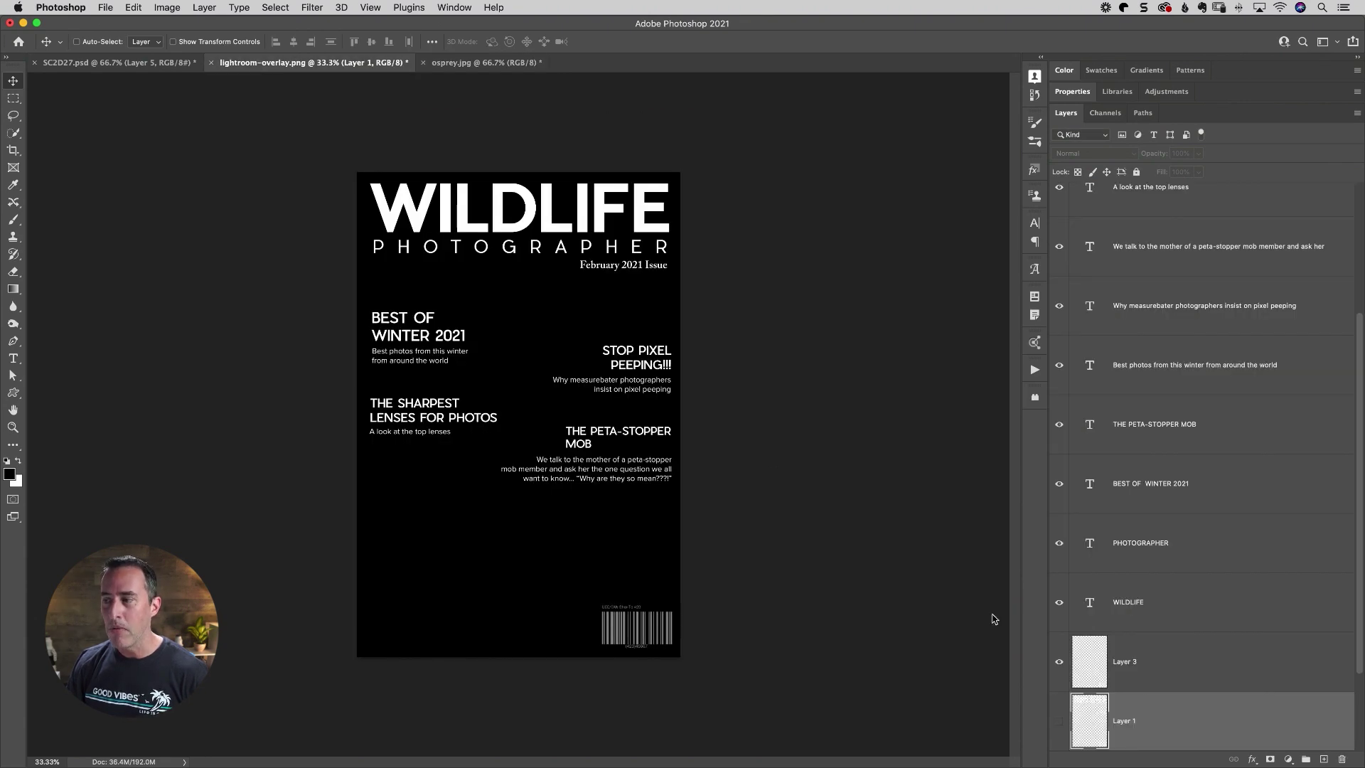
scroll(1114, 683, "down", 2)
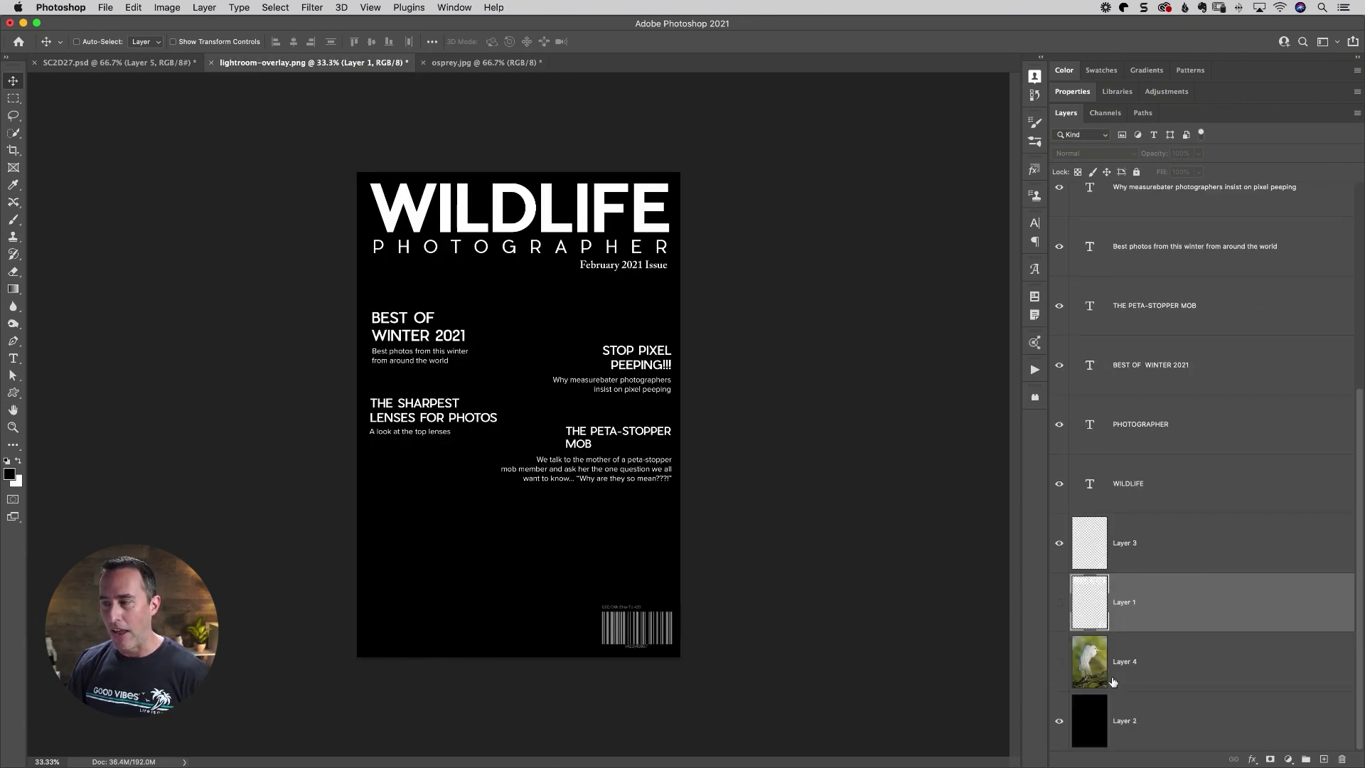
left_click(1094, 721)
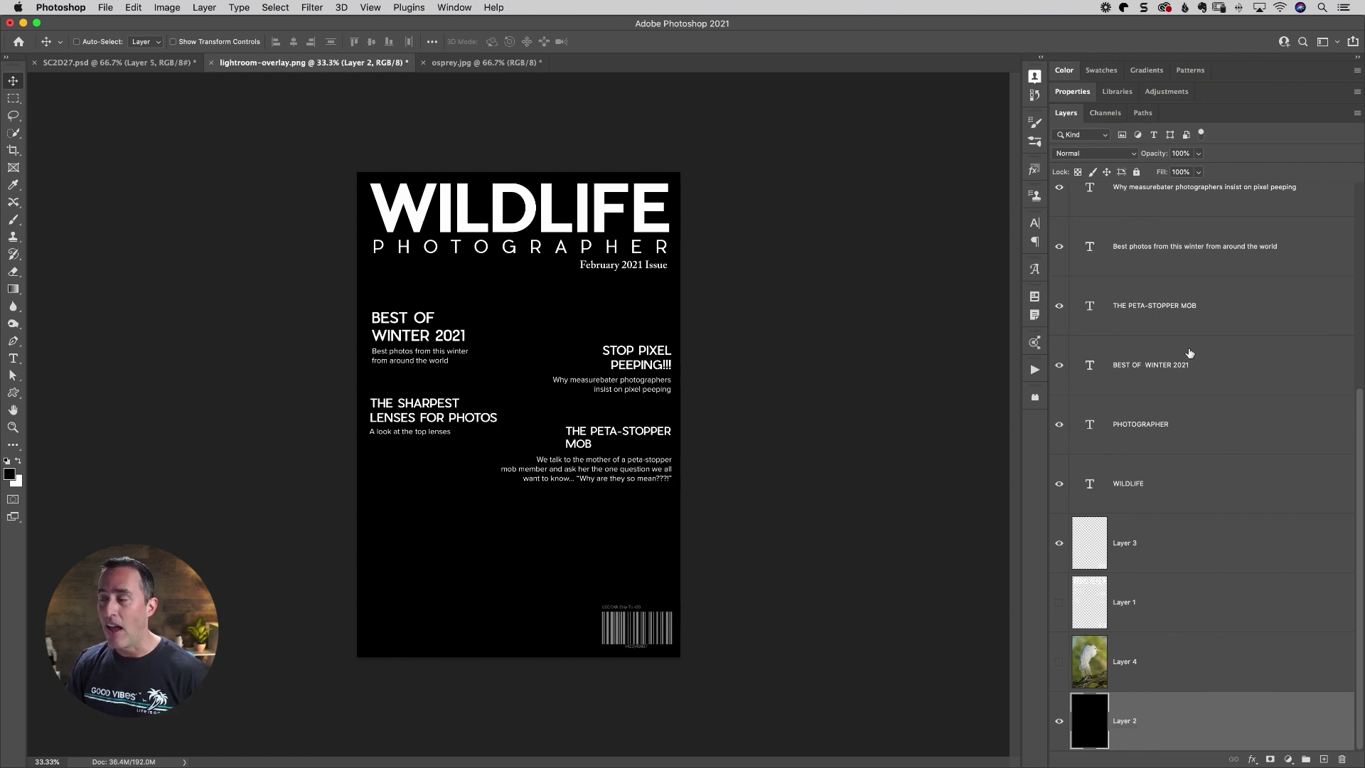
scroll(1144, 467, "up", 5)
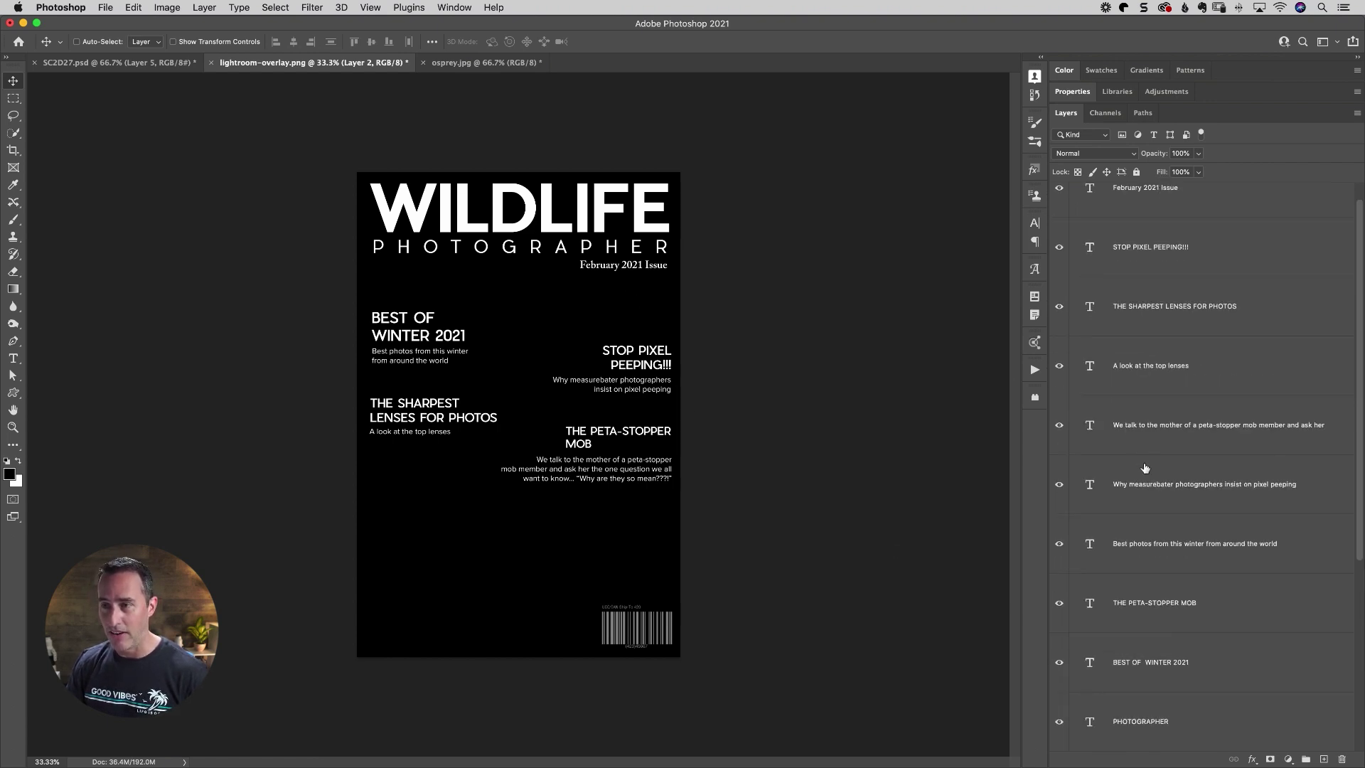
scroll(1144, 467, "down", 4)
key("super+h")
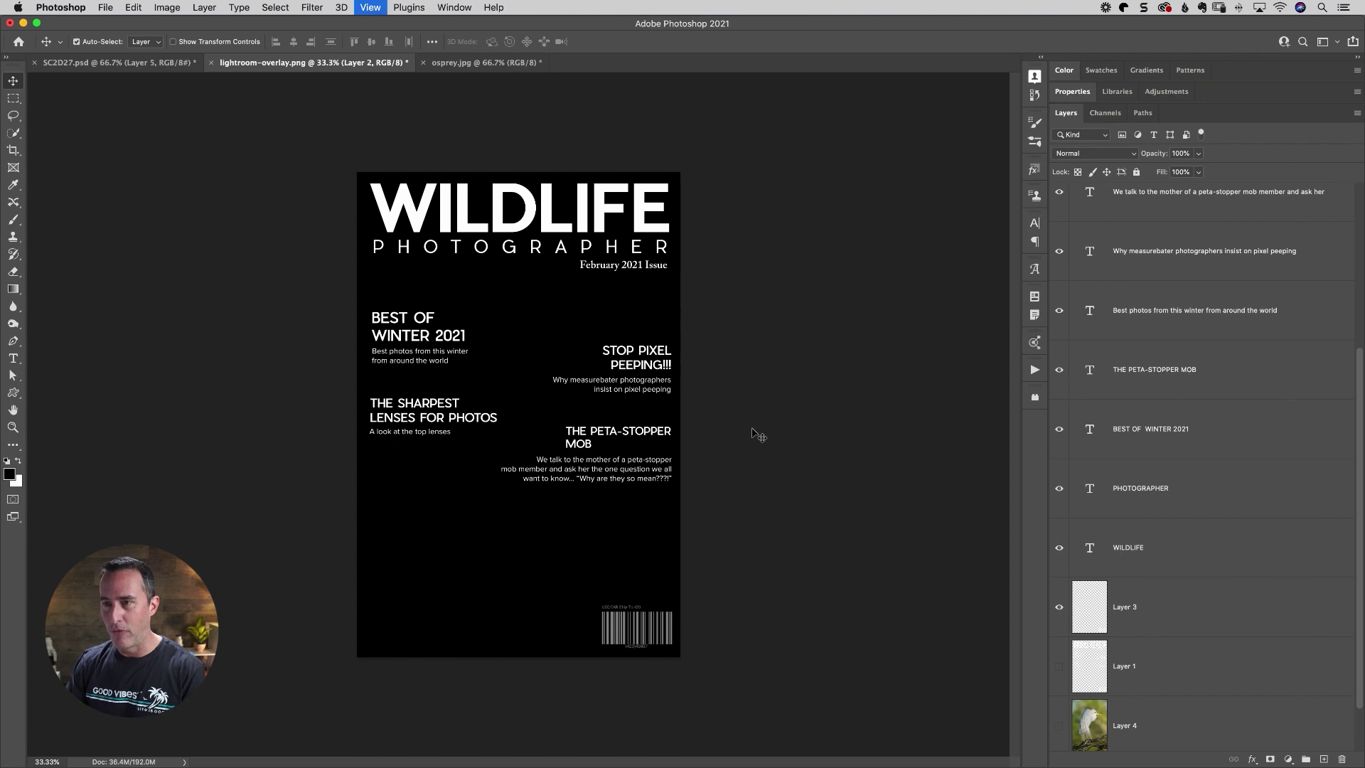
key("super+plus")
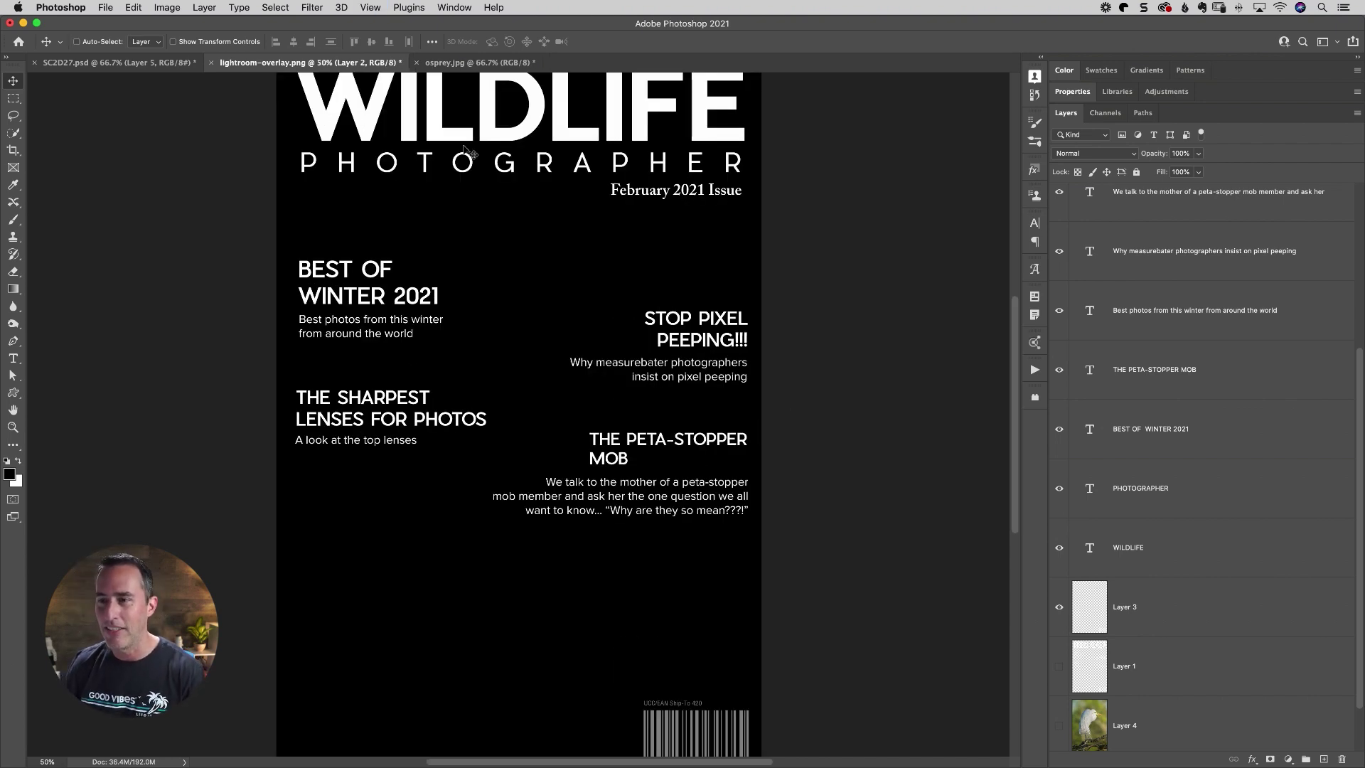
scroll(1123, 559, "down", 1)
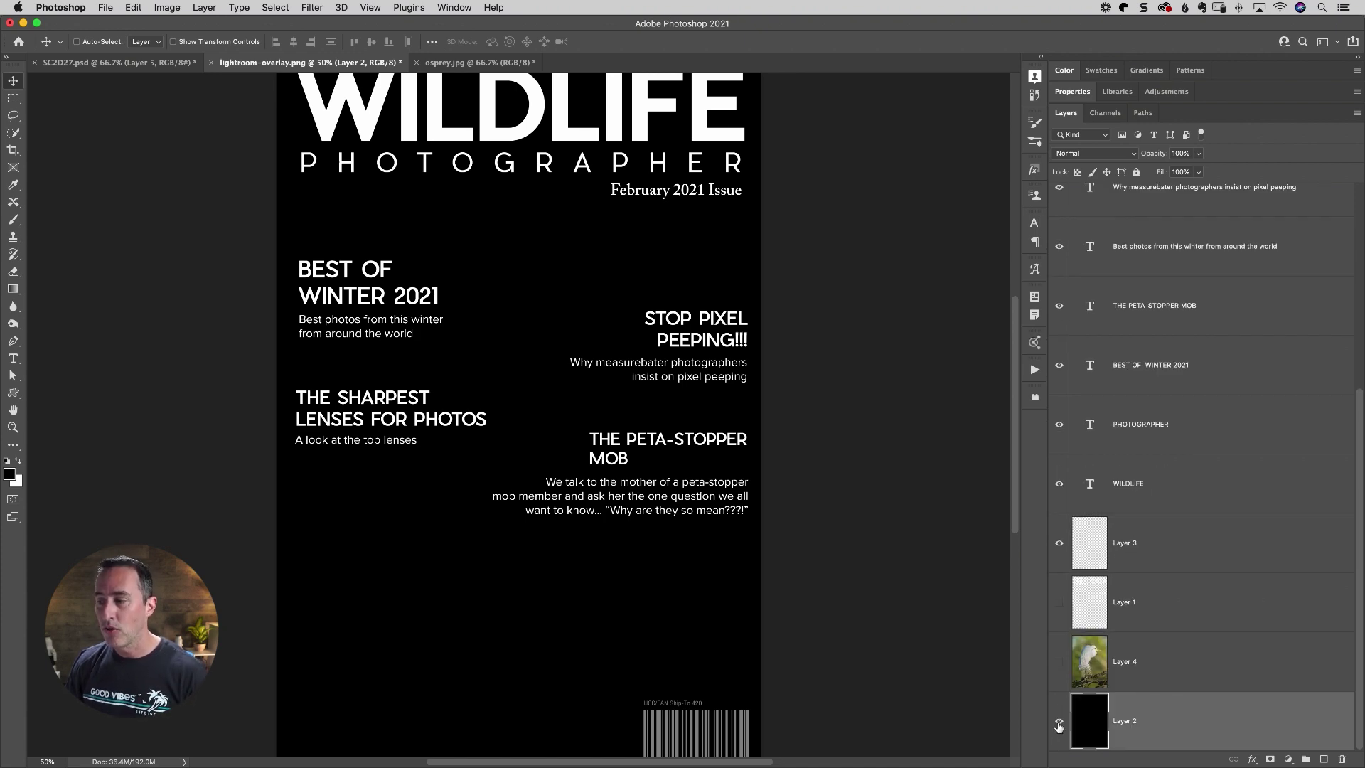
left_click(1059, 723)
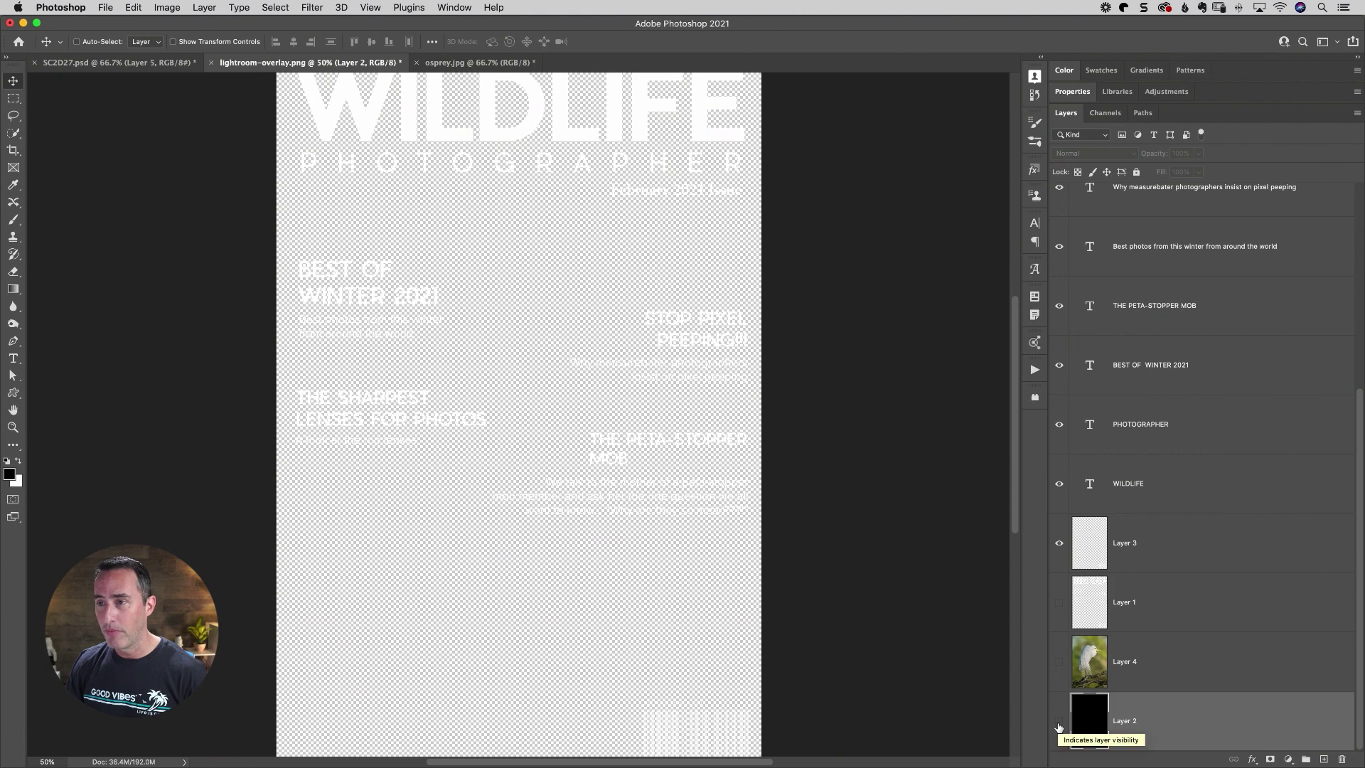
Step: Review the Export As settings for saving the cover overlay as a PNG with transparency, and close them without exporting
left_click(103, 8)
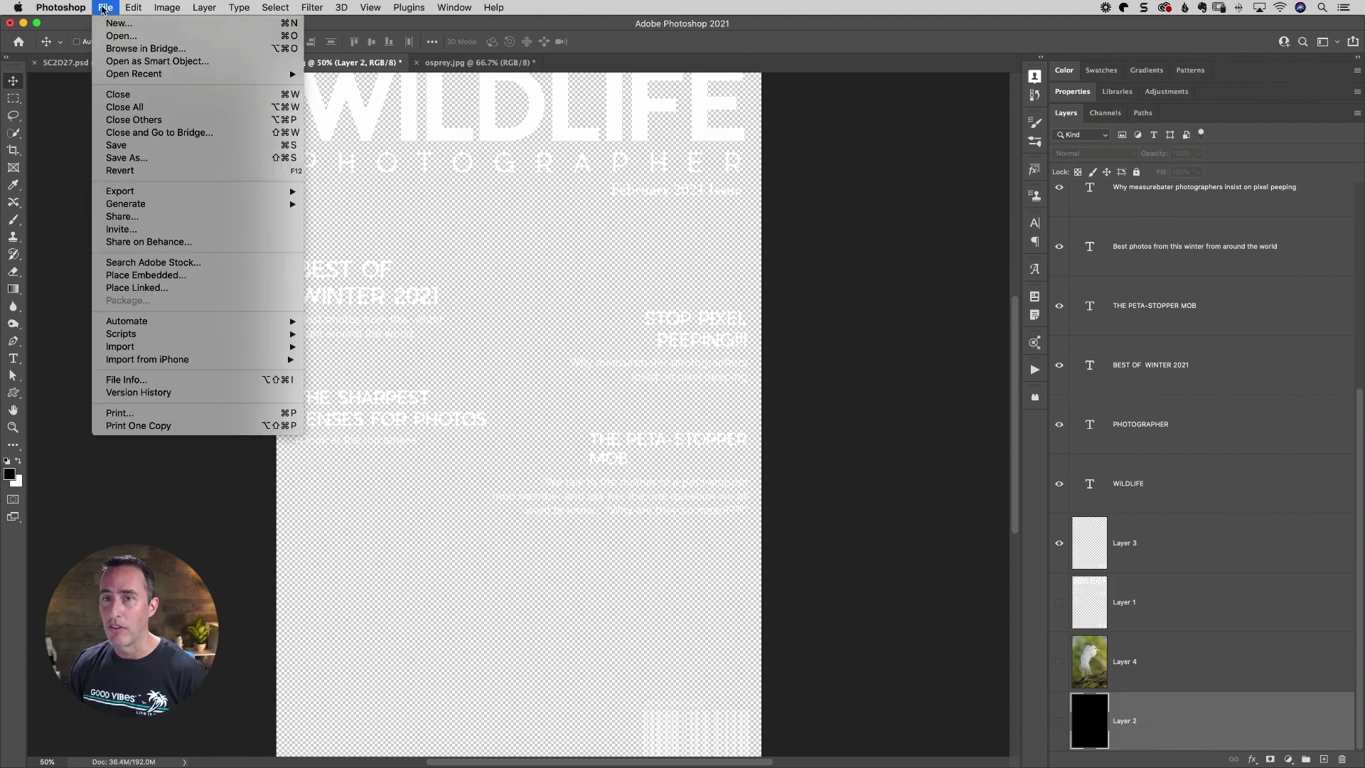
mouse_move(125, 198)
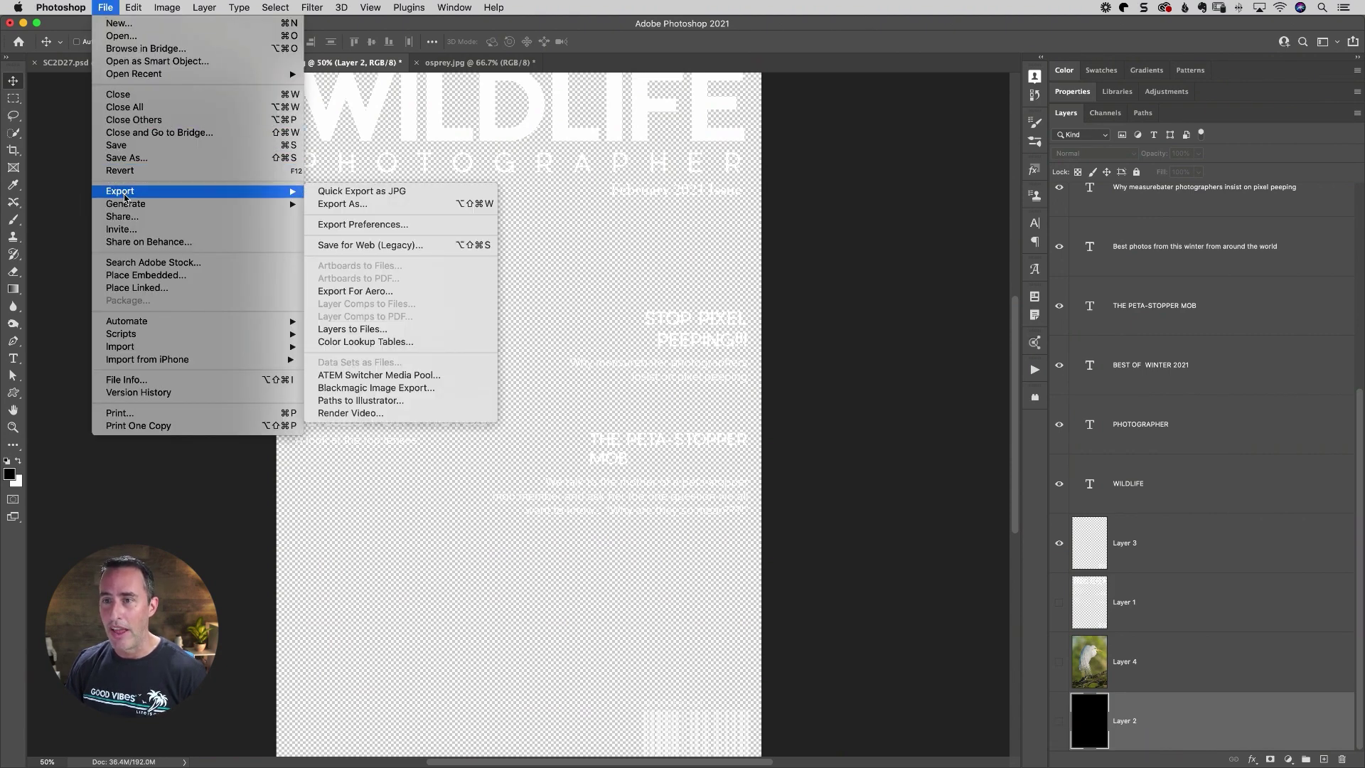
left_click(356, 206)
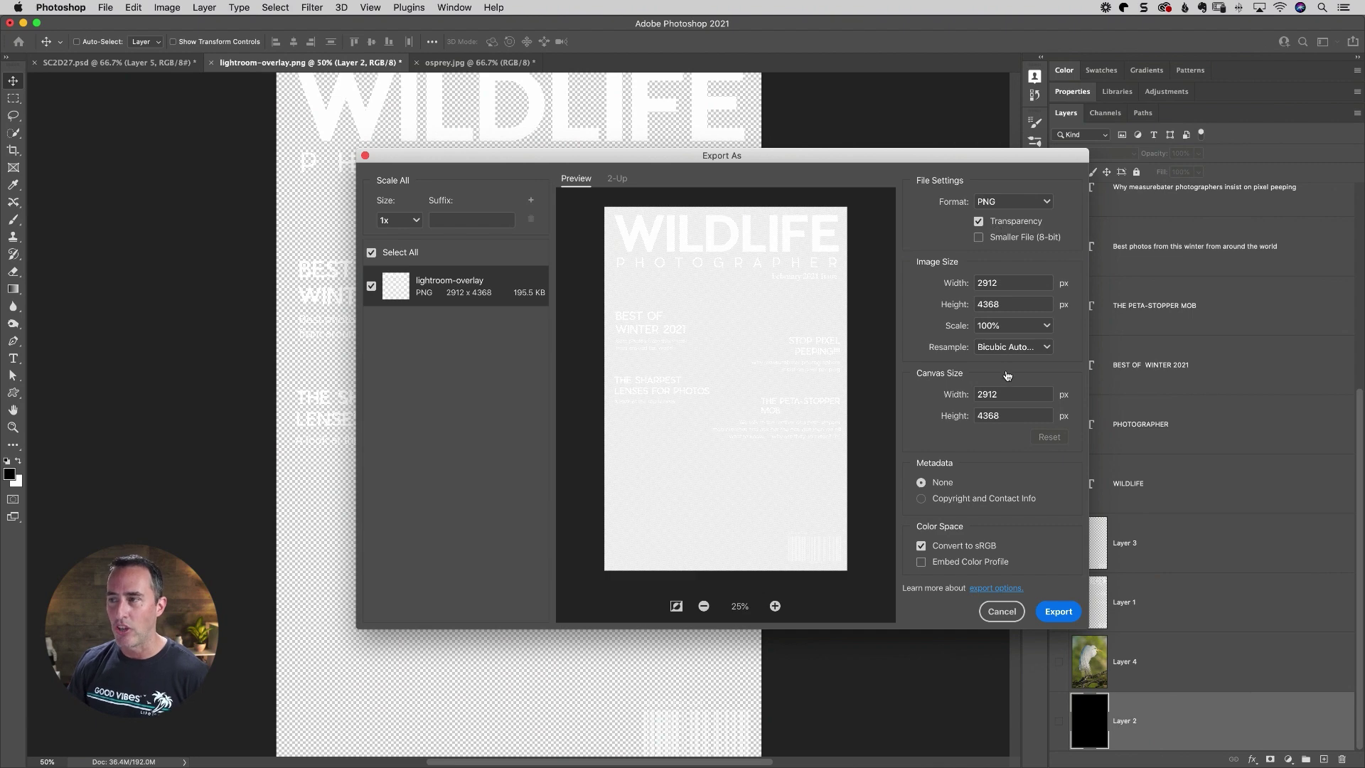
left_click(998, 613)
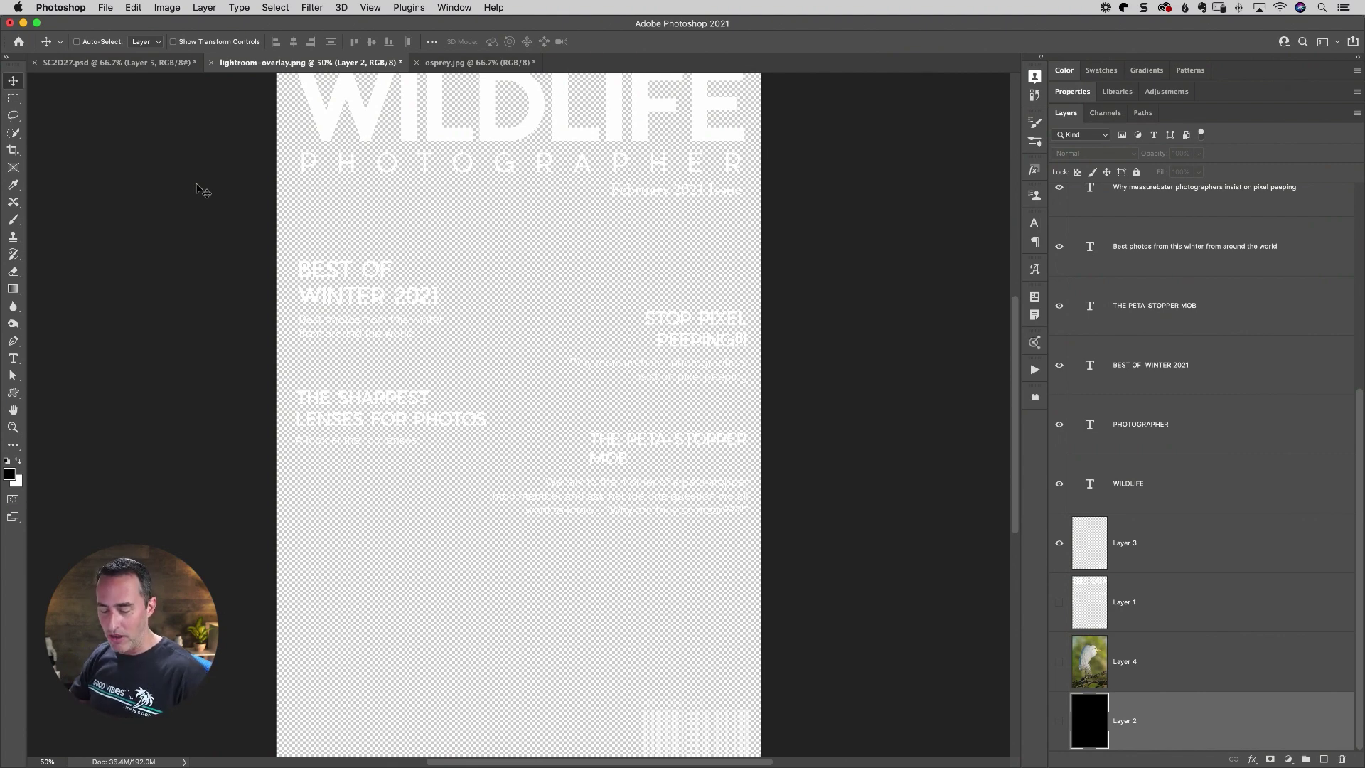
Step: Switch to Lightroom Classic and compare the differently exposed shots of the two beach sunset scenes, ending on the darkest single-post photo
key("super+Tab")
key("super+Tab")
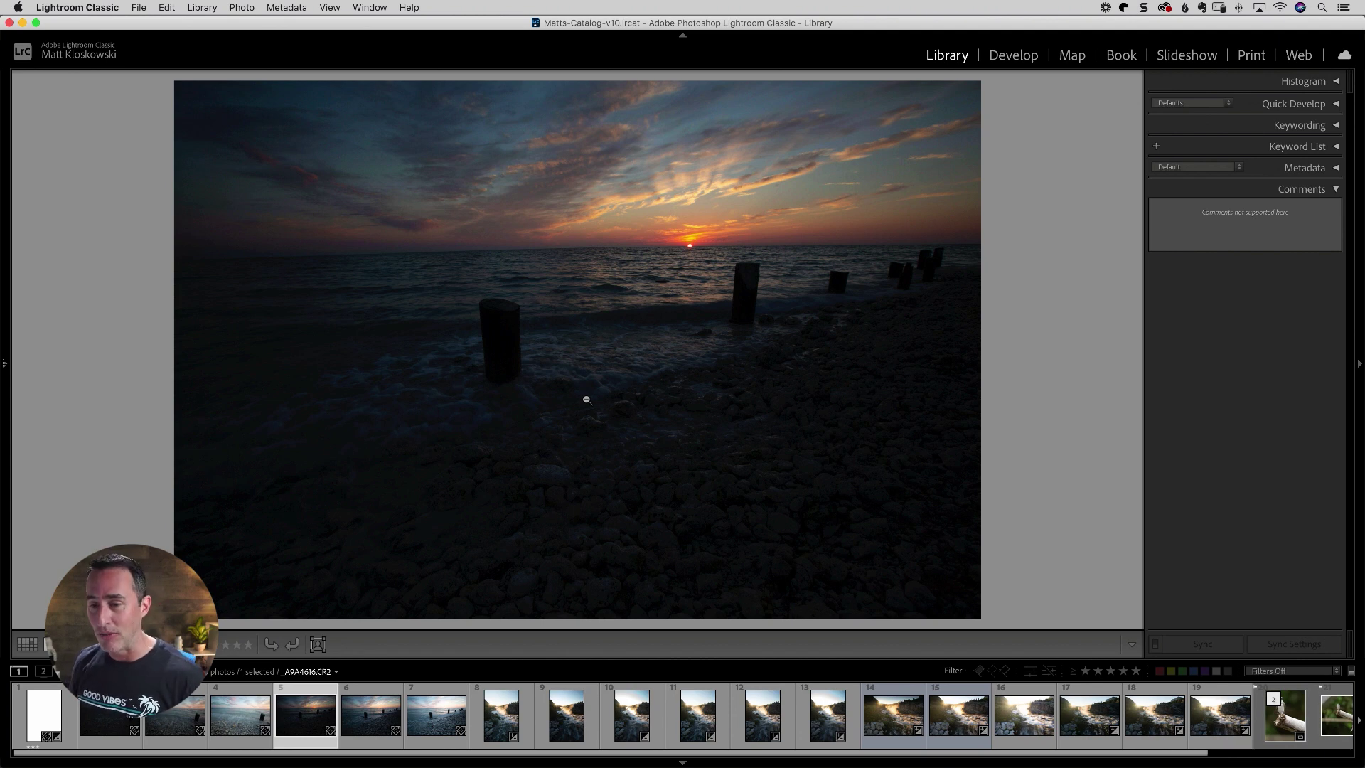
left_click(103, 724)
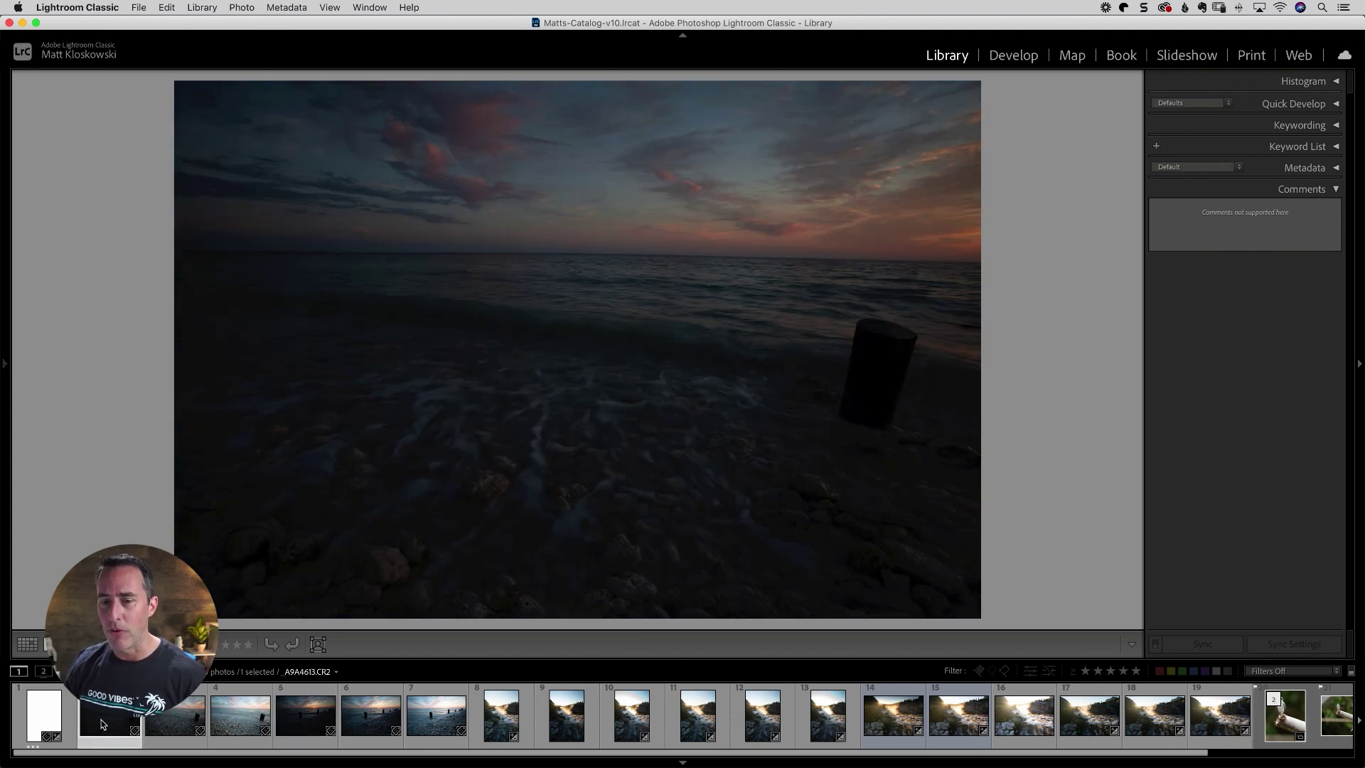
key("Right")
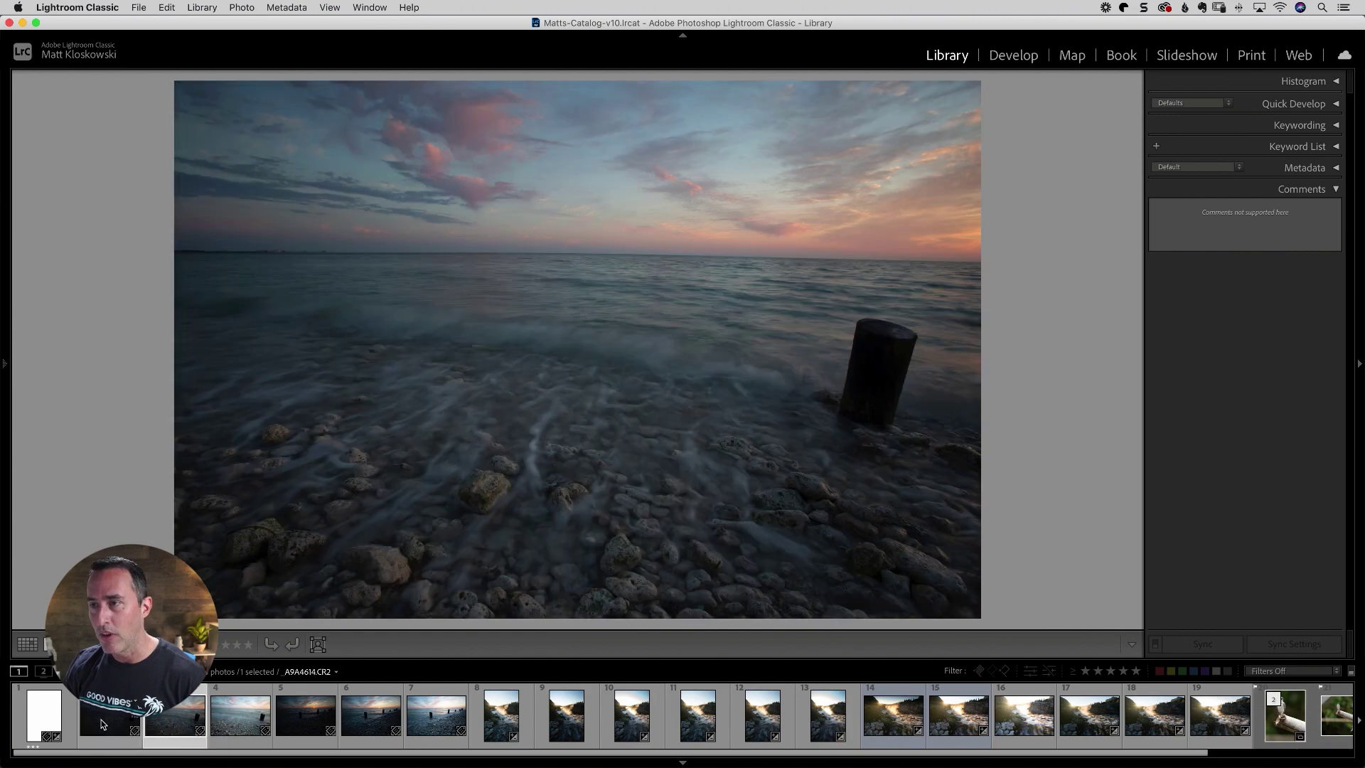
key("Left")
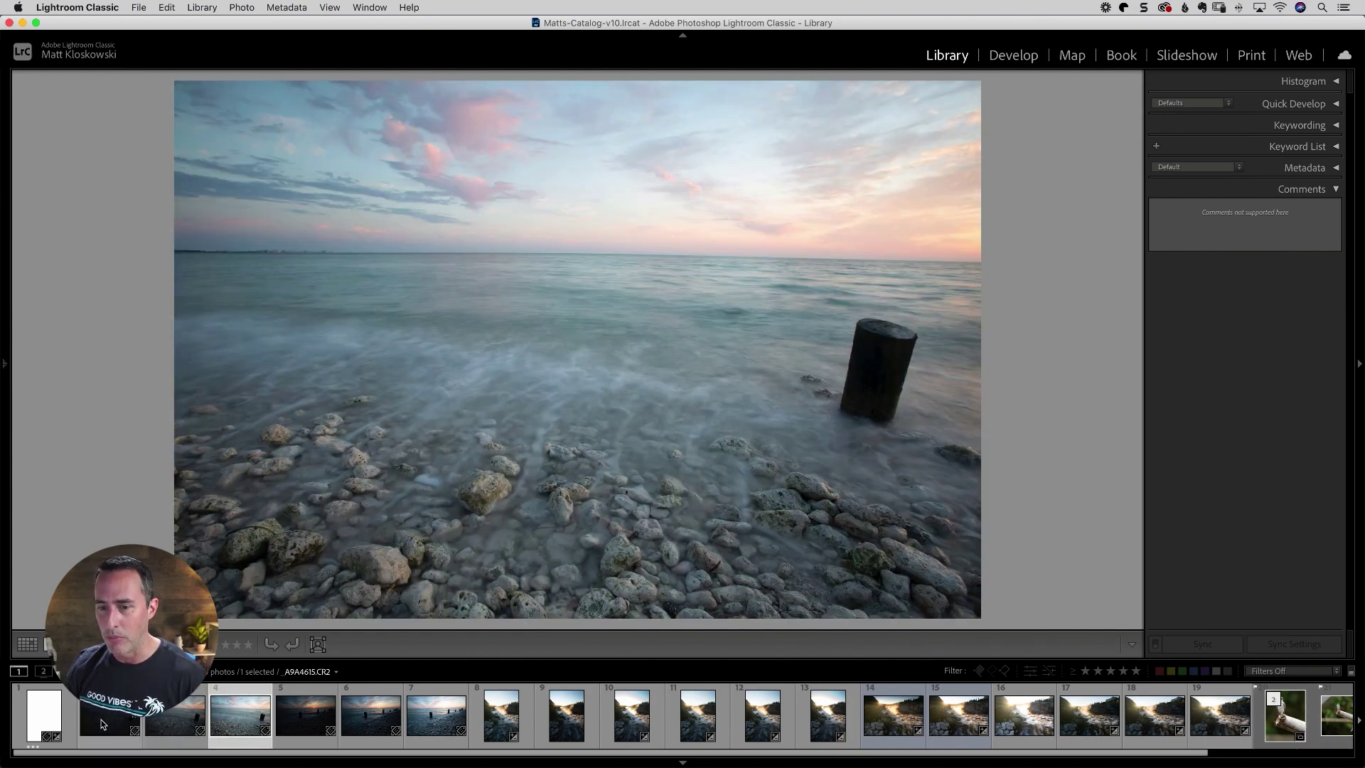
key("Right")
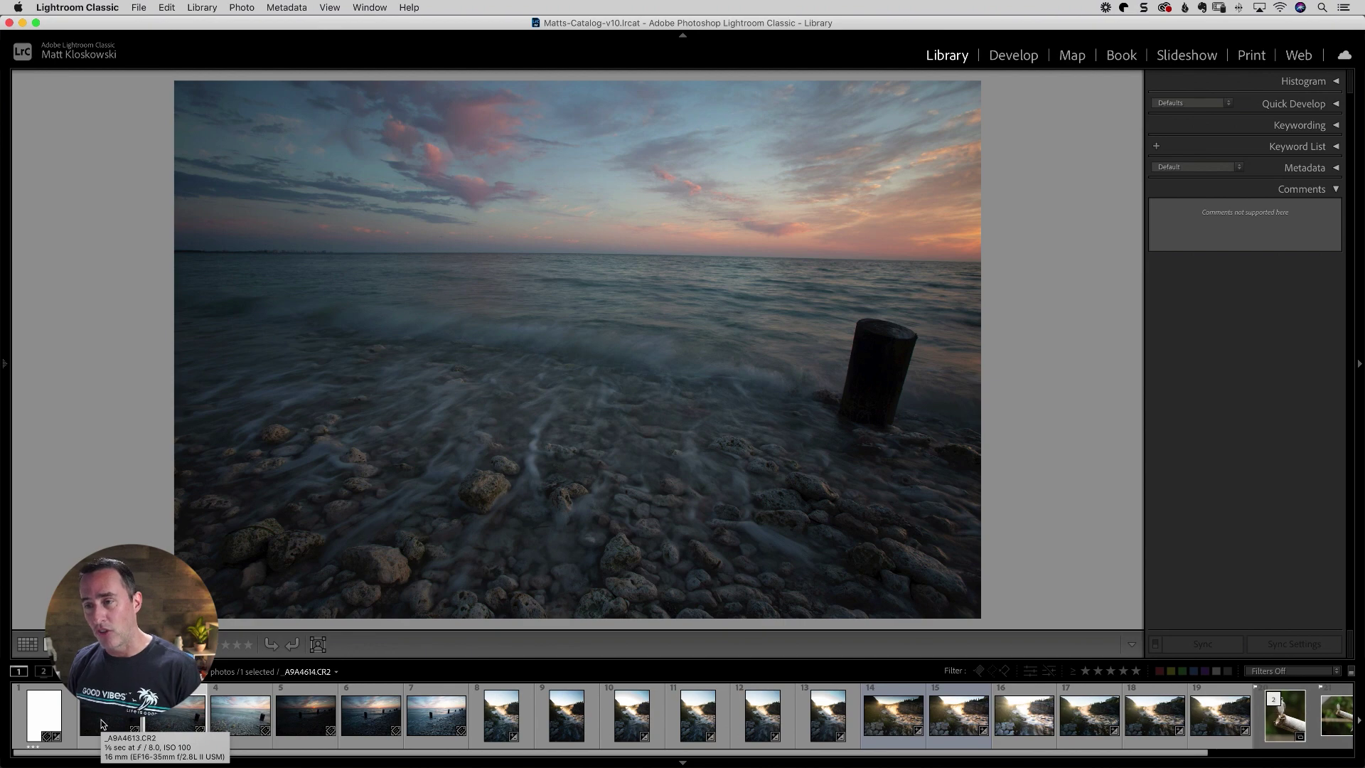
key("Right")
key("Right")
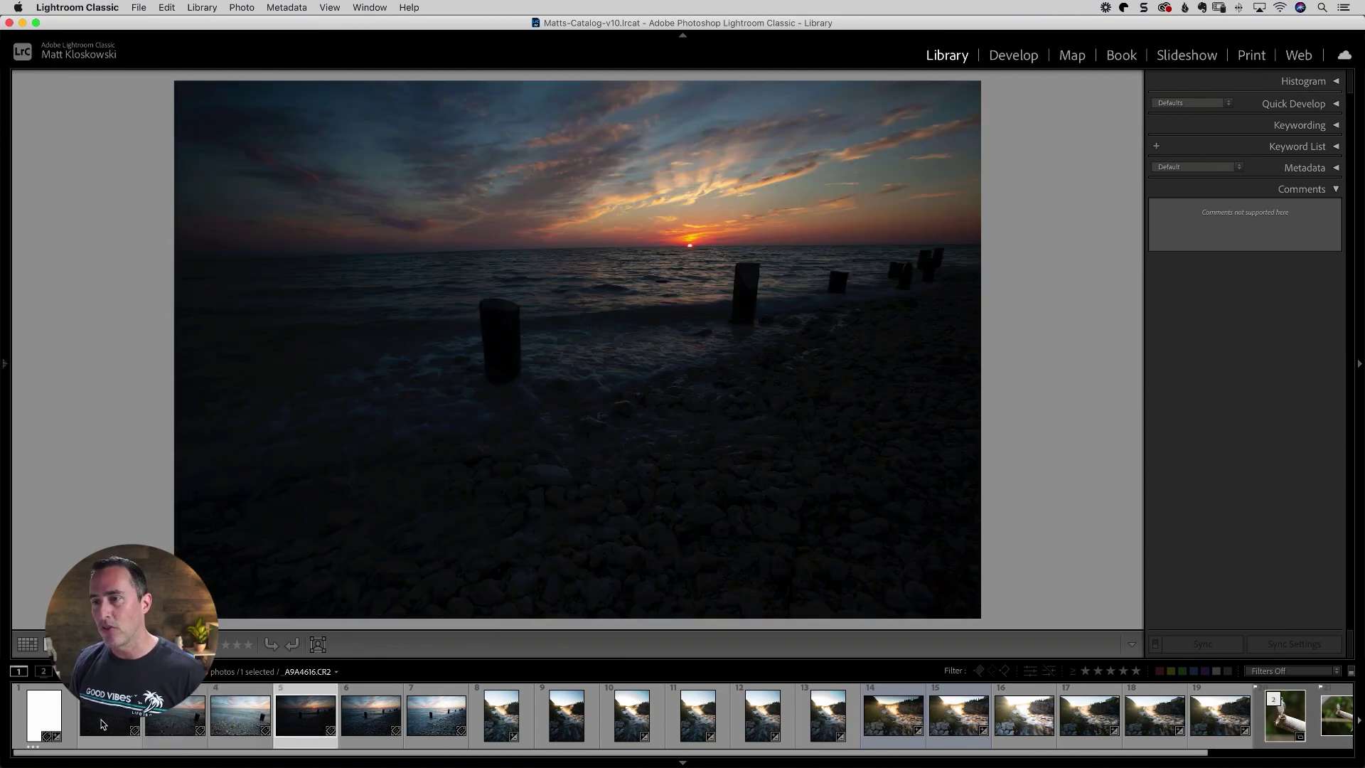
key("Right")
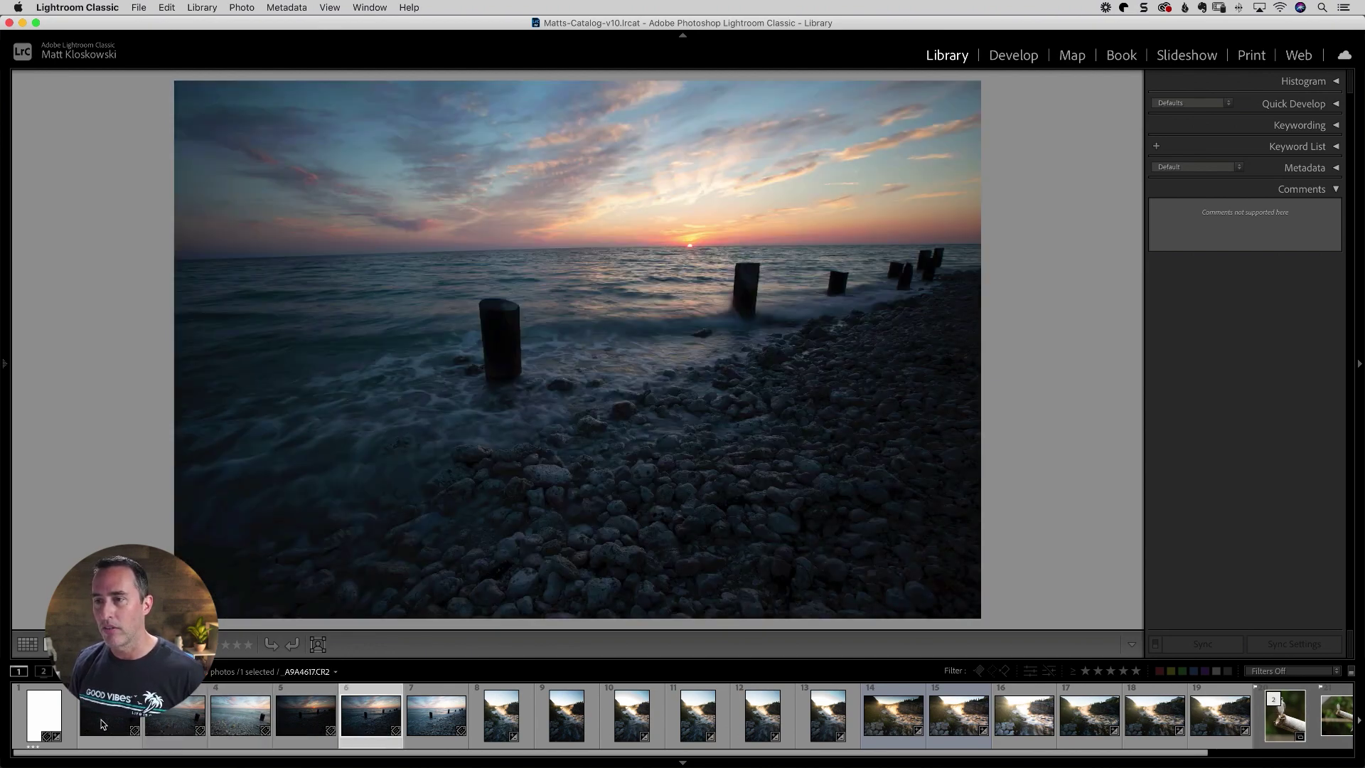
key("Right")
key("Left")
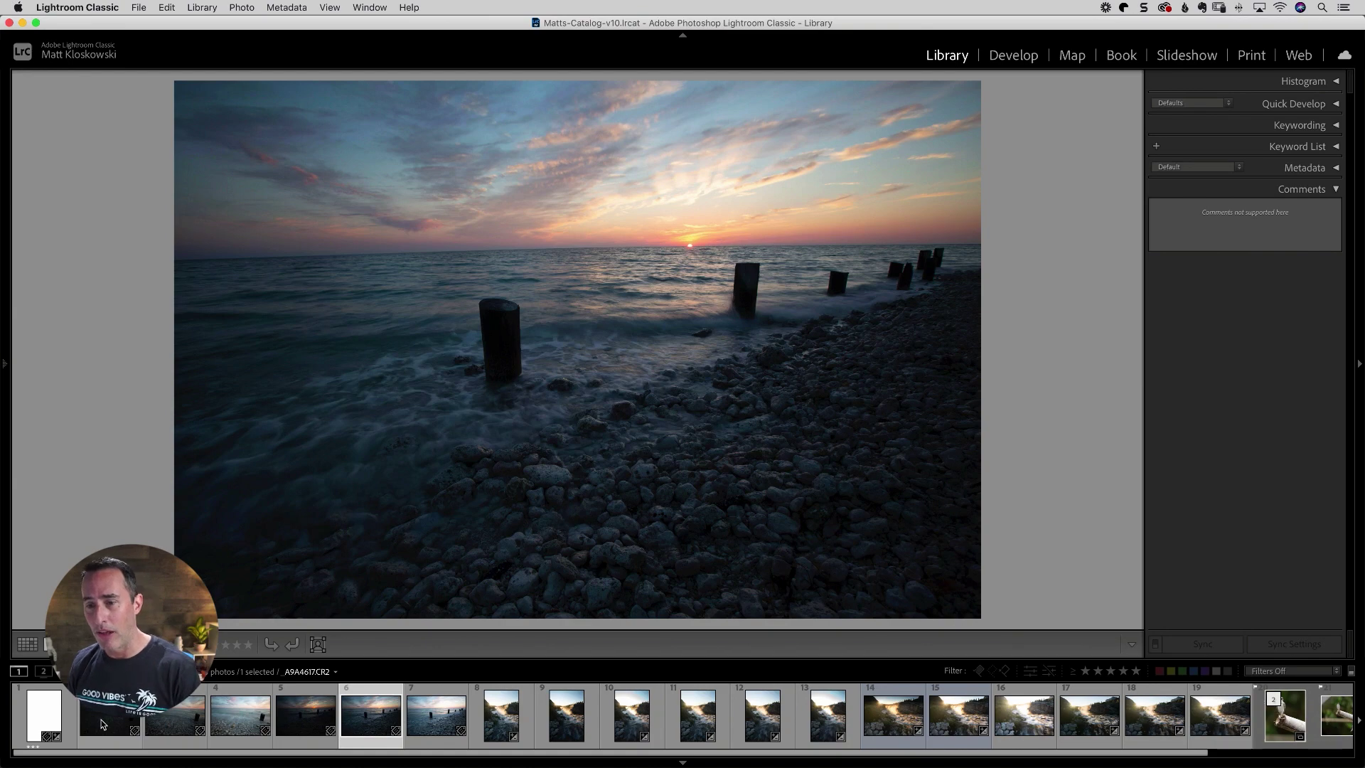
key("Left")
key("Left")
key("Left")
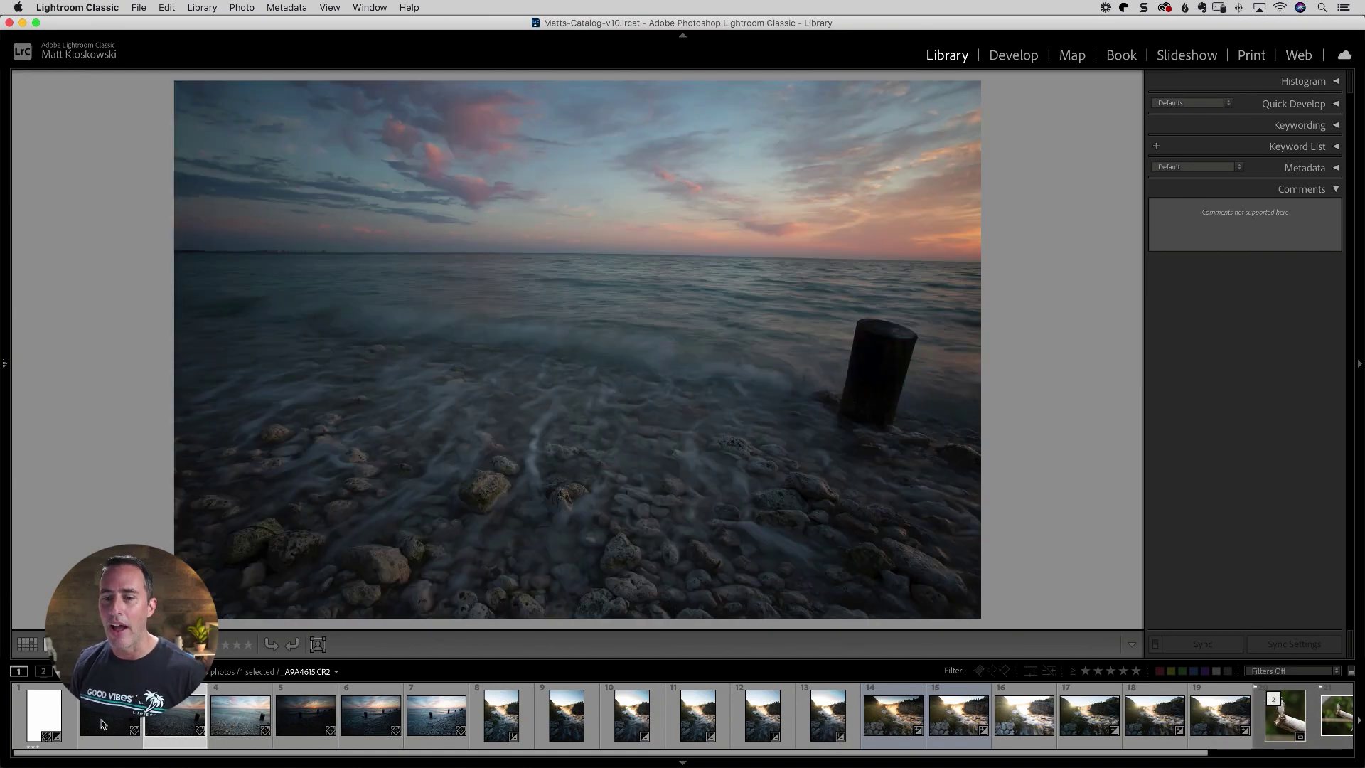
key("Left")
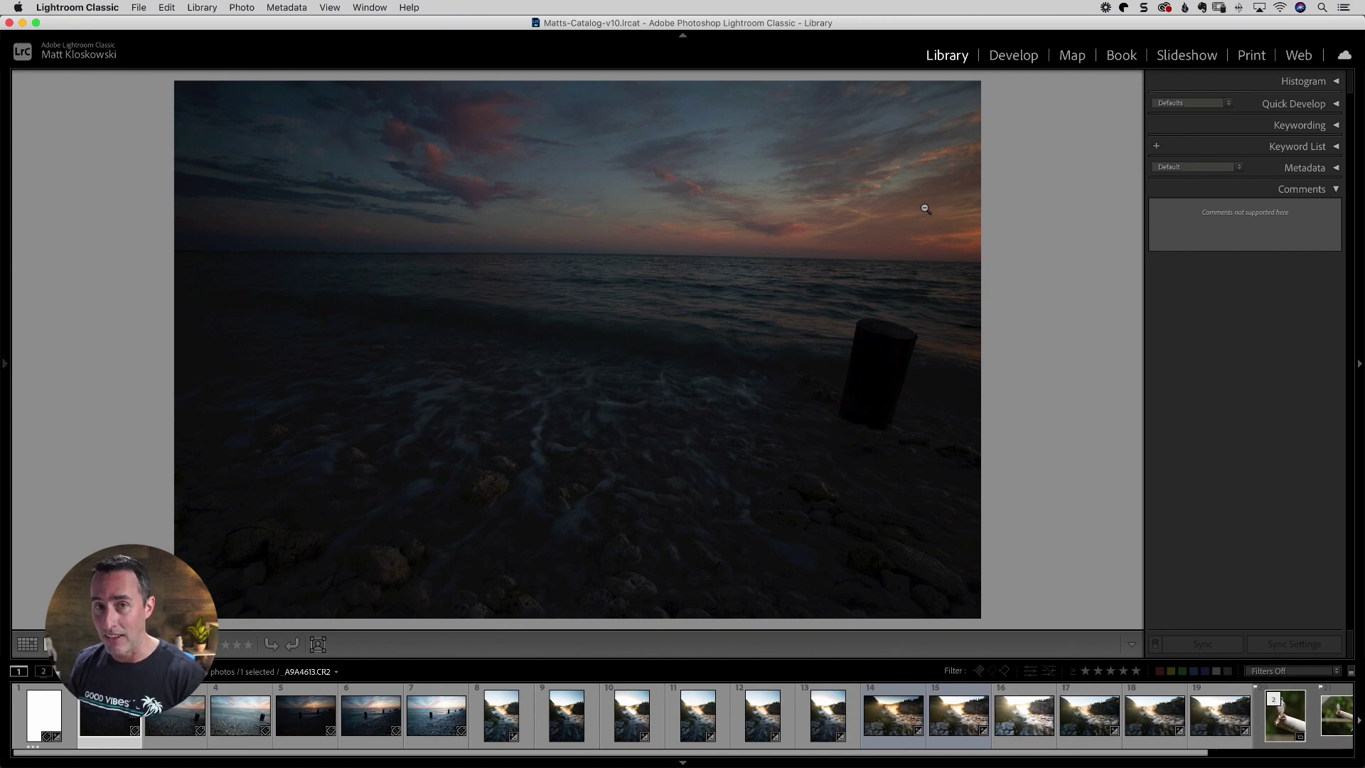
Step: Open the dark single-post beach photo for developing and set its Exposure to +2.30
left_click(1013, 55)
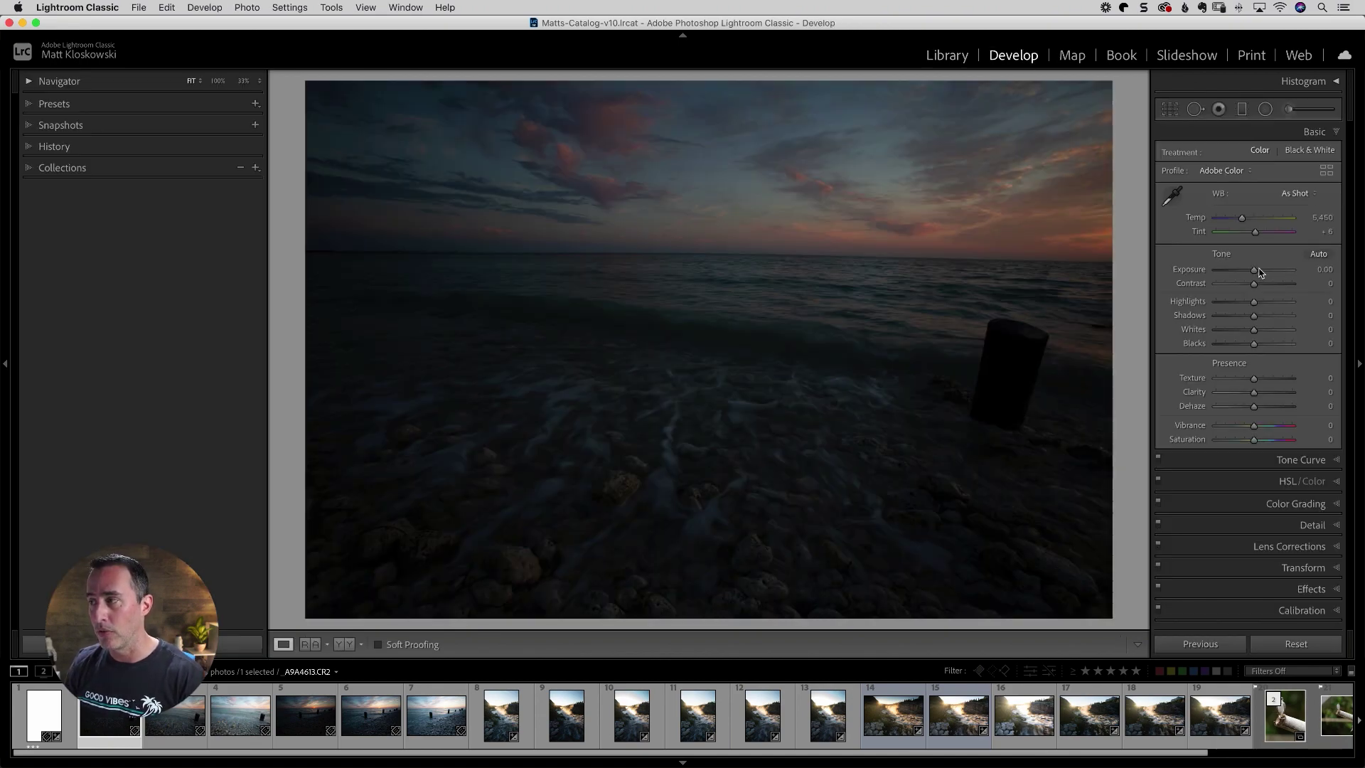
left_click_drag(1256, 270, 1270, 274)
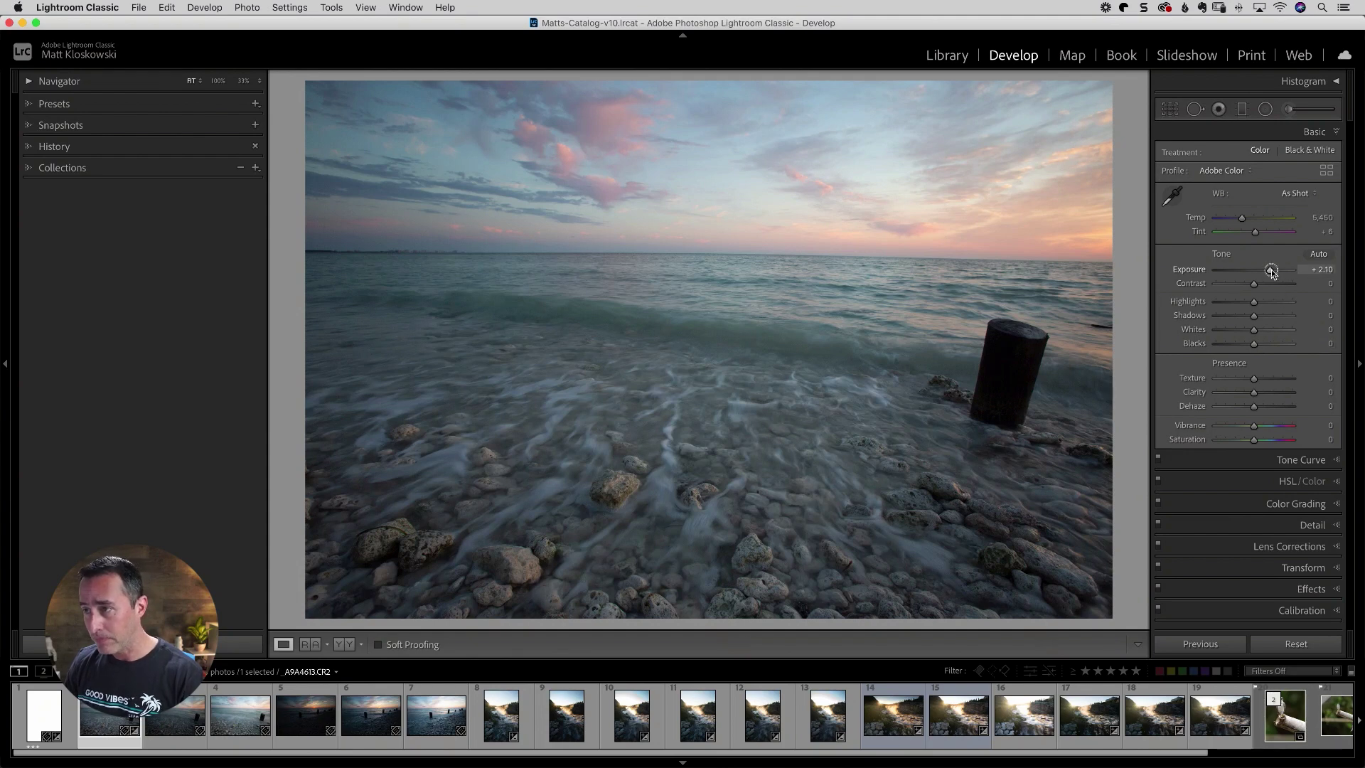
left_click_drag(1271, 273, 1274, 273)
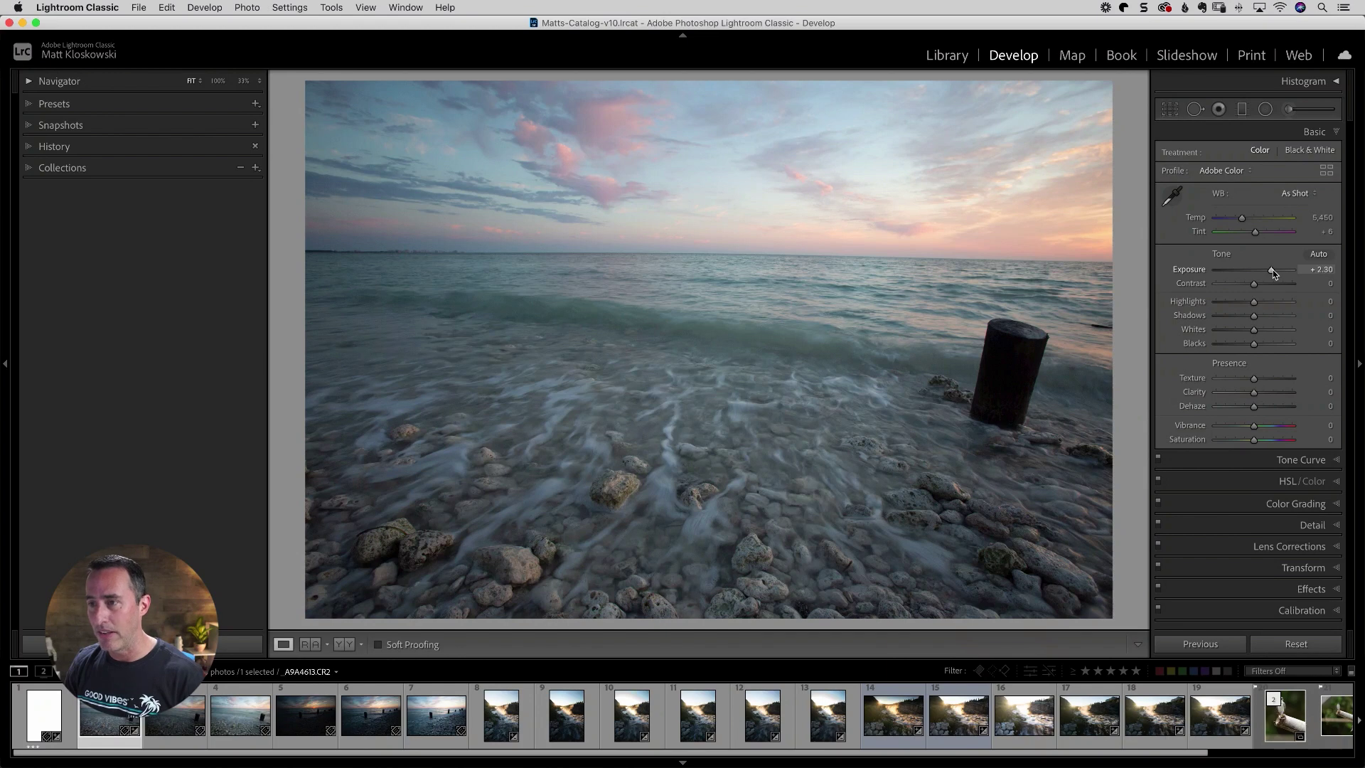
Step: Select all six beach sunset photos with the brightened one as the active photo, and apply Match Total Exposures
left_click(429, 716, "shift")
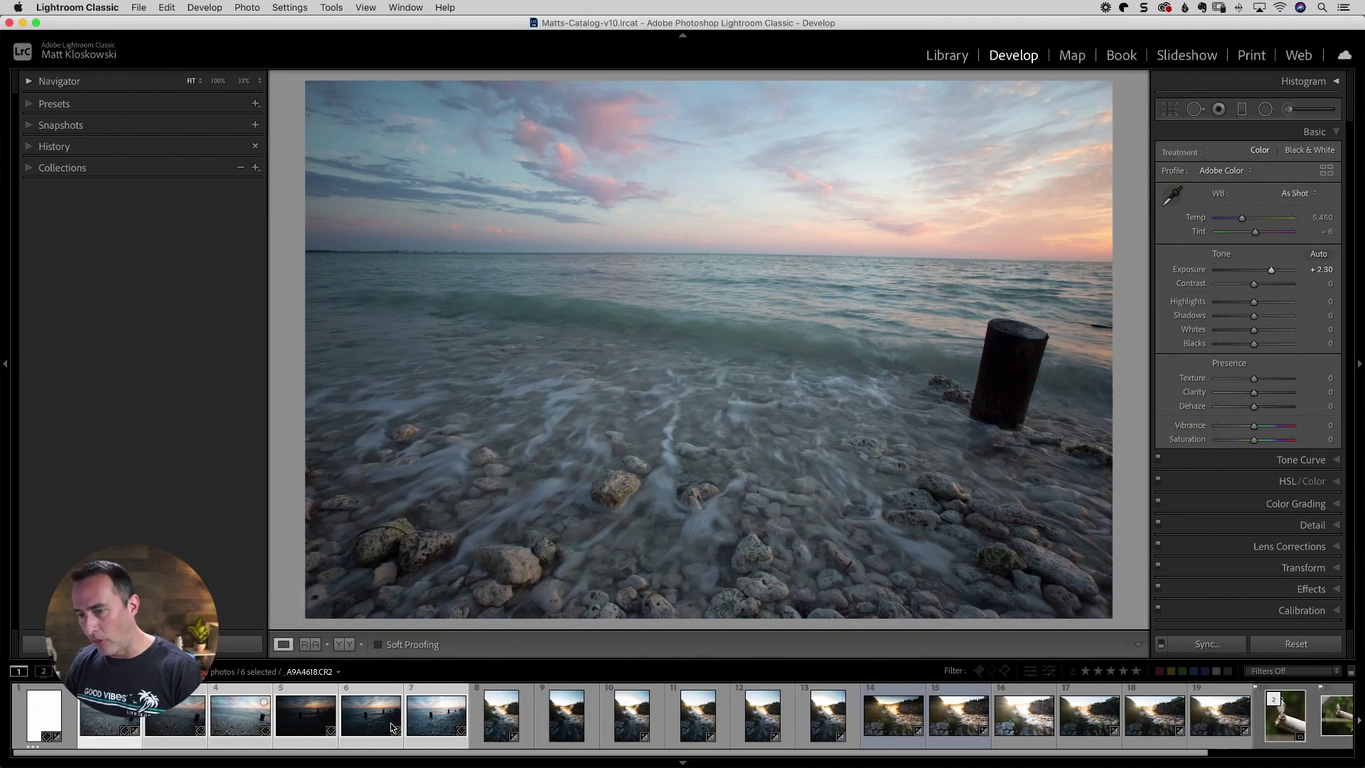
left_click(313, 713)
left_click(194, 716)
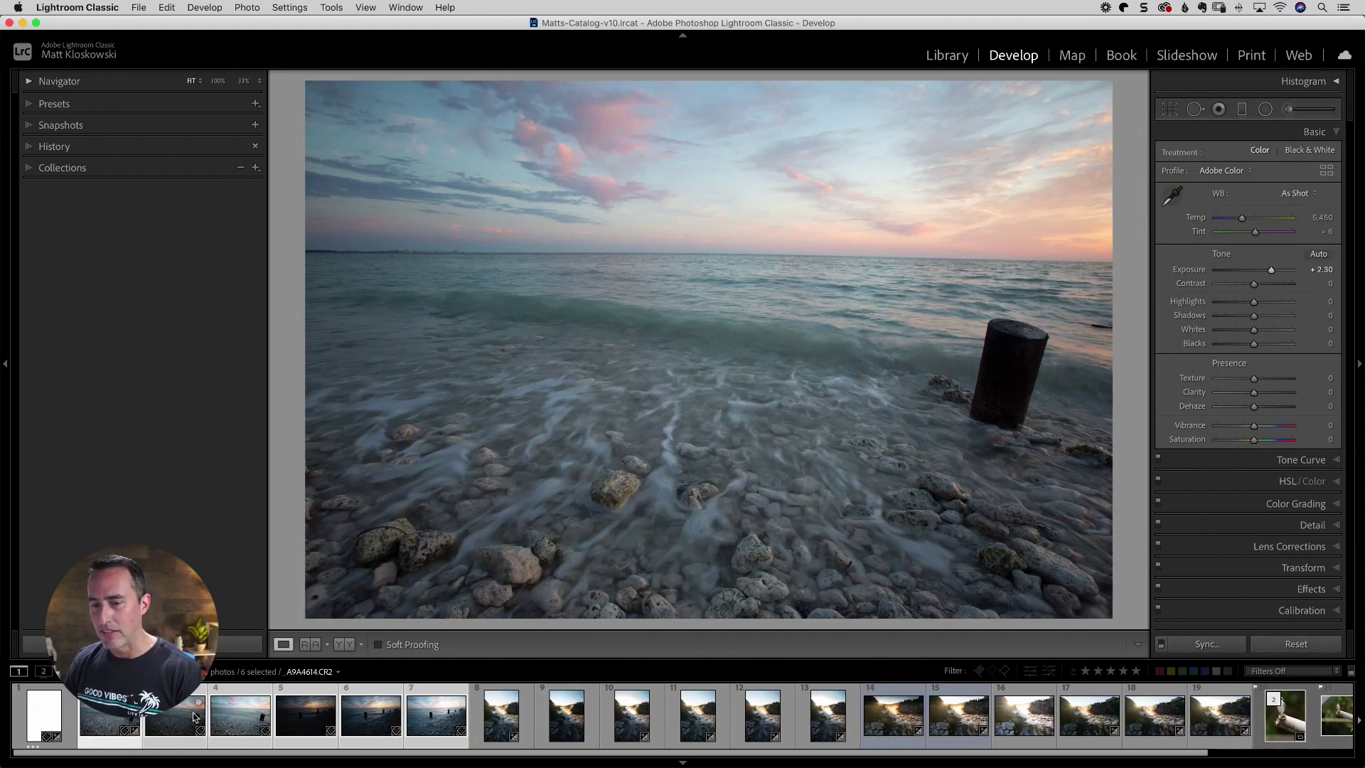
left_click(130, 715)
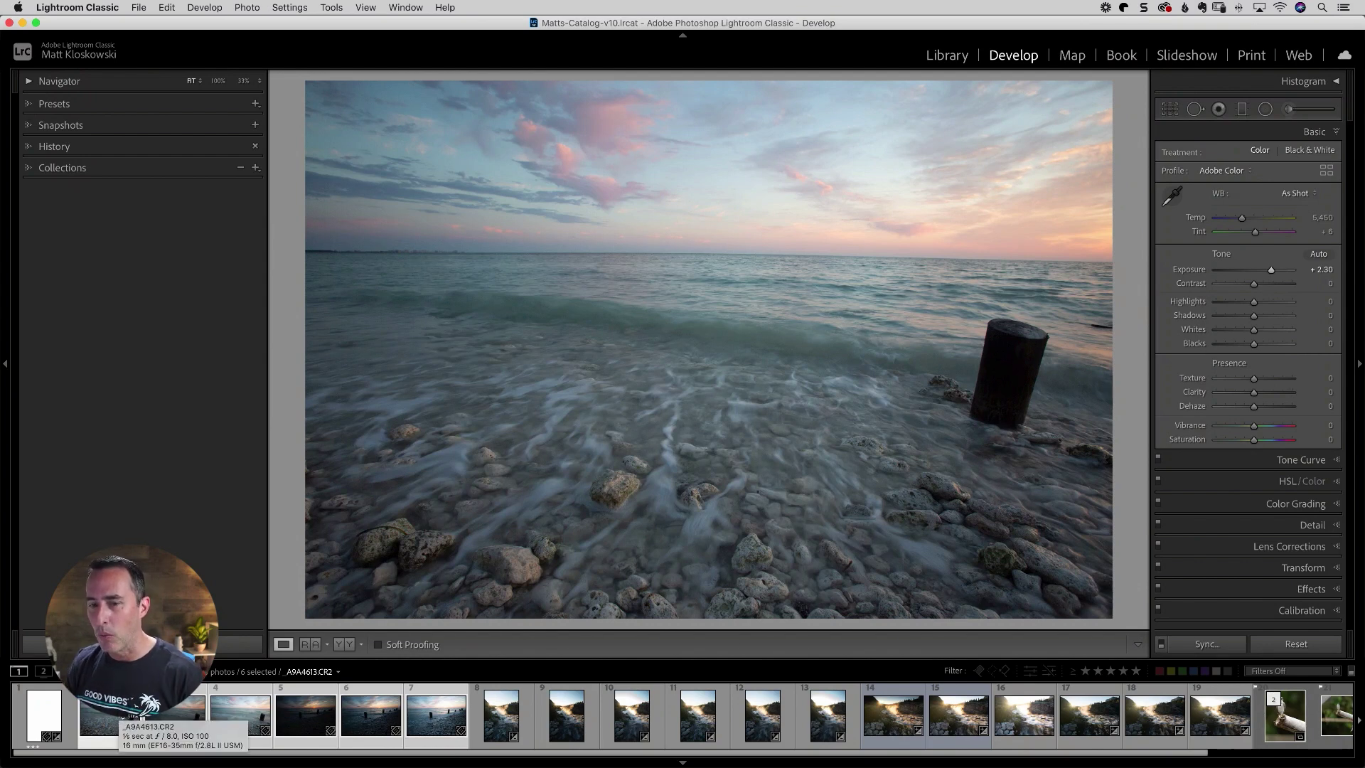
left_click(194, 716)
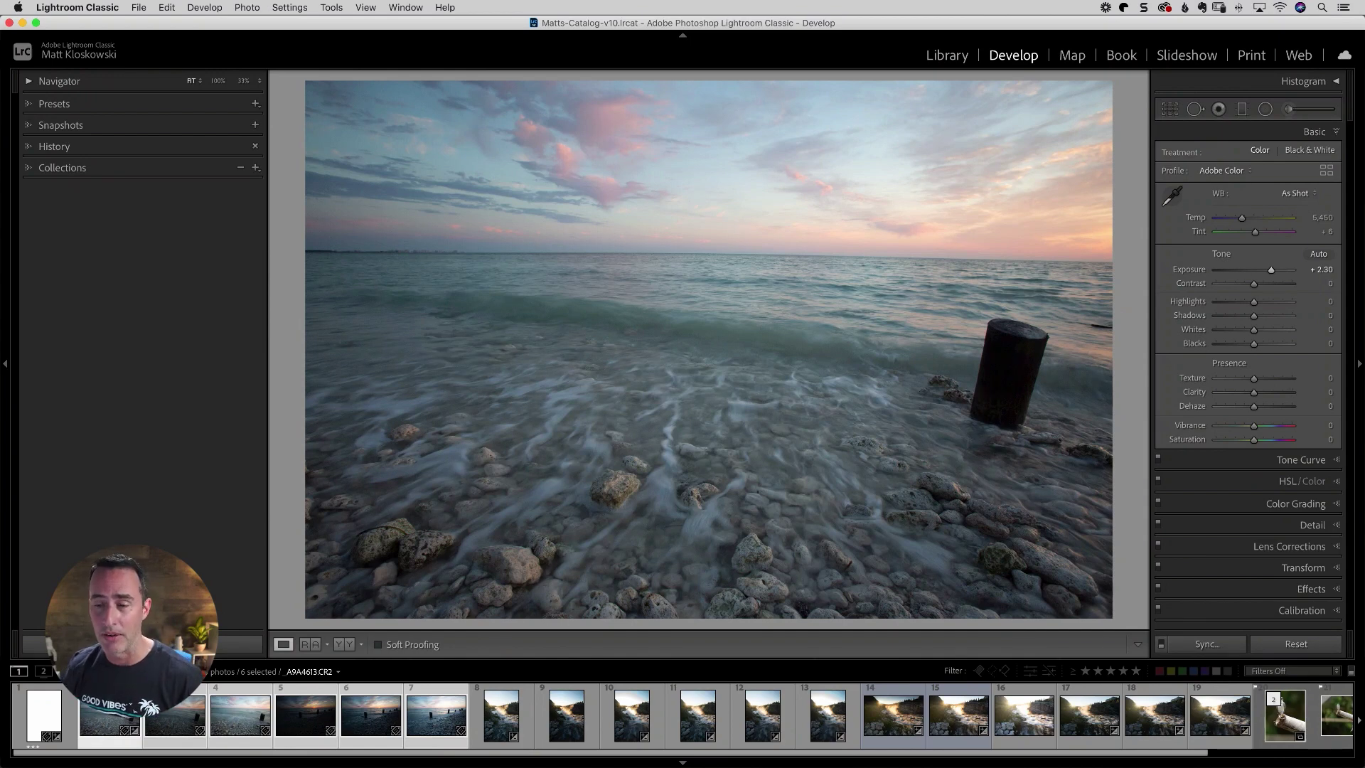
left_click(289, 7)
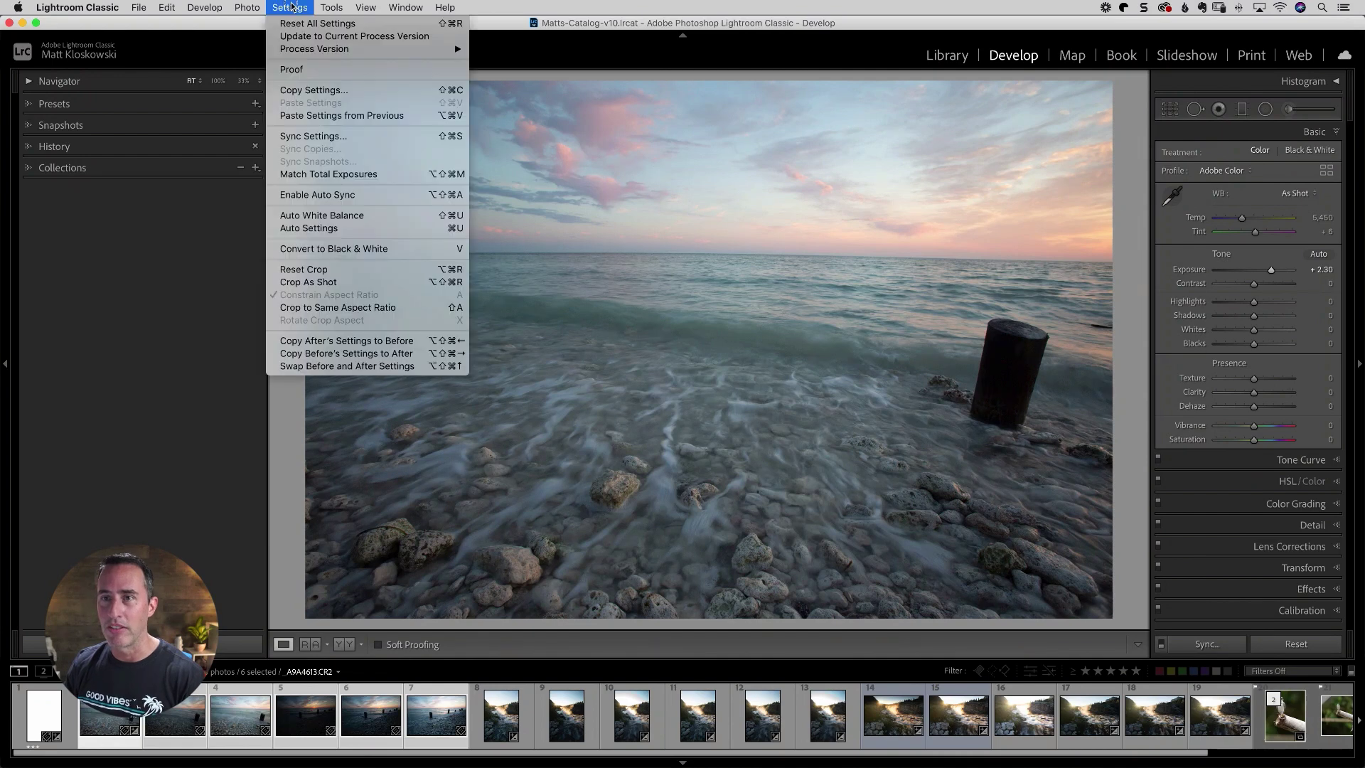
left_click(389, 175)
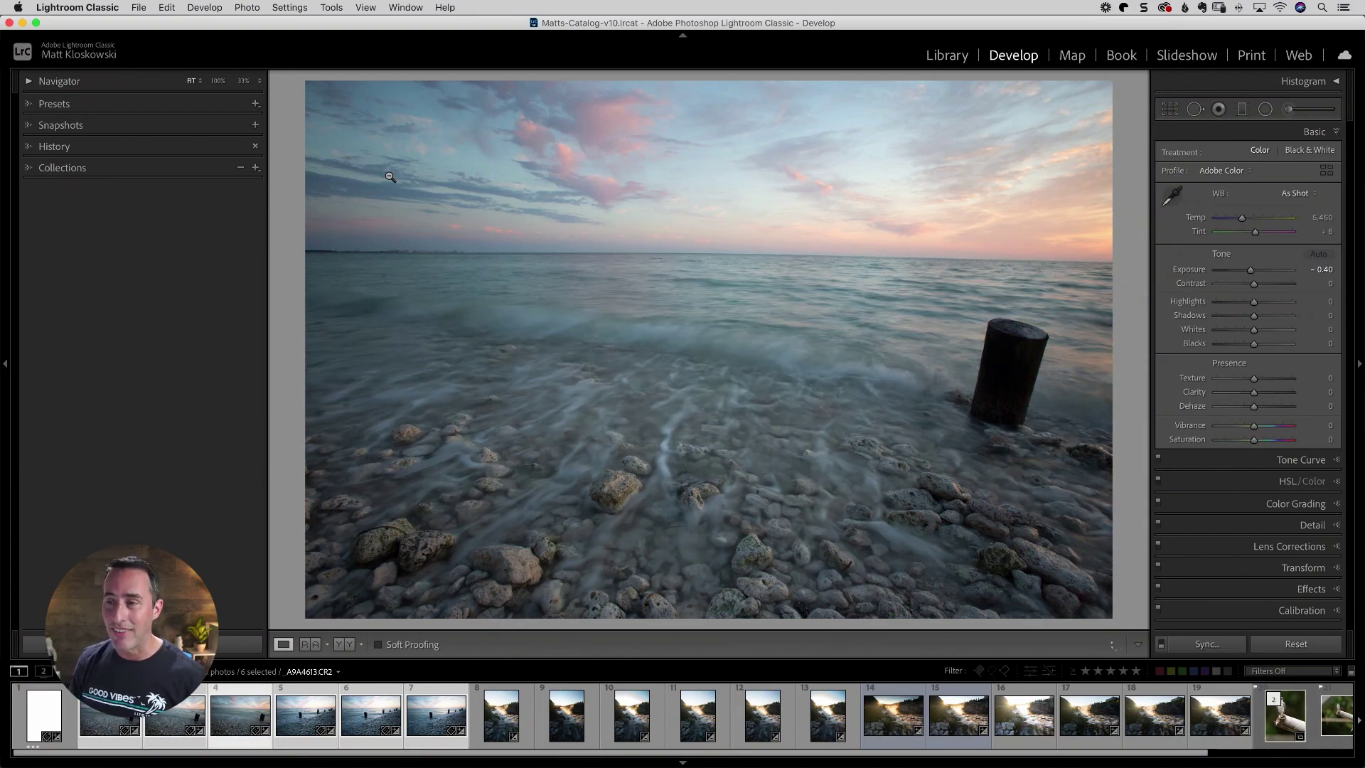
Step: Go through the exposure-matched beach photos to compare their brightness and Exposure values
key("Right")
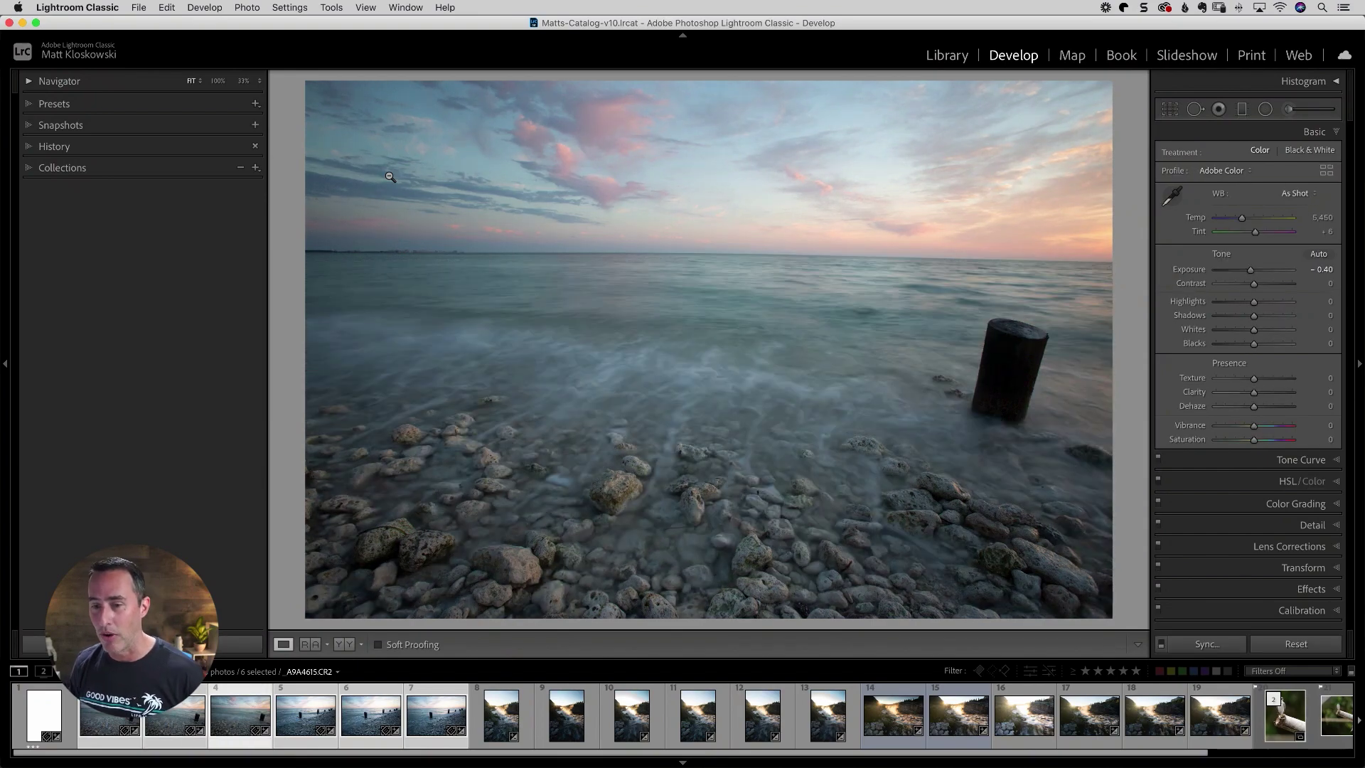
key("Right")
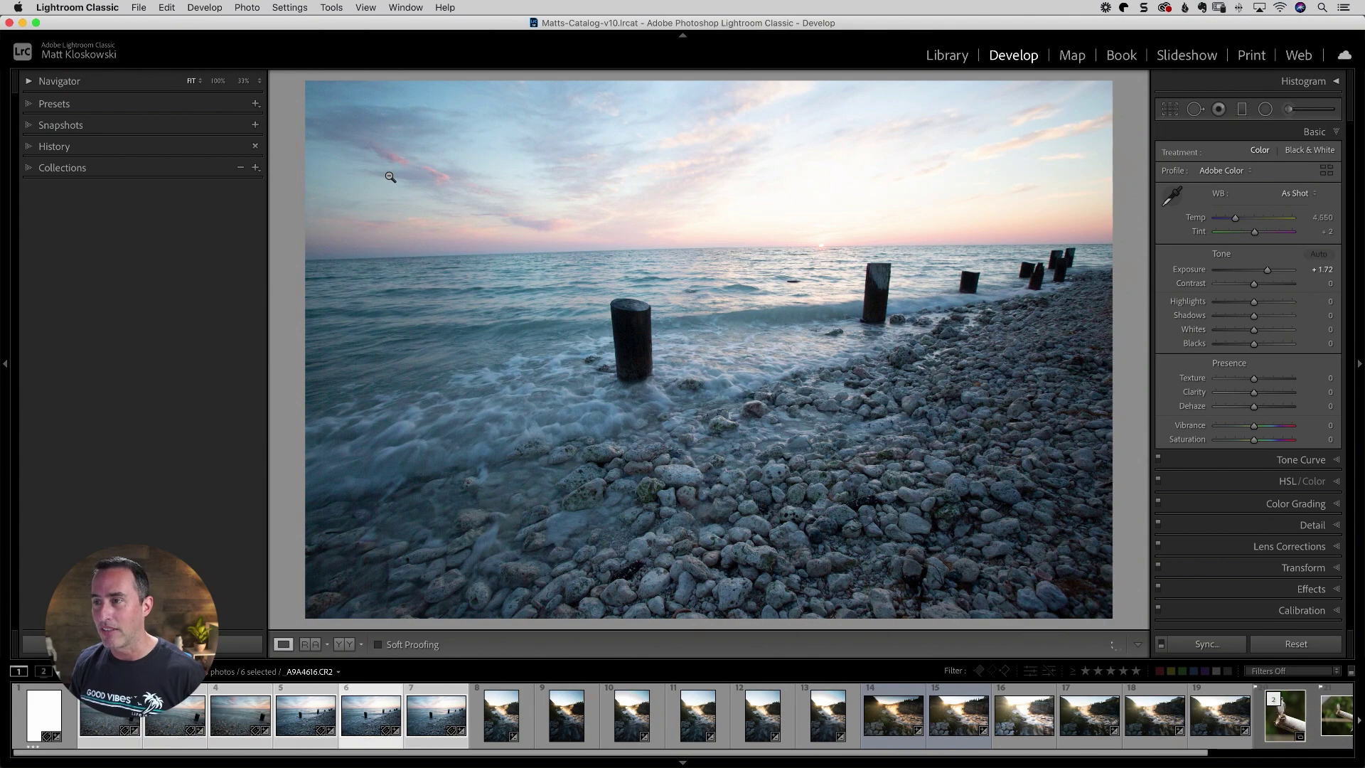
key("Right")
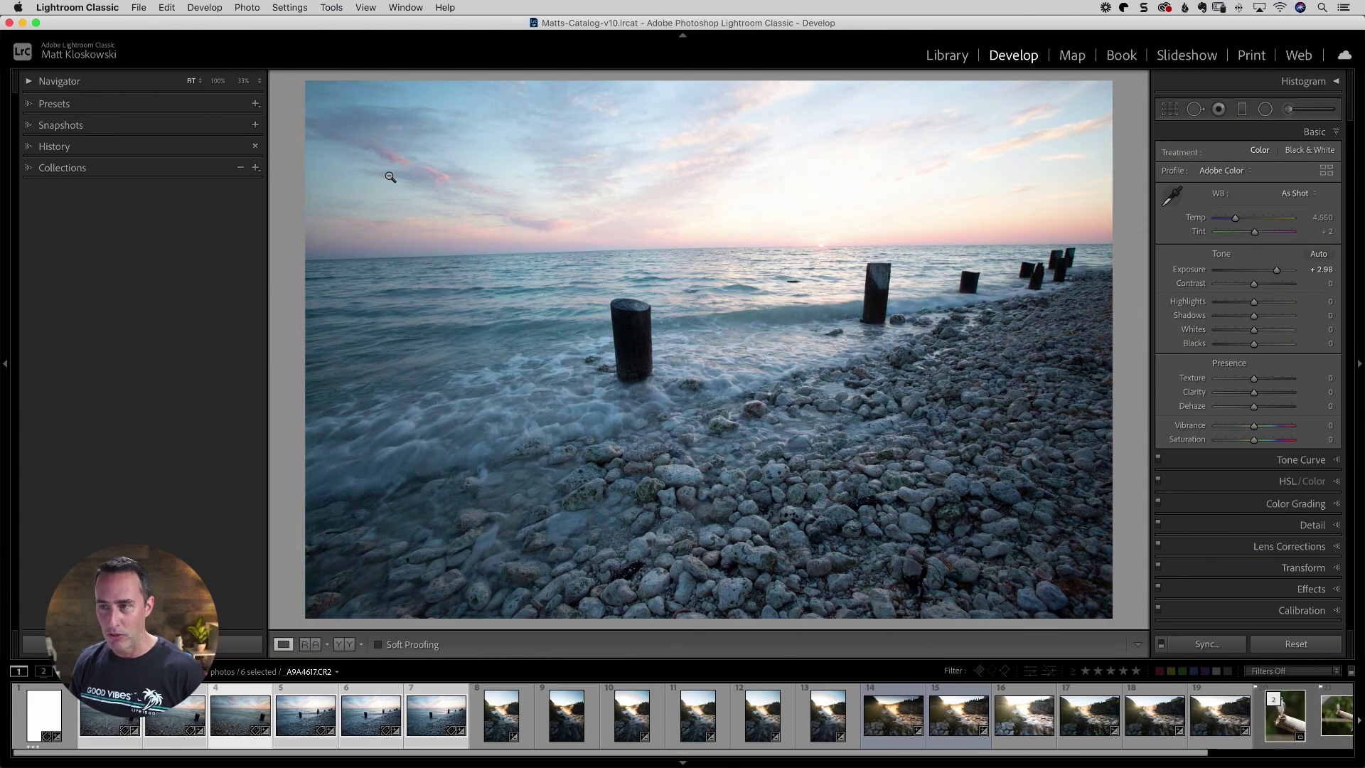
key("Right")
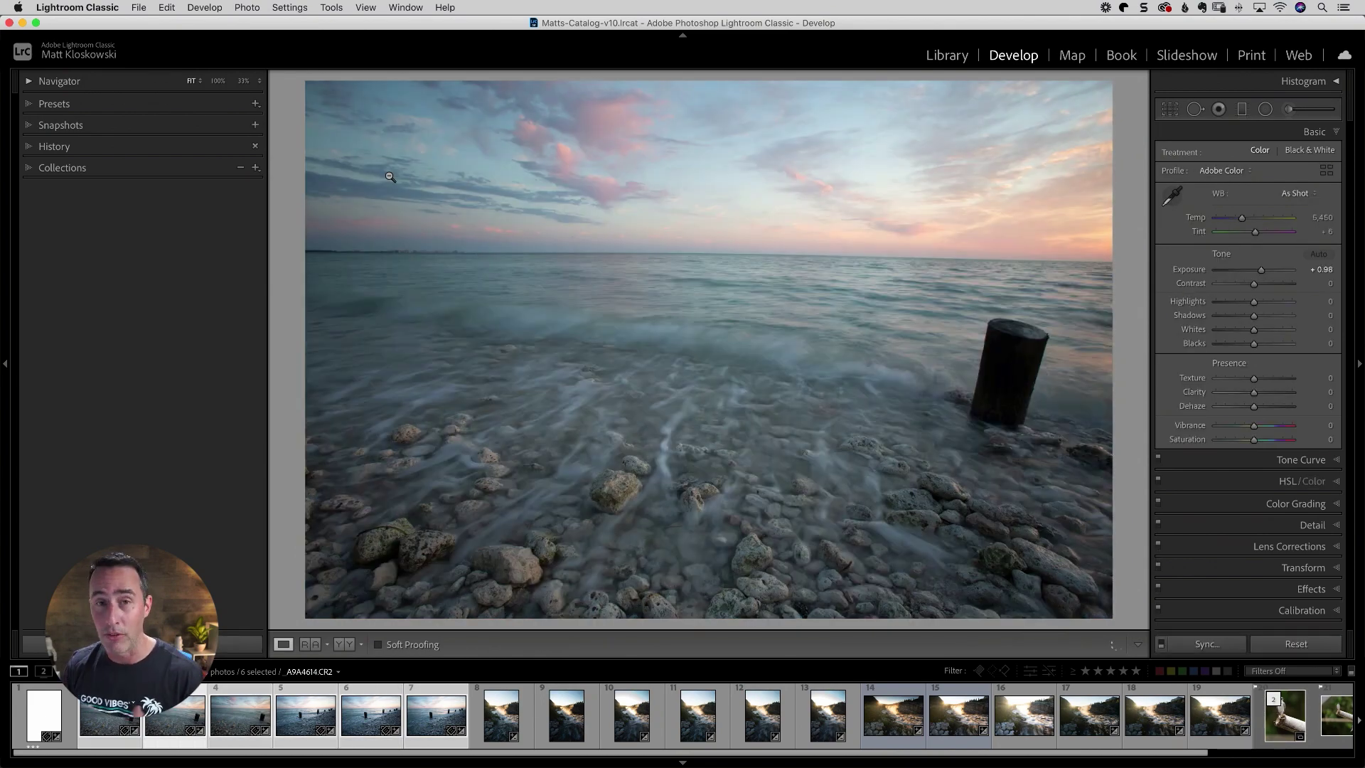